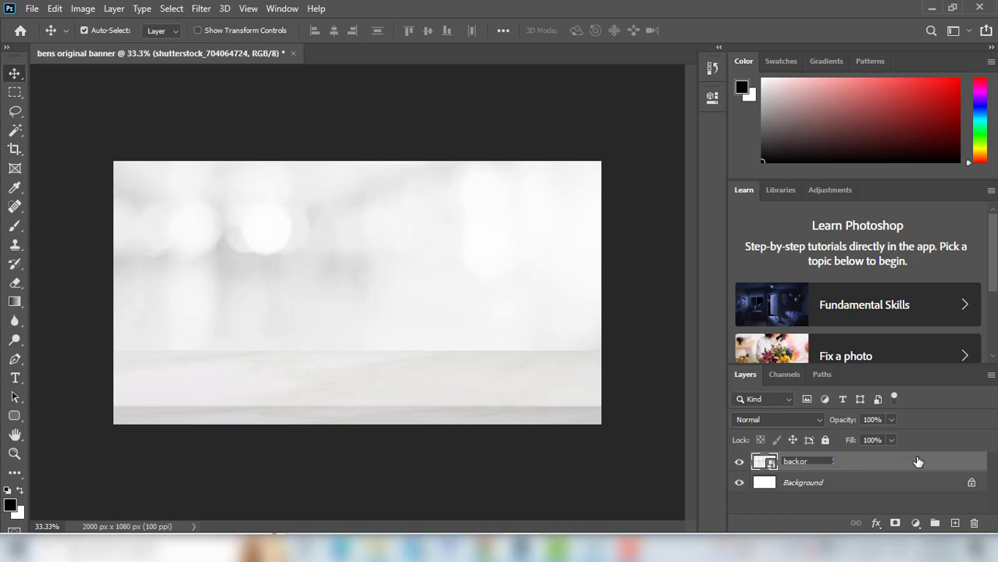
Rename the shutterstock image layer as background
{"action": "type", "text": "d"}
{"action": "key", "text": "Return"}
{"action": "key", "text": "ctrl"}
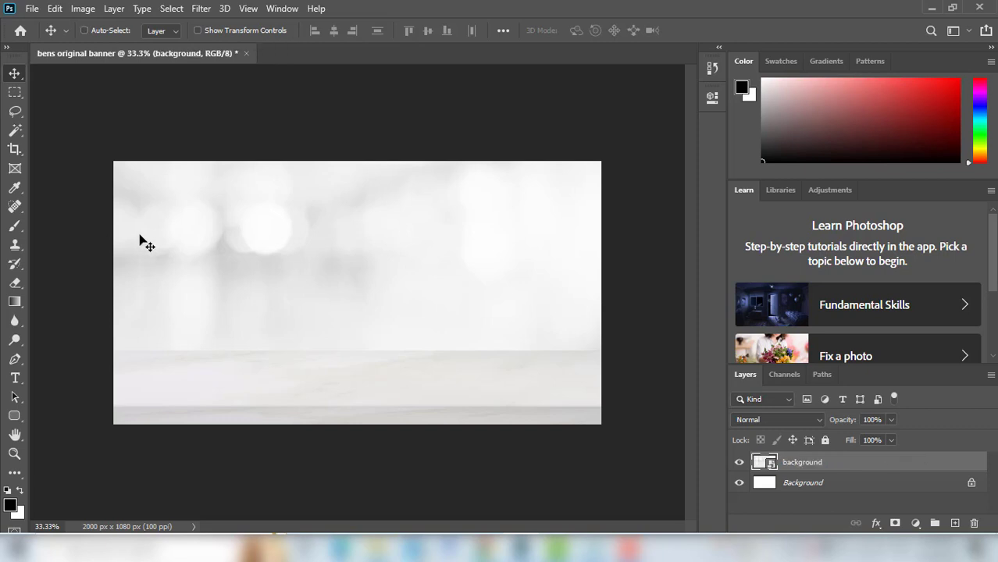
{"action": "scroll", "coordinate": [143, 242], "scroll_direction": "up", "scroll_amount": 2}
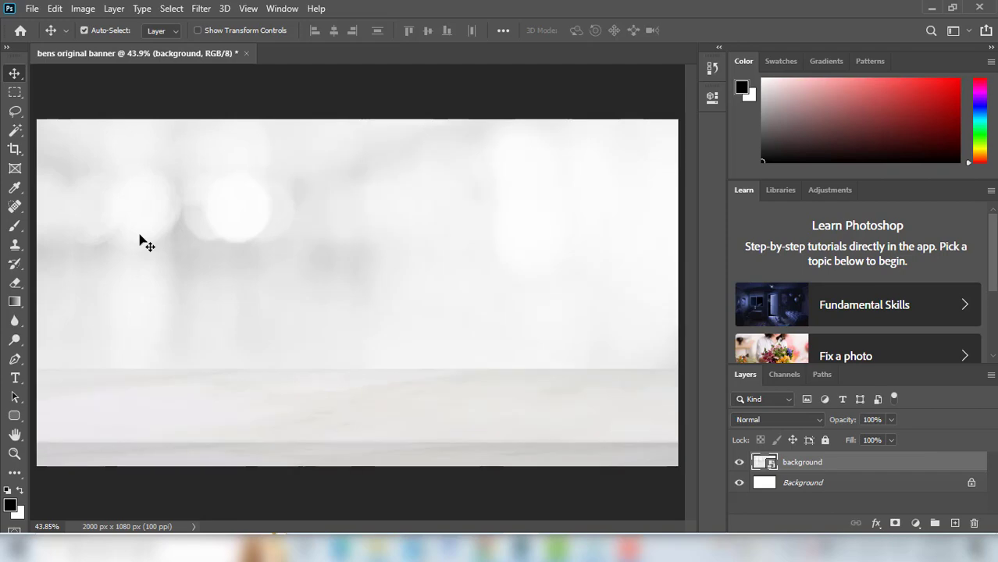
Open the five Ben's Original Ready Rice pouch images from folder 18
{"action": "left_click", "coordinate": [32, 8]}
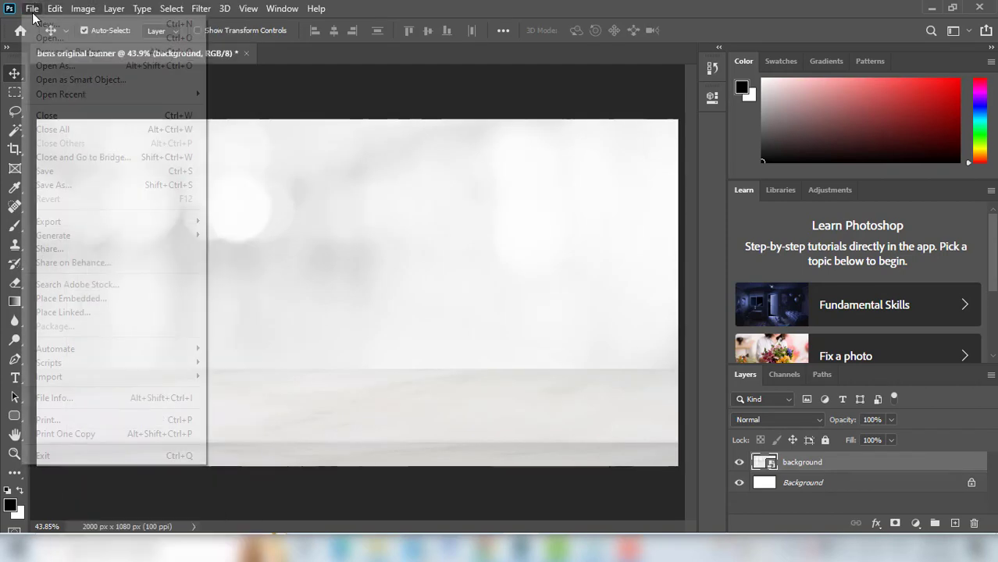
{"action": "left_click", "coordinate": [42, 44]}
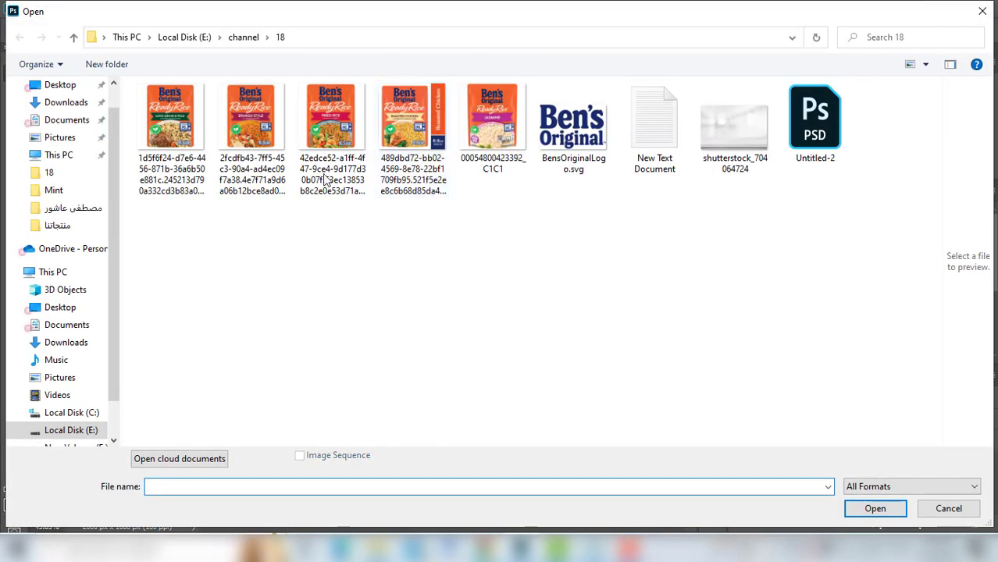
{"action": "left_click", "coordinate": [185, 137]}
{"action": "left_click", "coordinate": [498, 145], "text": "shift"}
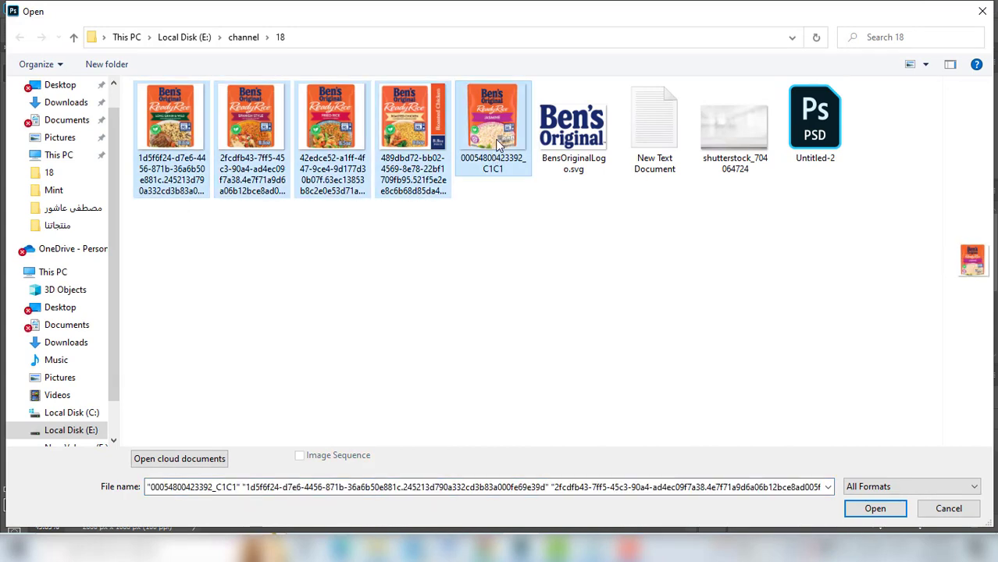
{"action": "left_click", "coordinate": [875, 509]}
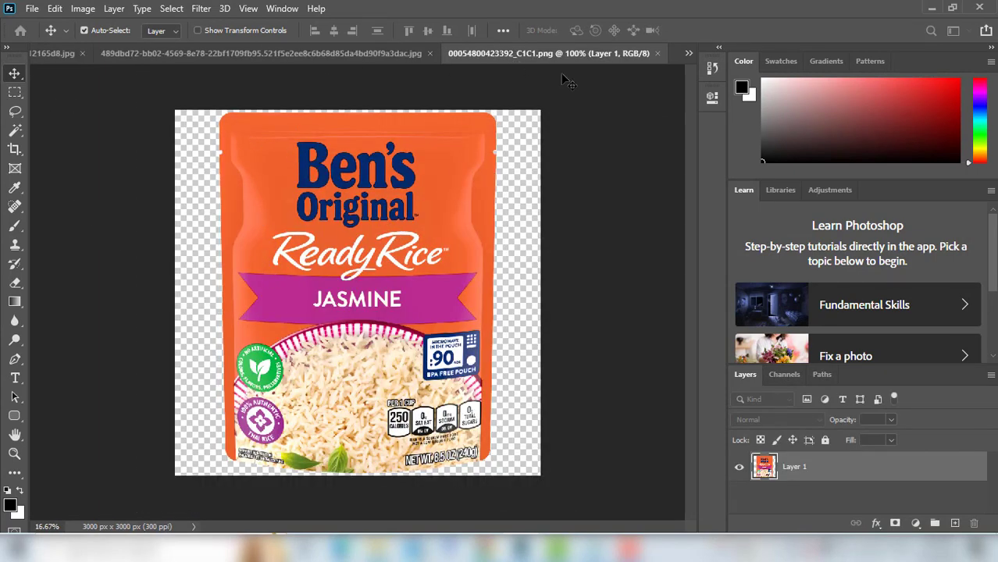
Float only the Jasmine pouch image in its own window, with the bens original banner document active behind it
{"action": "left_click_drag", "start_coordinate": [571, 61], "coordinate": [512, 196]}
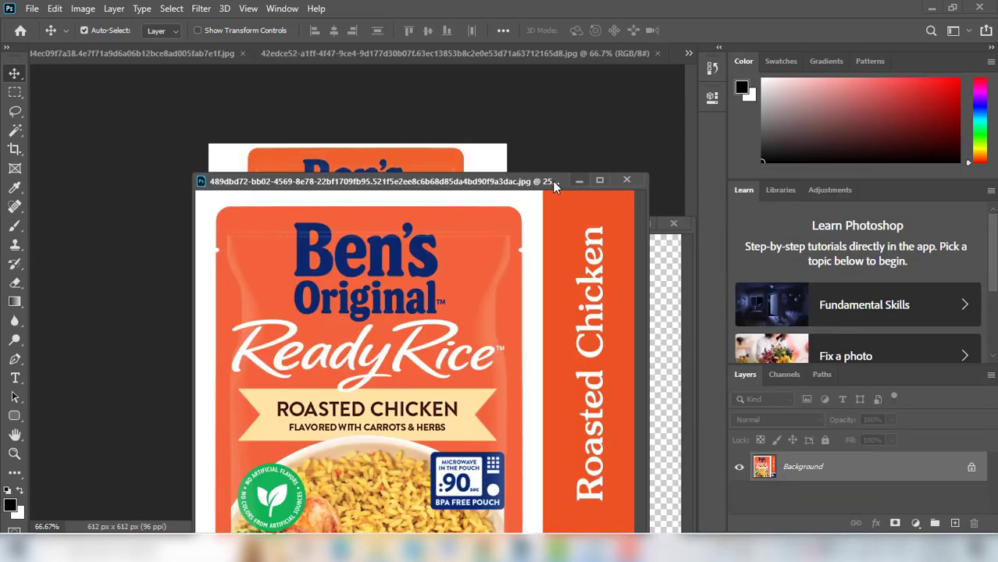
{"action": "left_click", "coordinate": [689, 53]}
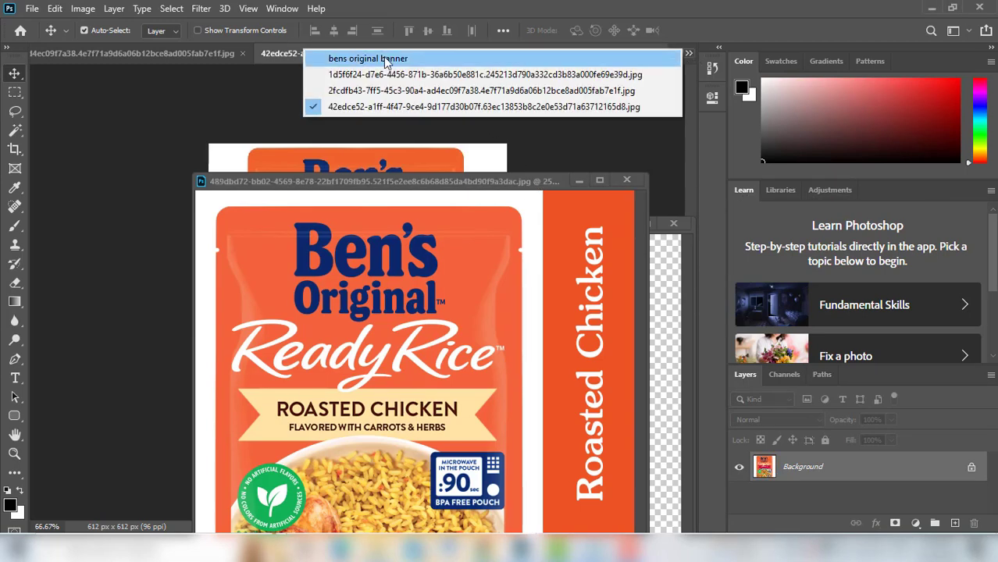
{"action": "left_click", "coordinate": [385, 61]}
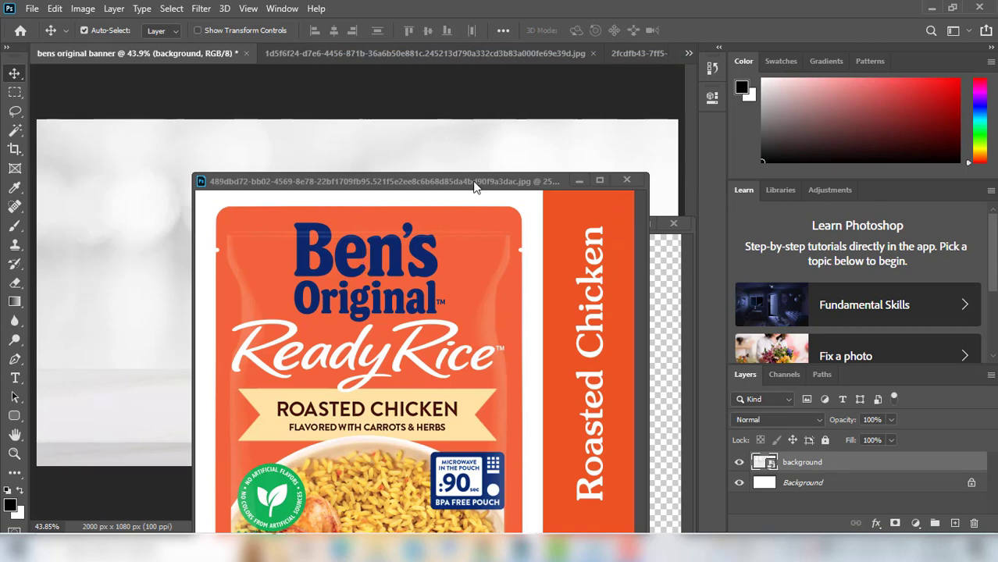
{"action": "left_click_drag", "start_coordinate": [474, 185], "coordinate": [474, 57]}
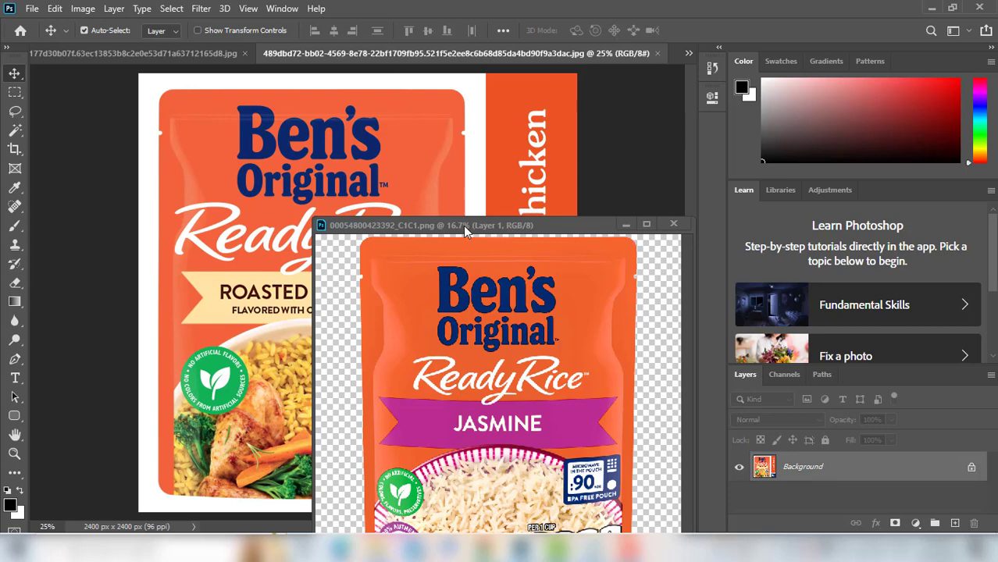
{"action": "left_click", "coordinate": [689, 53]}
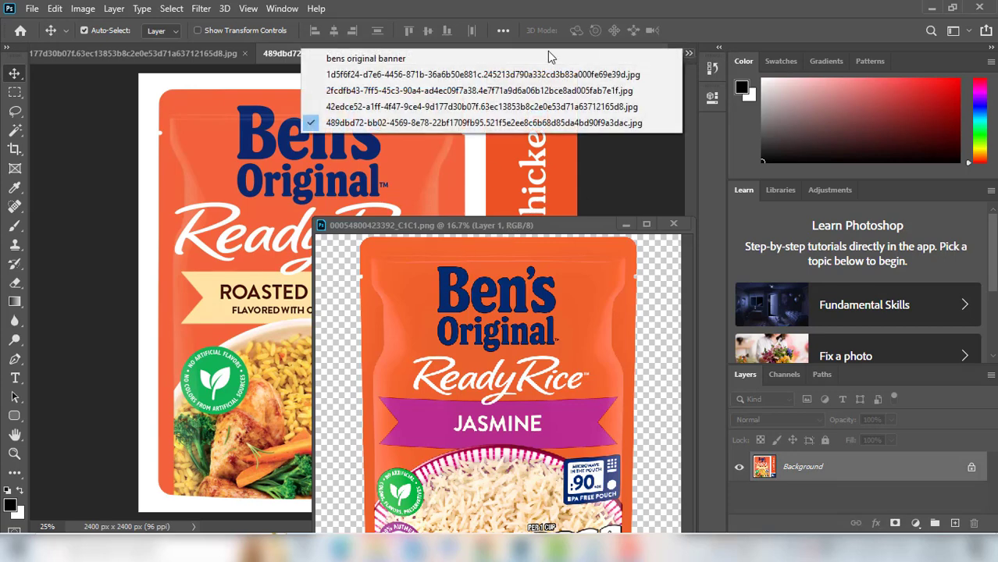
{"action": "left_click", "coordinate": [425, 58]}
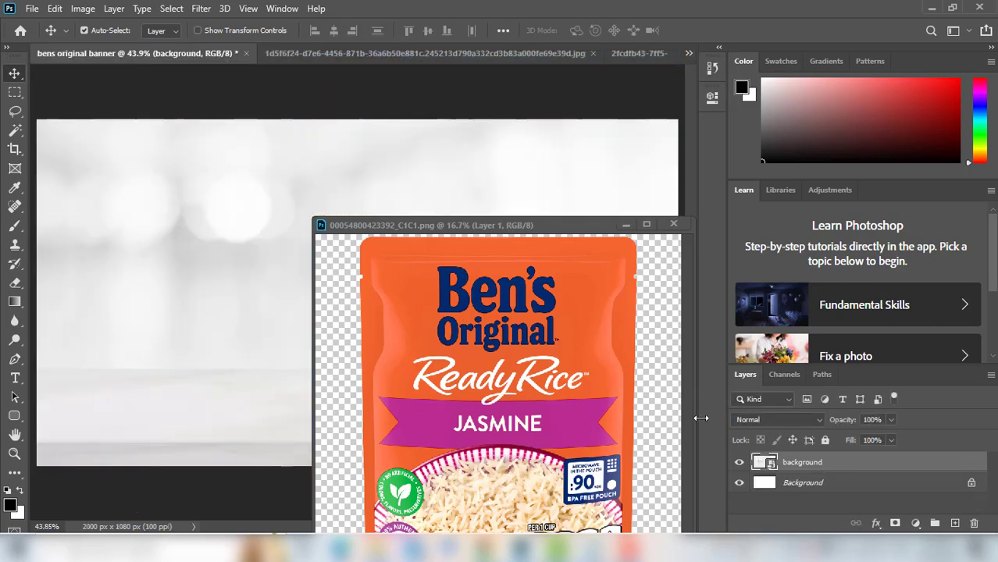
Copy the Jasmine pouch into the bens original banner document and close the pouch's source image
{"action": "left_click_drag", "start_coordinate": [482, 319], "coordinate": [216, 211]}
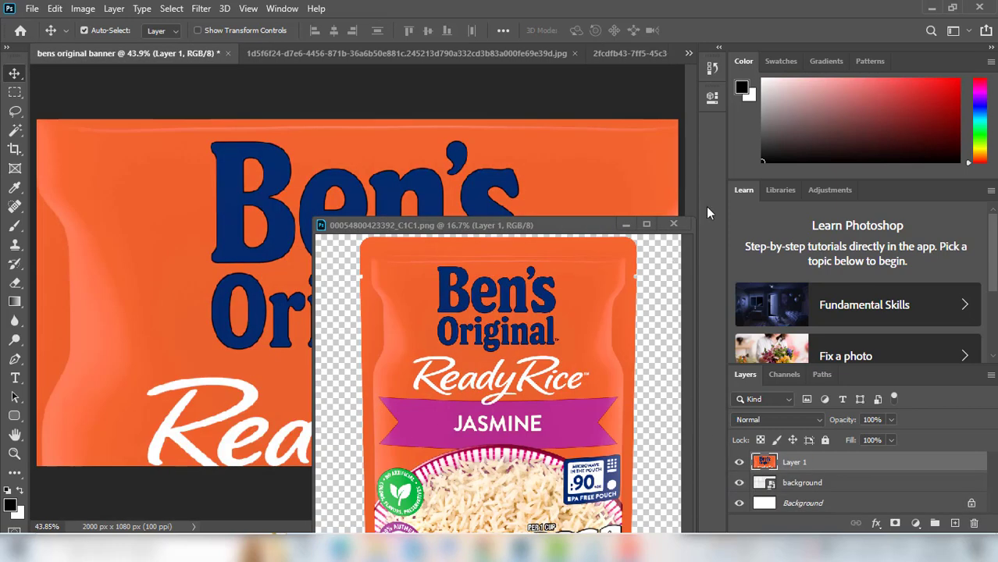
{"action": "left_click", "coordinate": [674, 225]}
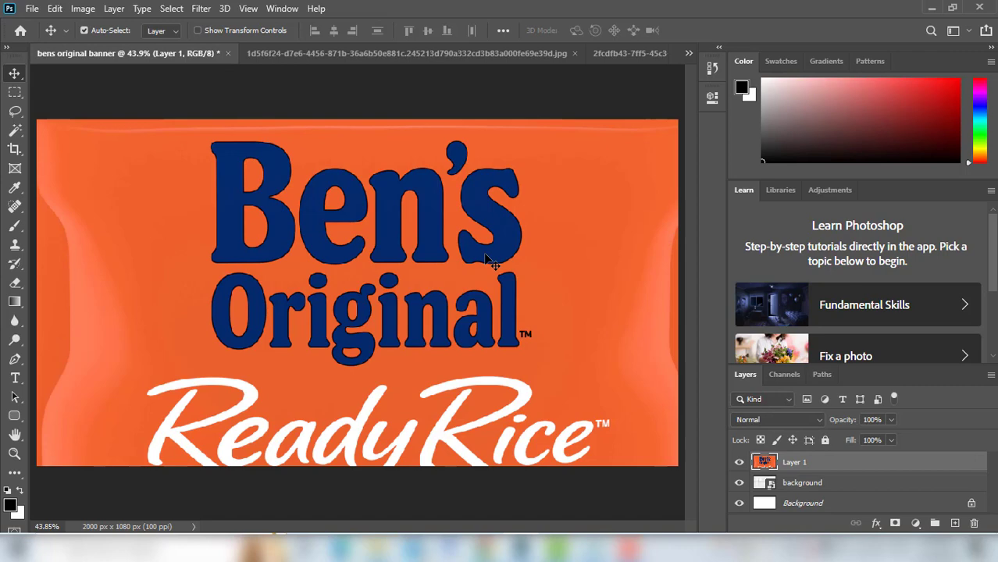
Scale the Jasmine pouch layer to 24.45% and place it horizontally centered on the tabletop
{"action": "key", "text": "ctrl+t"}
{"action": "key", "text": "ctrl+minus"}
{"action": "key", "text": "ctrl+minus"}
{"action": "key", "text": "ctrl+minus"}
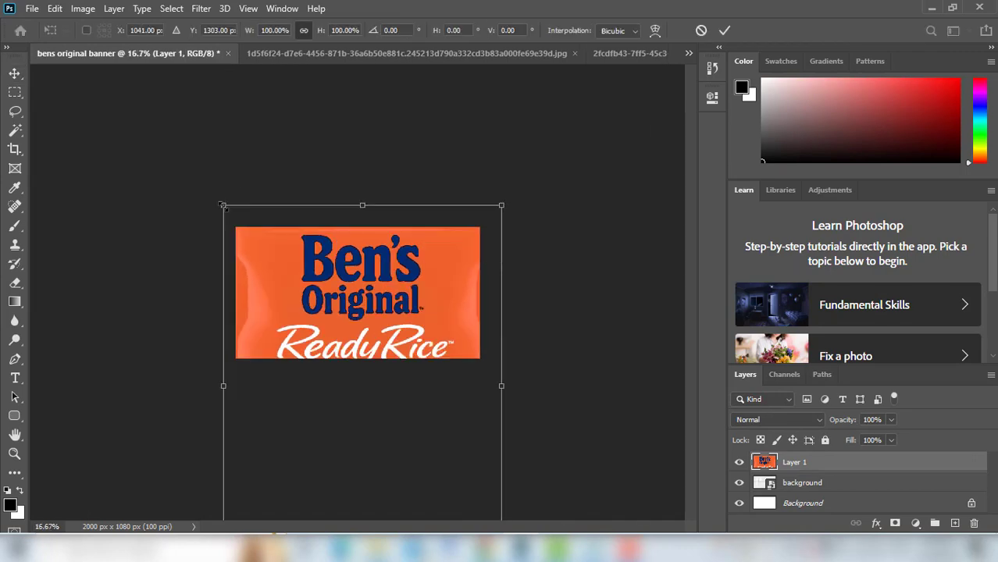
{"action": "left_click_drag", "start_coordinate": [226, 205], "coordinate": [400, 427]}
{"action": "left_click_drag", "start_coordinate": [433, 461], "coordinate": [353, 269]}
{"action": "left_click_drag", "start_coordinate": [369, 364], "coordinate": [356, 342]}
{"action": "left_click_drag", "start_coordinate": [383, 293], "coordinate": [370, 298]}
{"action": "left_click_drag", "start_coordinate": [358, 239], "coordinate": [360, 256]}
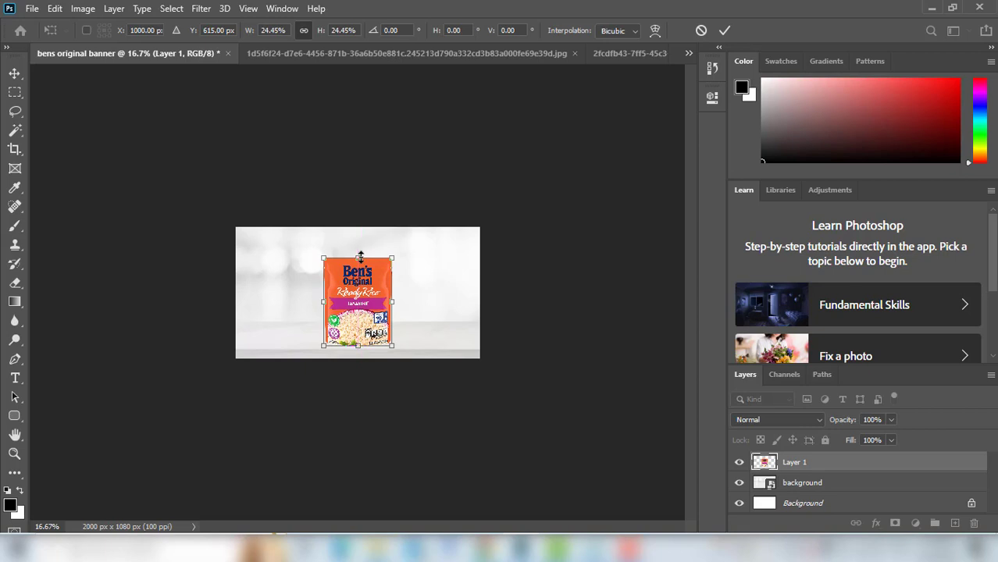
{"action": "key", "text": "Up"}
{"action": "key", "text": "Up"}
{"action": "key", "text": "Up"}
{"action": "key", "text": "Up"}
{"action": "key", "text": "Up"}
{"action": "key", "text": "Up"}
{"action": "key", "text": "Return"}
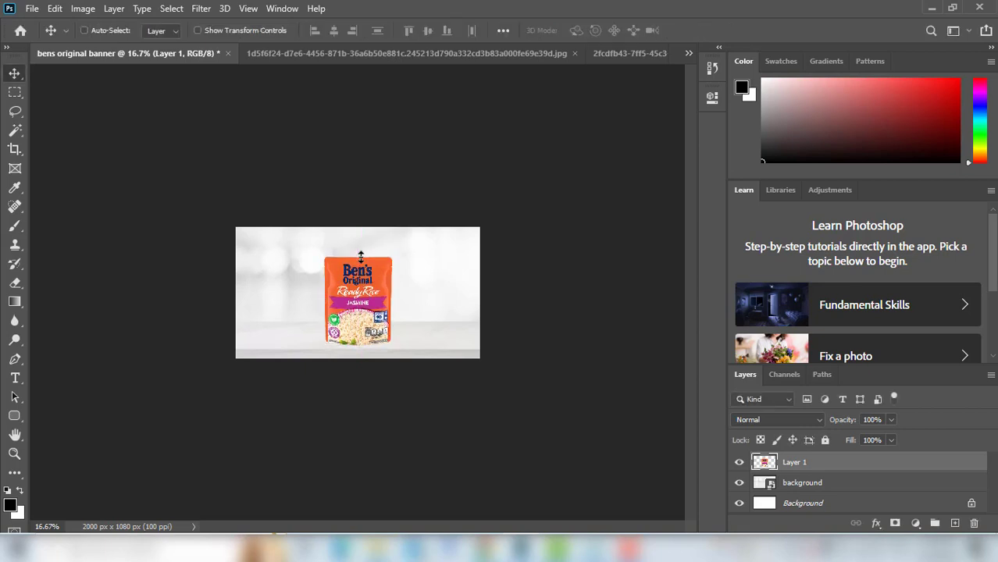
Nudge the Jasmine pouch slightly further up on the tabletop
{"action": "key", "text": "ctrl+0"}
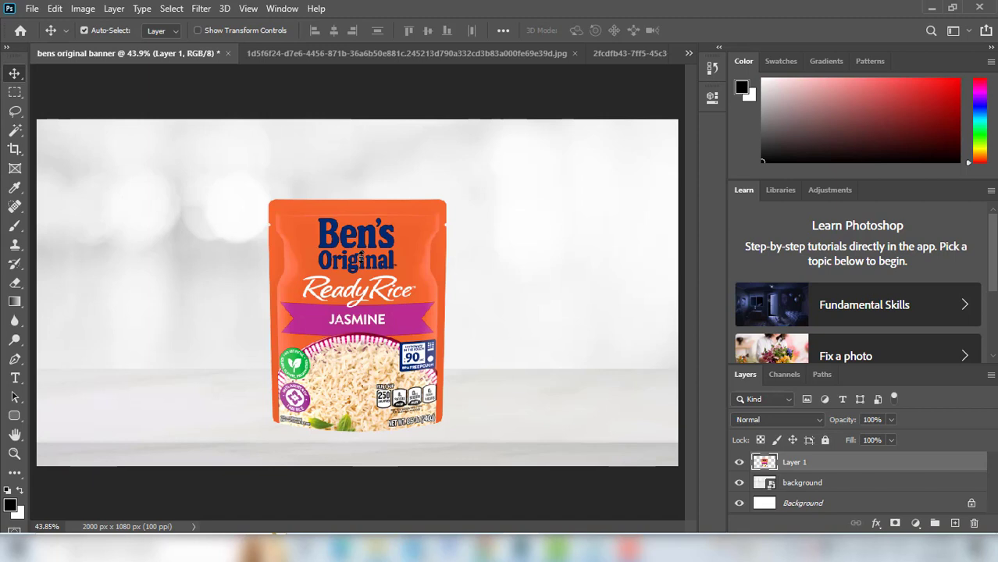
{"action": "key", "text": "Up"}
{"action": "key", "text": "Up"}
{"action": "key", "text": "Up"}
{"action": "key", "text": "Up"}
{"action": "key", "text": "Up"}
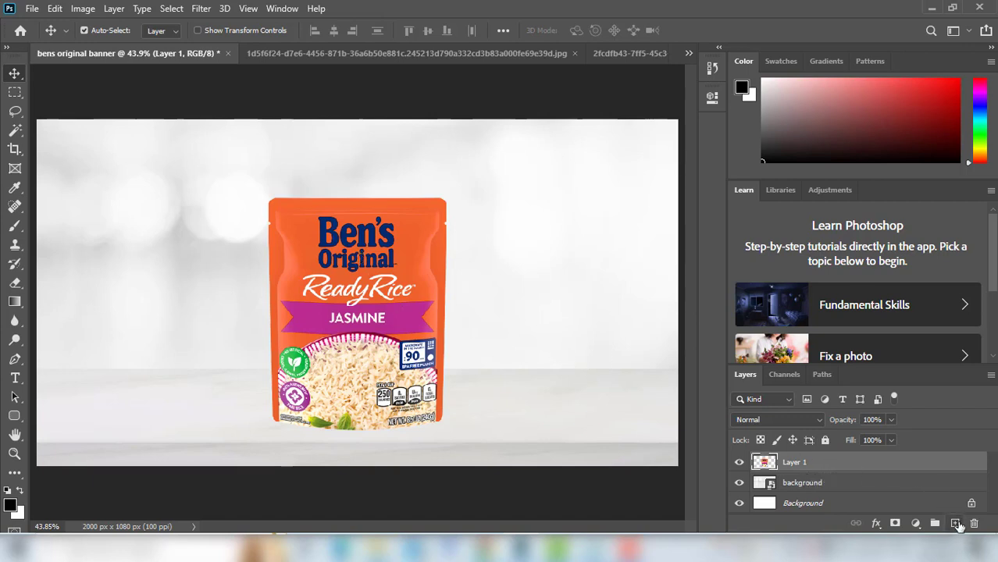
Add a drop shadow effect to the Jasmine pouch layer, keeping the pouch in view beside the settings
{"action": "left_click", "coordinate": [876, 523]}
{"action": "left_click", "coordinate": [897, 519]}
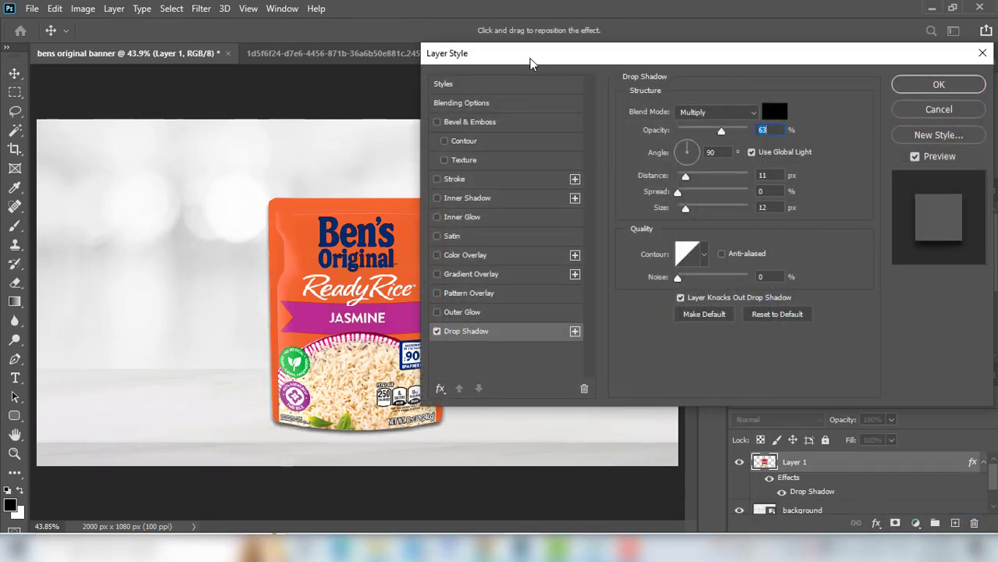
{"action": "left_click_drag", "start_coordinate": [528, 57], "coordinate": [599, 46]}
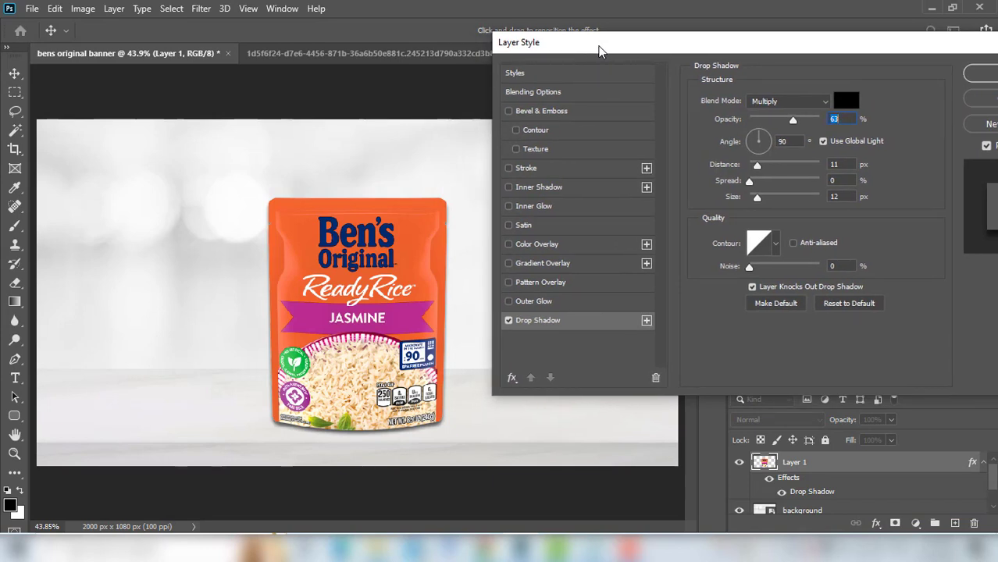
Set the drop shadow's opacity to 30%
{"action": "key", "text": "Down"}
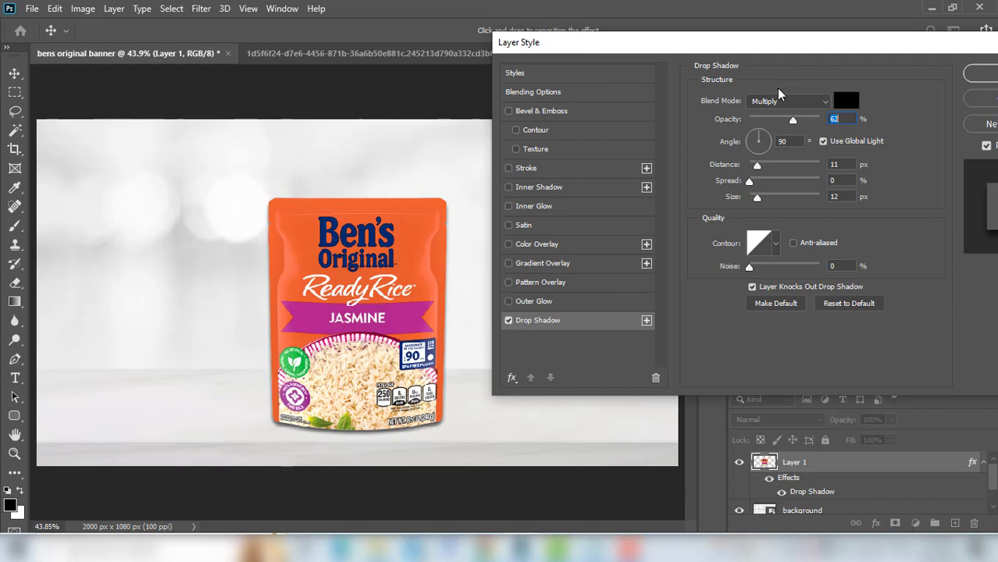
{"action": "key", "text": "Down"}
{"action": "key", "text": "Down"}
{"action": "key", "text": "Down"}
{"action": "key", "text": "Down"}
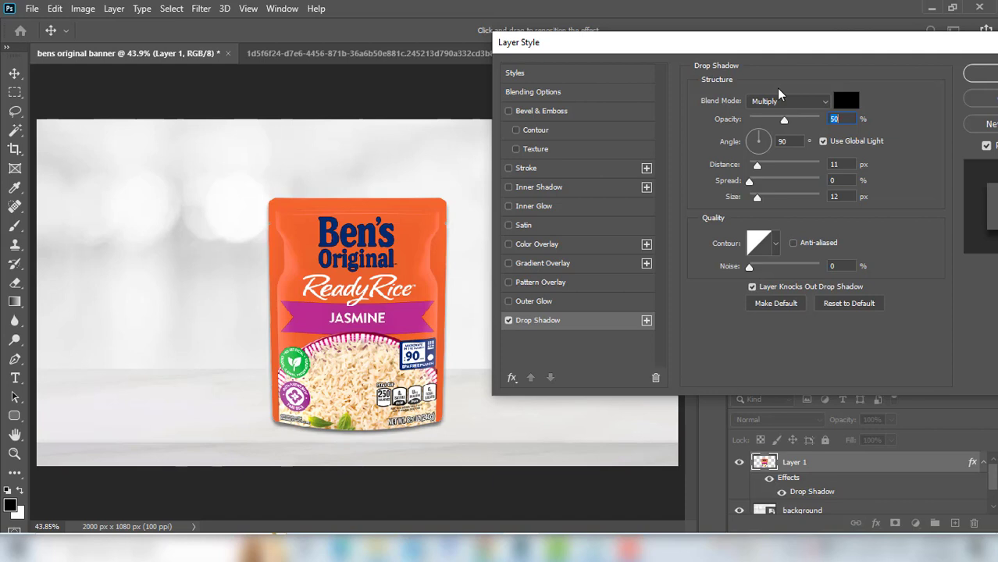
{"action": "key", "text": "Down"}
{"action": "key", "text": "Down"}
{"action": "key", "text": "Down"}
{"action": "key", "text": "Down"}
{"action": "key", "text": "Down"}
{"action": "key", "text": "Down"}
{"action": "key", "text": "Down"}
{"action": "key", "text": "Down"}
{"action": "key", "text": "Down"}
{"action": "key", "text": "Down"}
{"action": "key", "text": "Down"}
{"action": "key", "text": "Down"}
{"action": "key", "text": "Down"}
{"action": "key", "text": "Down"}
{"action": "key", "text": "Down"}
{"action": "key", "text": "Down"}
{"action": "key", "text": "Down"}
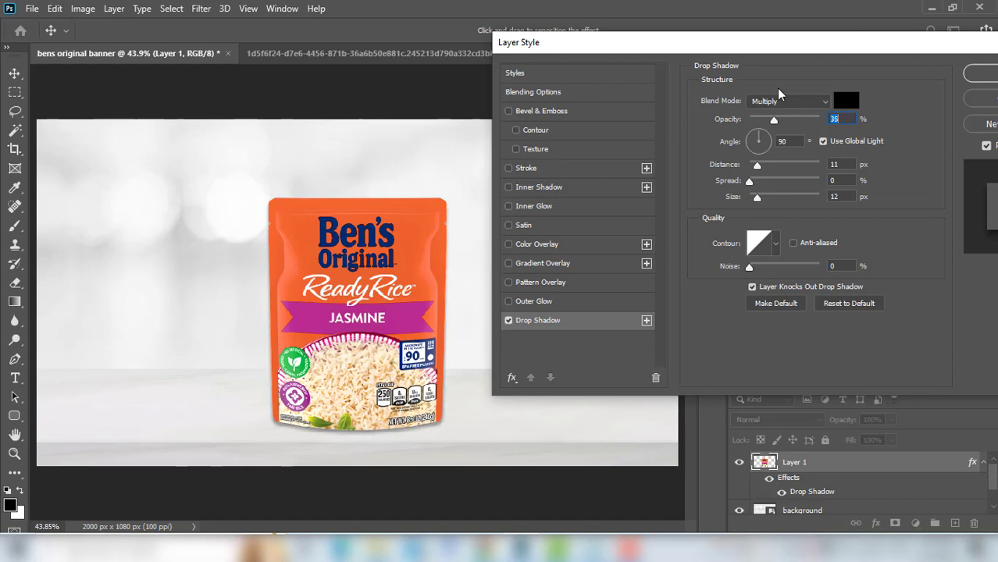
{"action": "key", "text": "Down"}
{"action": "key", "text": "Down"}
Try smaller drop shadow sizes down to 0 px and return the size to 12 px
{"action": "left_click_drag", "start_coordinate": [758, 198], "coordinate": [756, 199]}
{"action": "key", "text": "Down"}
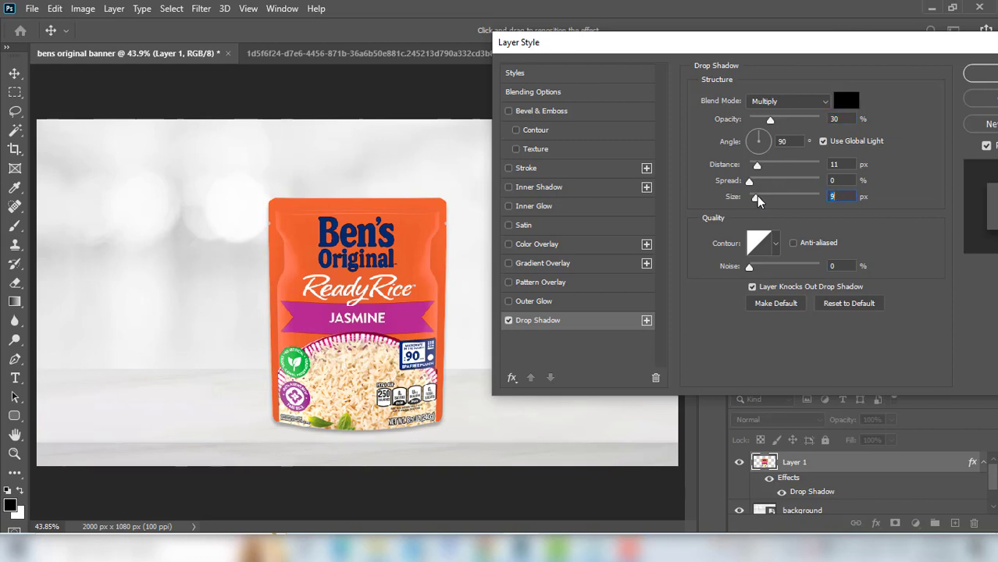
{"action": "key", "text": "Down"}
{"action": "key", "text": "Down"}
{"action": "key", "text": "Down"}
{"action": "key", "text": "Down"}
{"action": "key", "text": "Down"}
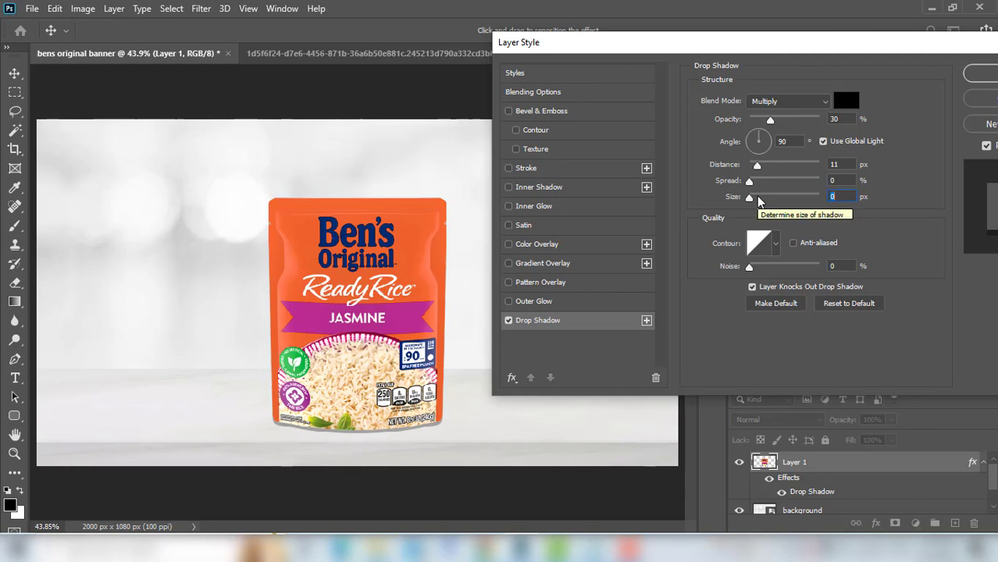
{"action": "key", "text": "Up"}
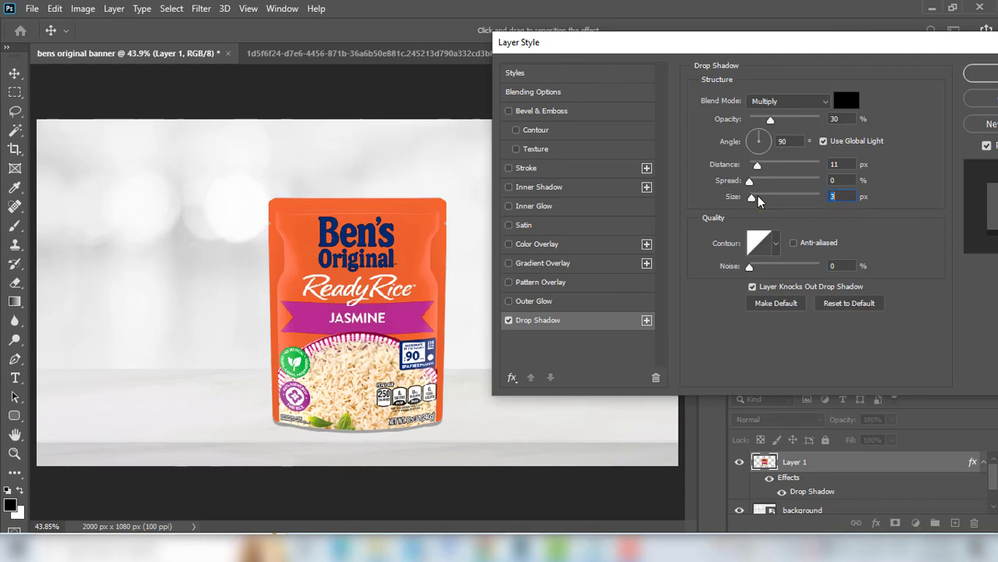
{"action": "key", "text": "Up"}
{"action": "key", "text": "Up"}
{"action": "key", "text": "Up"}
{"action": "key", "text": "Up"}
{"action": "key", "text": "Up"}
{"action": "key", "text": "Up"}
{"action": "key", "text": "Up"}
{"action": "key", "text": "Up"}
{"action": "key", "text": "Up"}
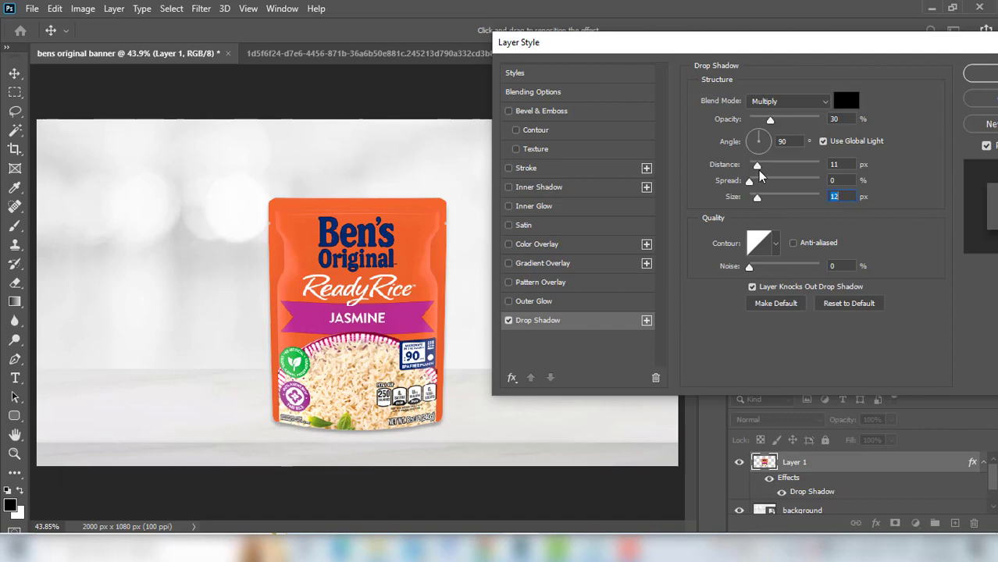
Set the drop shadow's distance to 5 px, apply the effect, and compare the banner with and without the pouch layer
{"action": "left_click", "coordinate": [757, 168]}
{"action": "key", "text": "Up"}
{"action": "key", "text": "Up"}
{"action": "key", "text": "Up"}
{"action": "key", "text": "Up"}
{"action": "key", "text": "Up"}
{"action": "key", "text": "Up"}
{"action": "key", "text": "Up"}
{"action": "key", "text": "Up"}
{"action": "key", "text": "Up"}
{"action": "key", "text": "Up"}
{"action": "key", "text": "Up"}
{"action": "key", "text": "Down"}
{"action": "key", "text": "Down"}
{"action": "key", "text": "Down"}
{"action": "key", "text": "Down"}
{"action": "key", "text": "Down"}
{"action": "key", "text": "Down"}
{"action": "key", "text": "Down"}
{"action": "key", "text": "Down"}
{"action": "key", "text": "Down"}
{"action": "key", "text": "Down"}
{"action": "key", "text": "Down"}
{"action": "key", "text": "Down"}
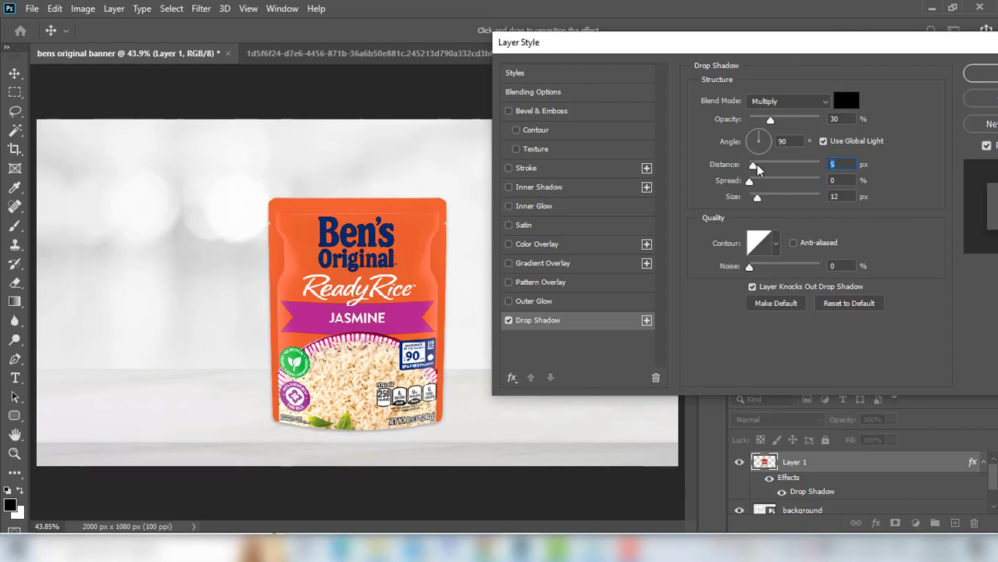
{"action": "left_click", "coordinate": [983, 75]}
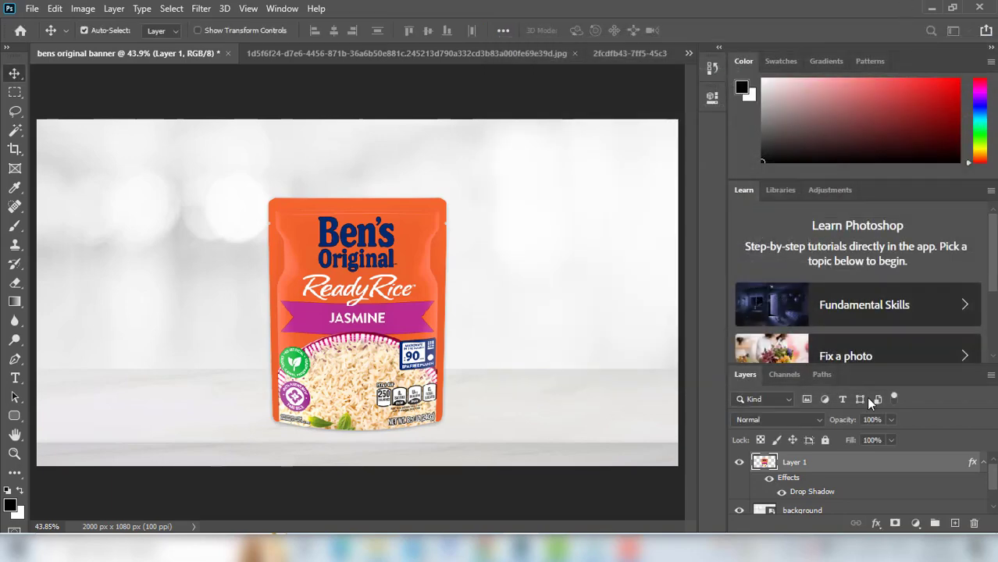
{"action": "left_click", "coordinate": [740, 463]}
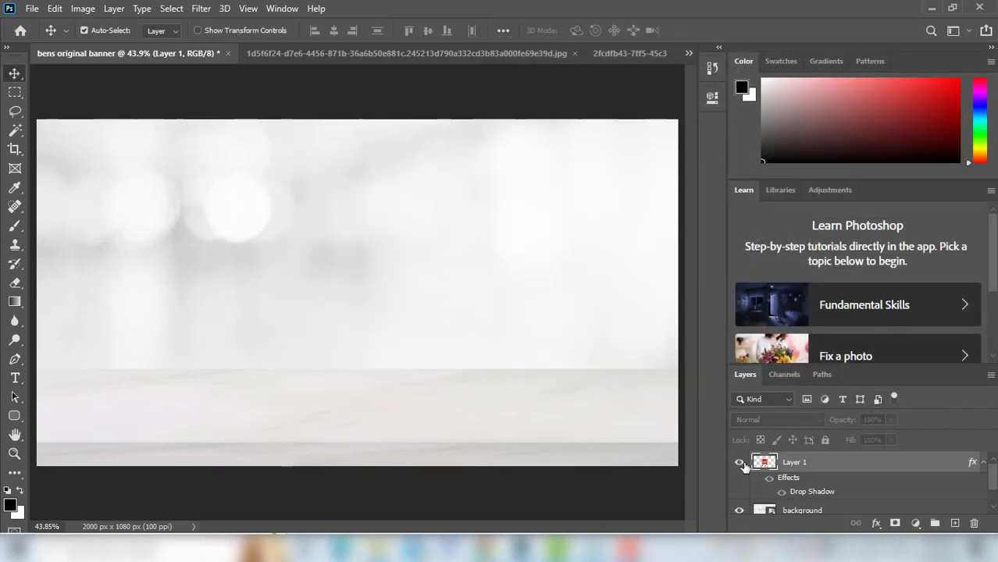
{"action": "left_click", "coordinate": [739, 464]}
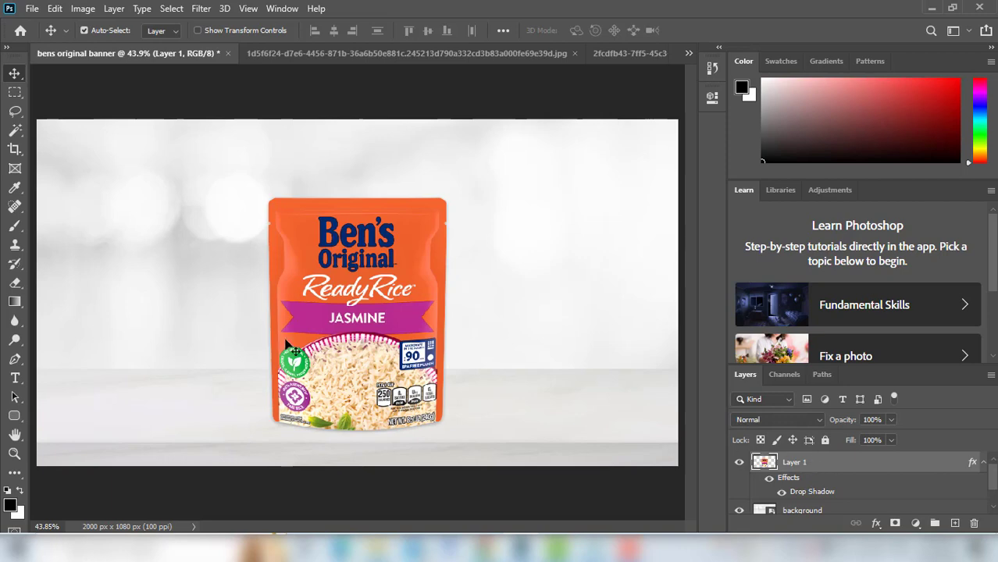
Apply a Vibrance adjustment to the Jasmine pouch layer with vibrance 6 and saturation 4
{"action": "left_click", "coordinate": [81, 9]}
{"action": "mouse_move", "coordinate": [170, 49]}
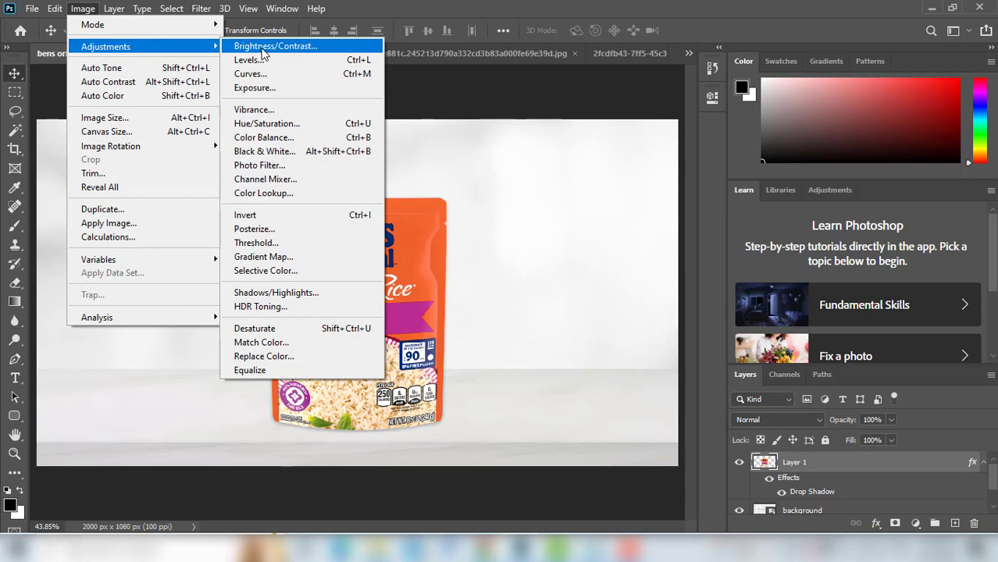
{"action": "left_click", "coordinate": [254, 109]}
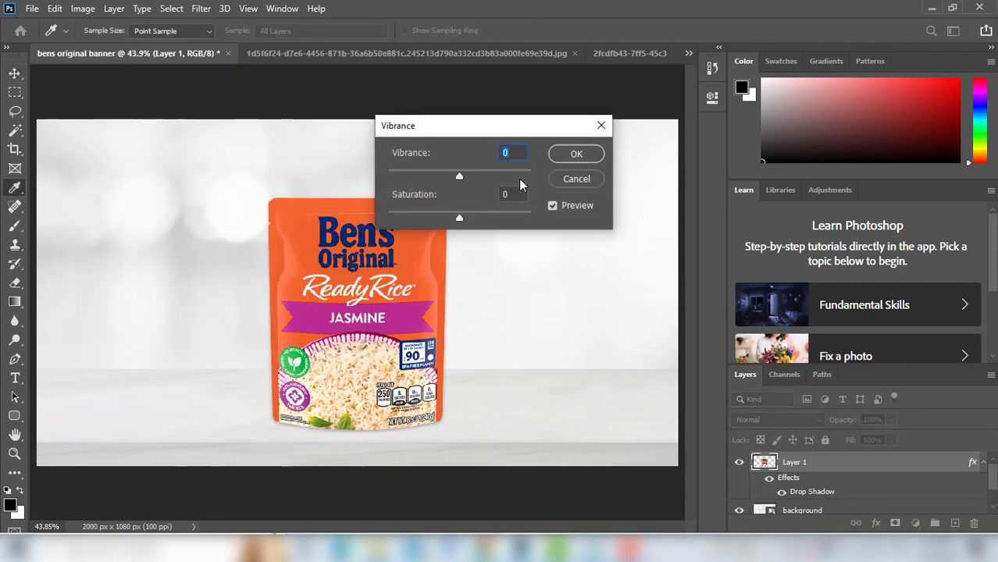
{"action": "type", "text": "6"}
{"action": "left_click", "coordinate": [496, 195]}
{"action": "type", "text": "4"}
{"action": "left_click", "coordinate": [574, 156]}
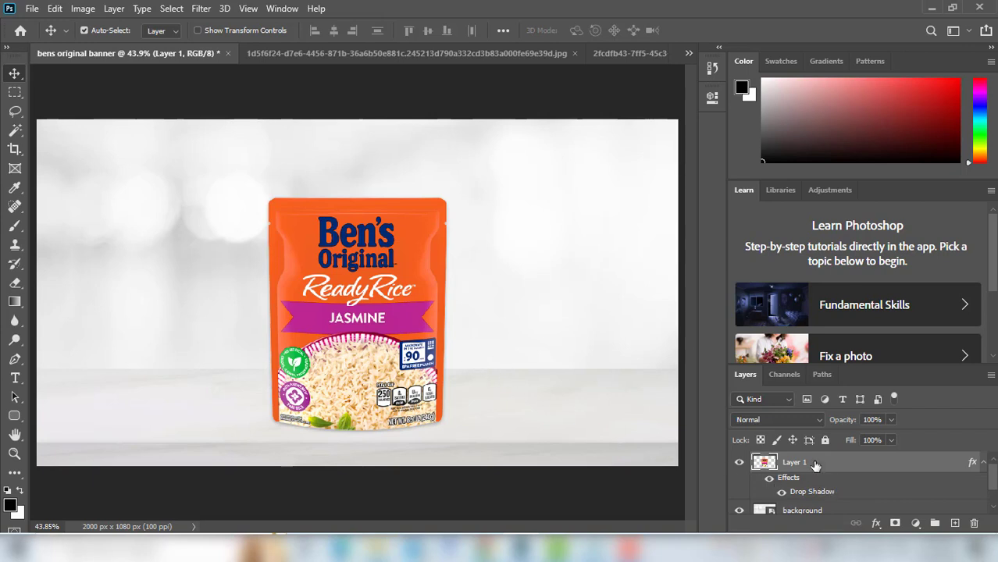
In the Long Grain & Wild image, unlock the background layer, delete the white area around the pouch with the Magic Wand, and deselect
{"action": "left_click", "coordinate": [286, 53]}
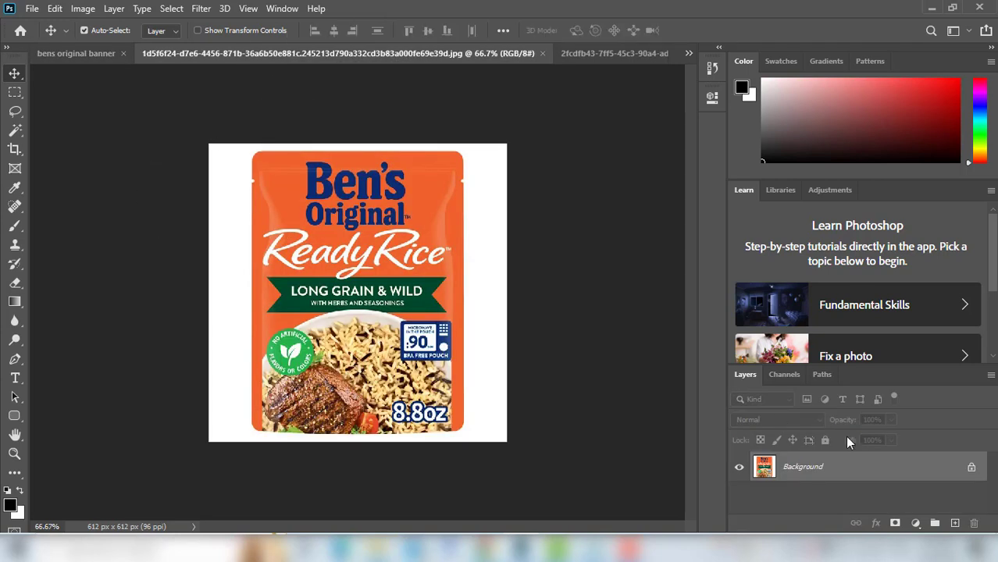
{"action": "left_click", "coordinate": [962, 470]}
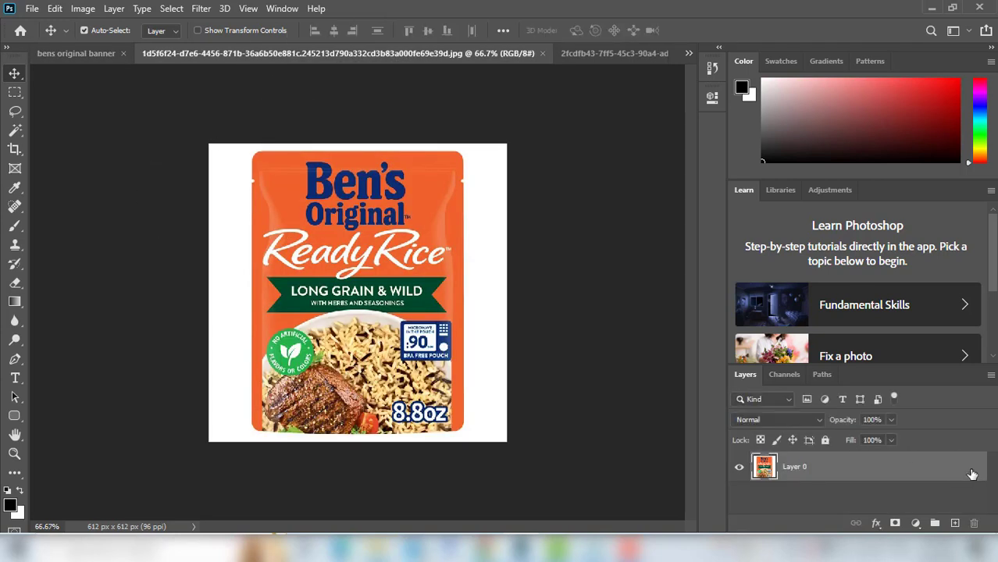
{"action": "left_click", "coordinate": [17, 134]}
{"action": "left_click", "coordinate": [226, 220]}
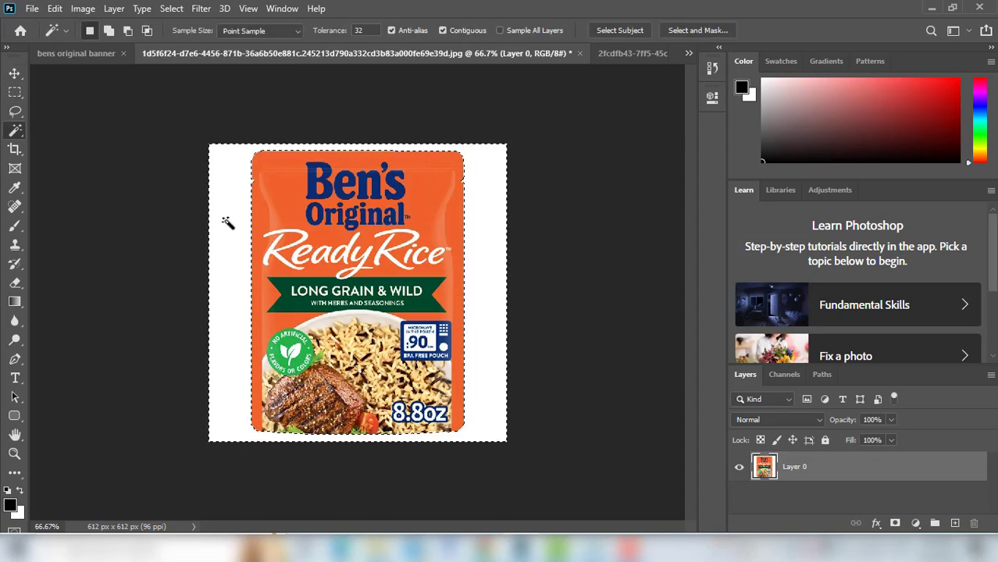
{"action": "key", "text": "Delete"}
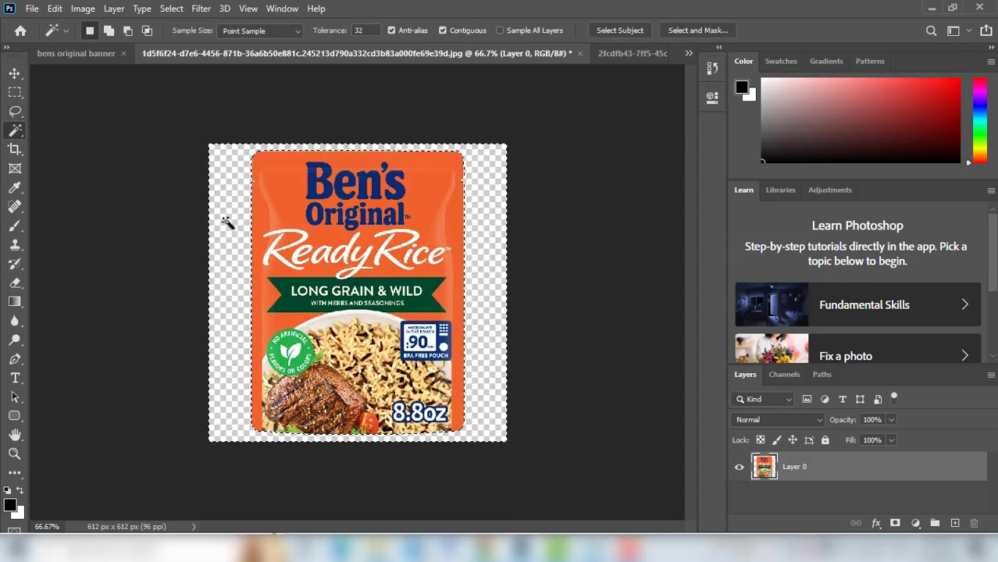
{"action": "left_click", "coordinate": [171, 9]}
{"action": "left_click", "coordinate": [178, 38]}
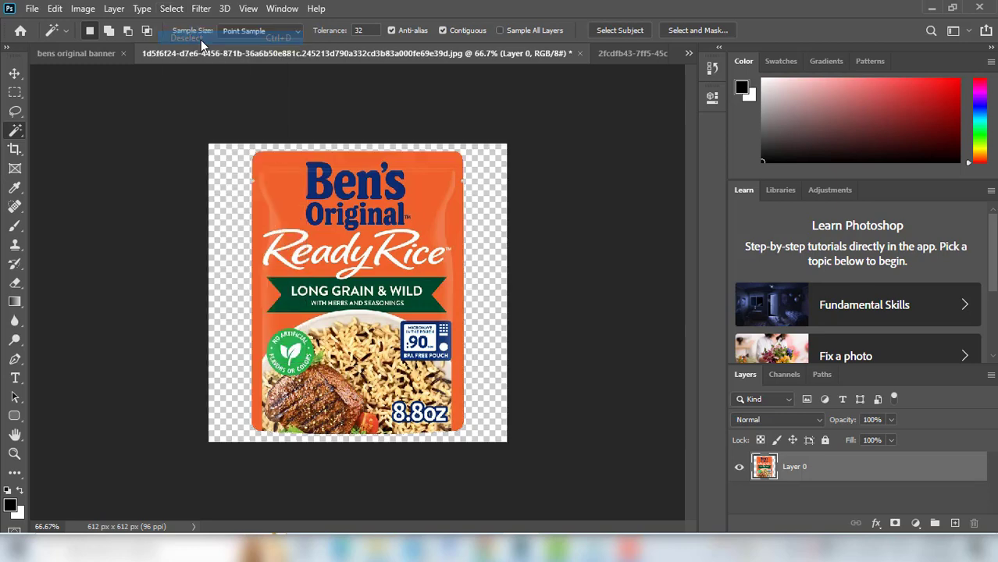
Bring the Long Grain & Wild pouch into the banner and place its layer behind the Jasmine pouch, offset to its left
{"action": "left_click", "coordinate": [16, 74]}
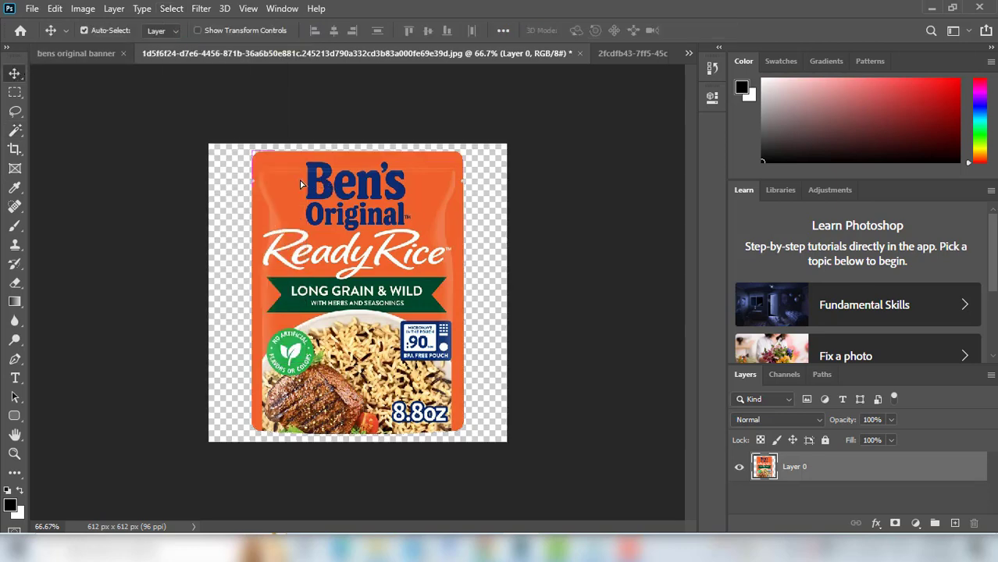
{"action": "left_click_drag", "start_coordinate": [323, 181], "coordinate": [231, 315]}
{"action": "mouse_move", "coordinate": [798, 468]}
{"action": "left_mouse_down"}
{"action": "mouse_move", "coordinate": [805, 531]}
{"action": "mouse_move", "coordinate": [786, 461]}
{"action": "left_mouse_up"}
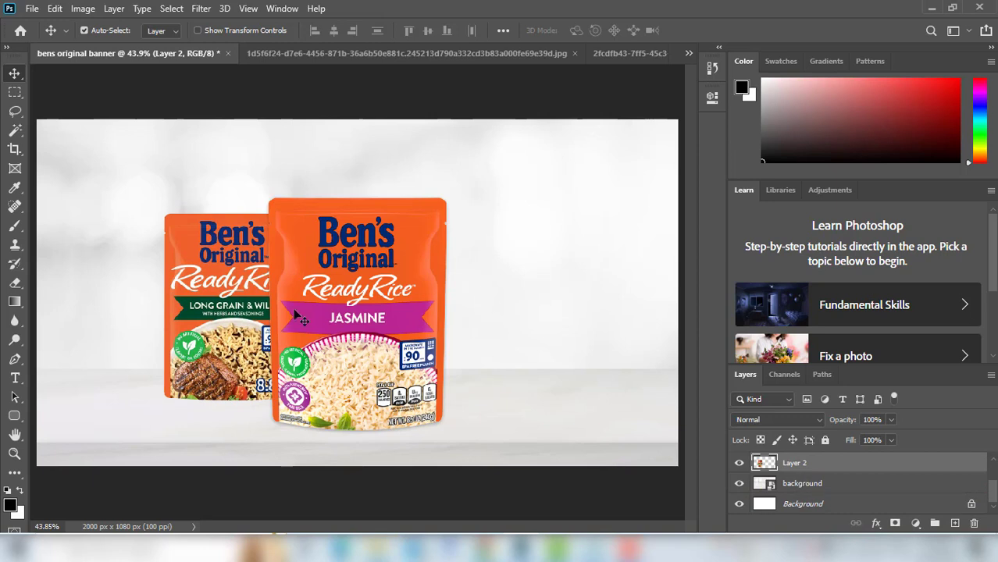
Scale the Long Grain & Wild pouch up to about 114% and position it on the tabletop slightly above the Jasmine pouch's base
{"action": "key", "text": "ctrl+t"}
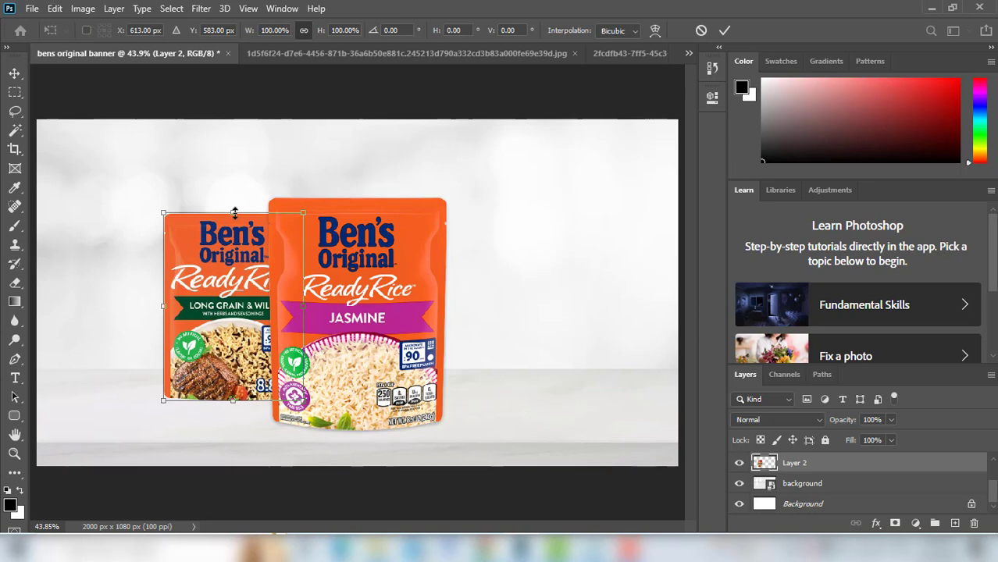
{"action": "left_click_drag", "start_coordinate": [234, 212], "coordinate": [235, 206]}
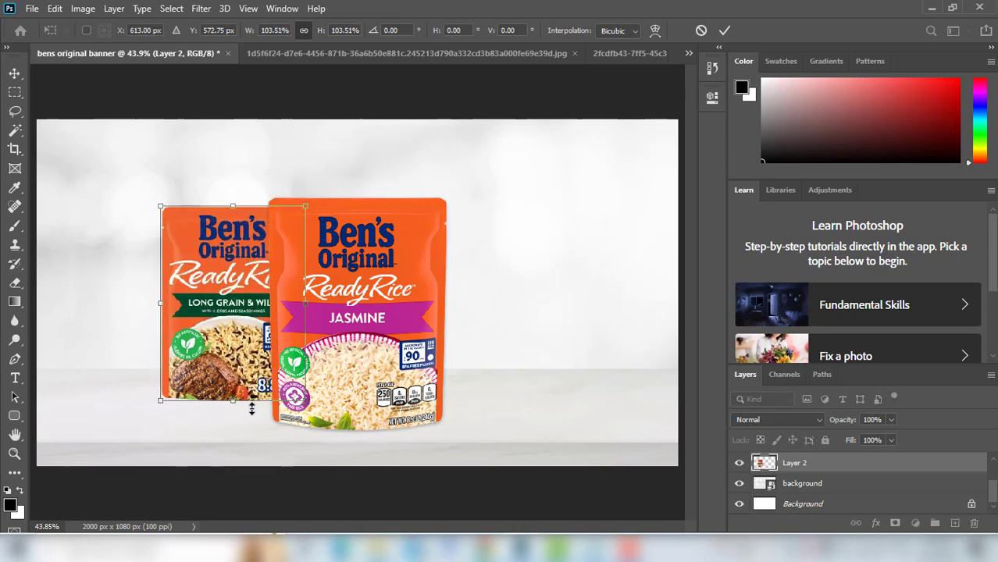
{"action": "left_click_drag", "start_coordinate": [234, 401], "coordinate": [235, 417]}
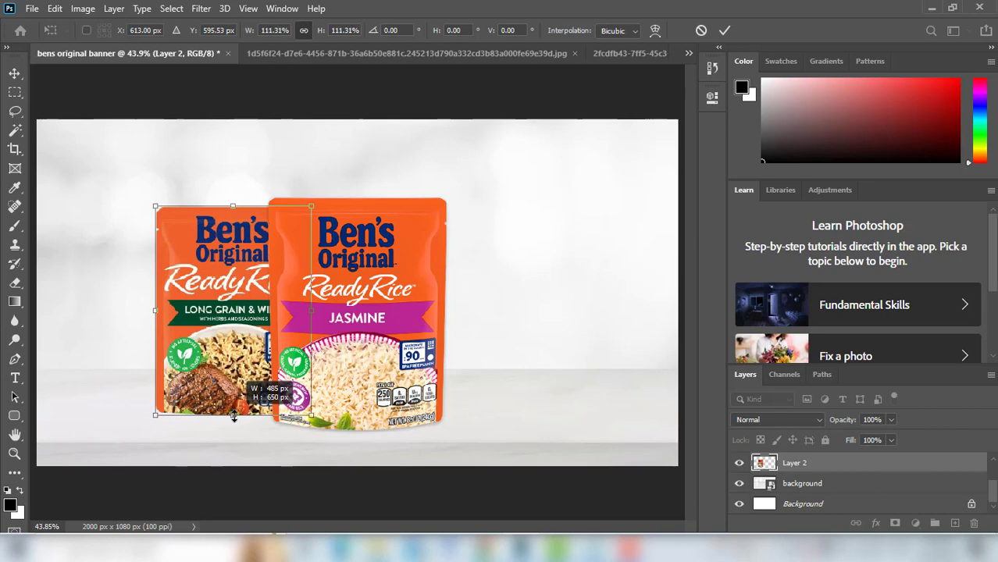
{"action": "left_click_drag", "start_coordinate": [233, 416], "coordinate": [233, 415]}
{"action": "left_click_drag", "start_coordinate": [233, 207], "coordinate": [233, 205]}
{"action": "left_click_drag", "start_coordinate": [268, 259], "coordinate": [268, 261]}
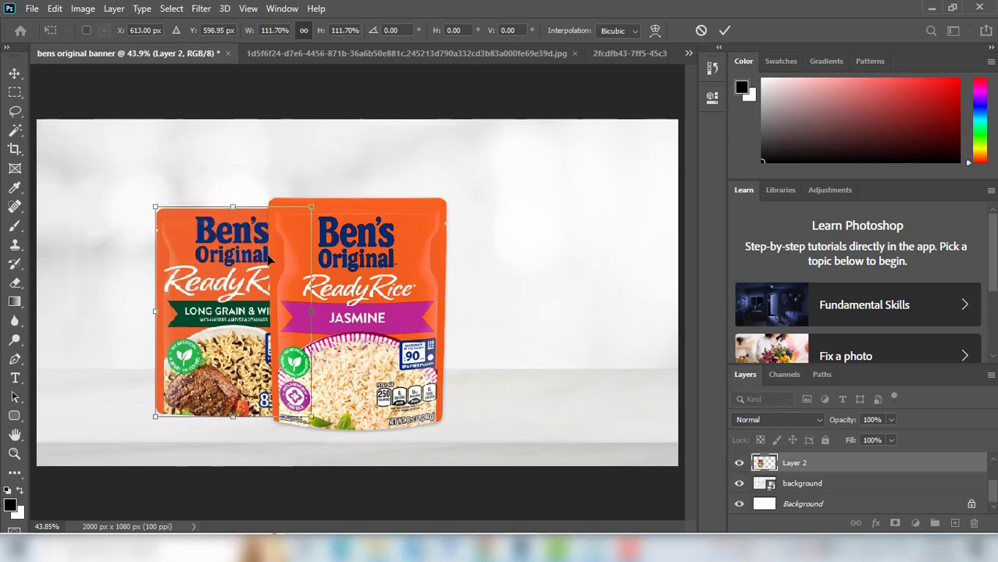
{"action": "left_click_drag", "start_coordinate": [257, 262], "coordinate": [257, 264]}
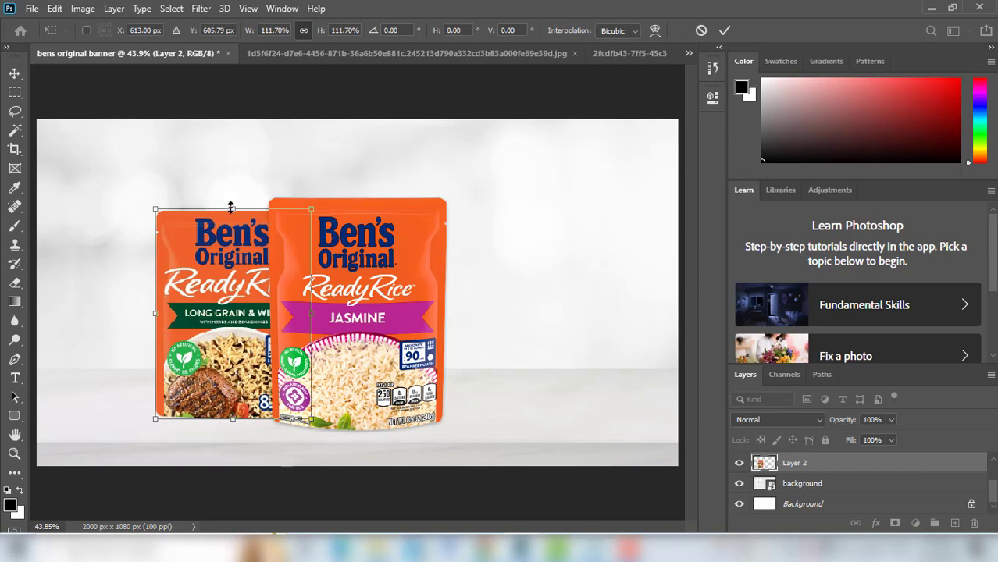
{"action": "left_click_drag", "start_coordinate": [230, 207], "coordinate": [231, 202]}
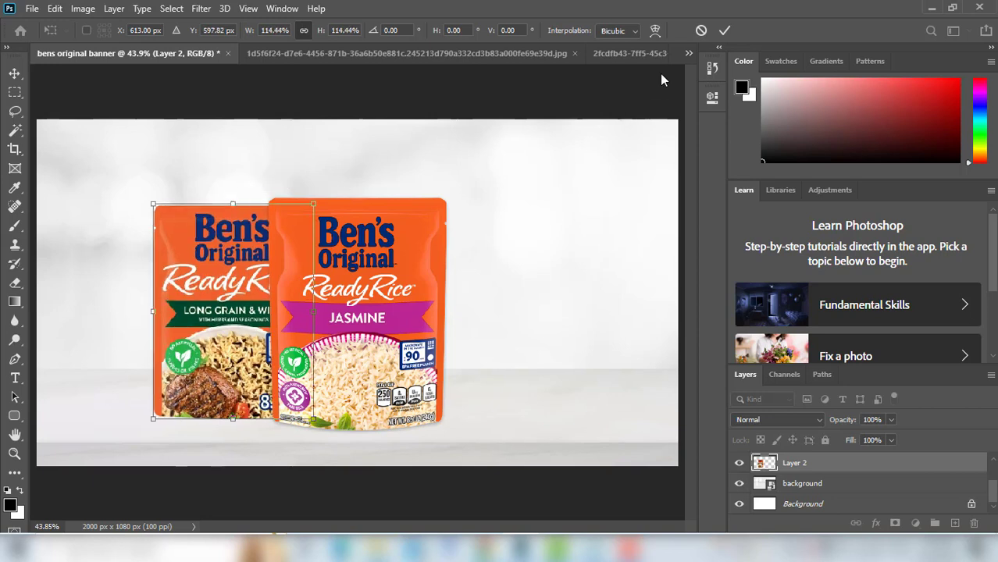
{"action": "left_click", "coordinate": [724, 32]}
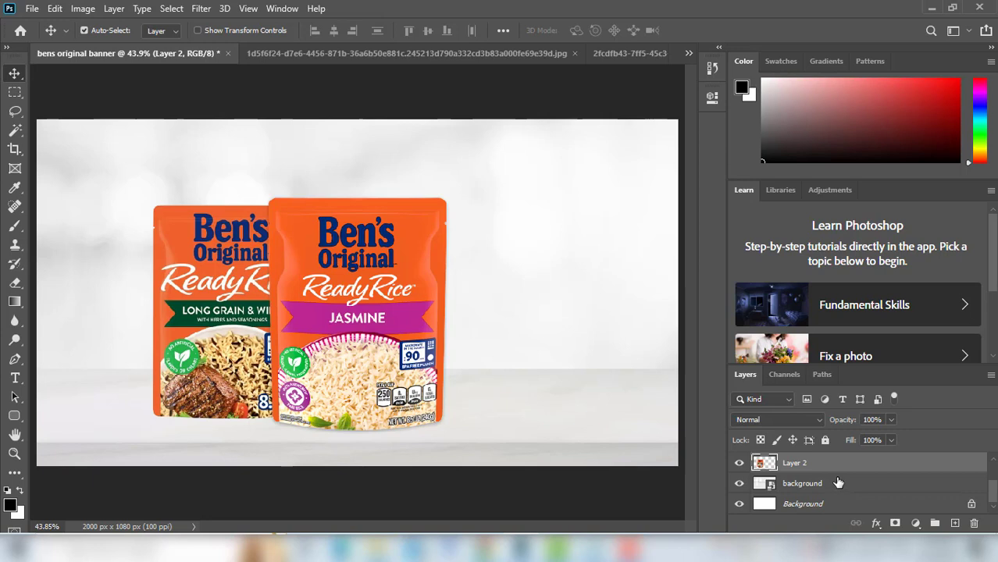
Copy the Jasmine pouch's drop shadow effect onto the Long Grain & Wild pouch layer
{"action": "scroll", "coordinate": [838, 483], "scroll_direction": "up", "scroll_amount": 2}
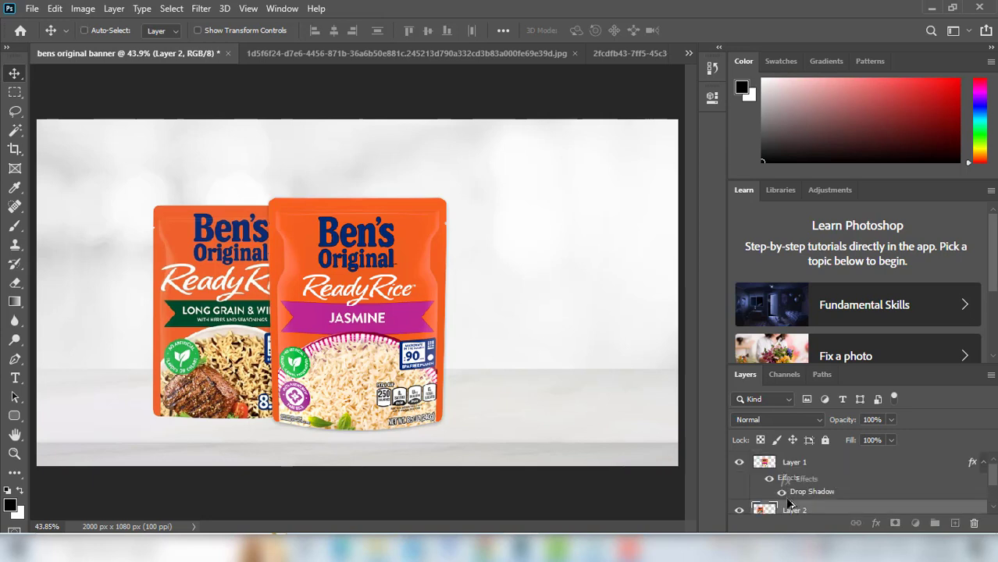
{"action": "scroll", "coordinate": [787, 508], "scroll_direction": "down", "scroll_amount": 1}
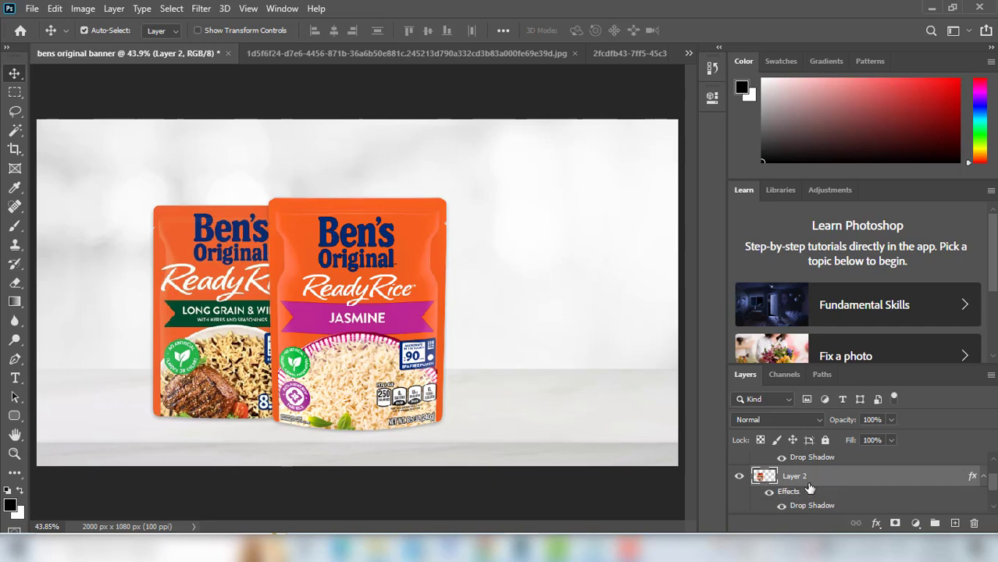
{"action": "scroll", "coordinate": [809, 484], "scroll_direction": "down", "scroll_amount": 1}
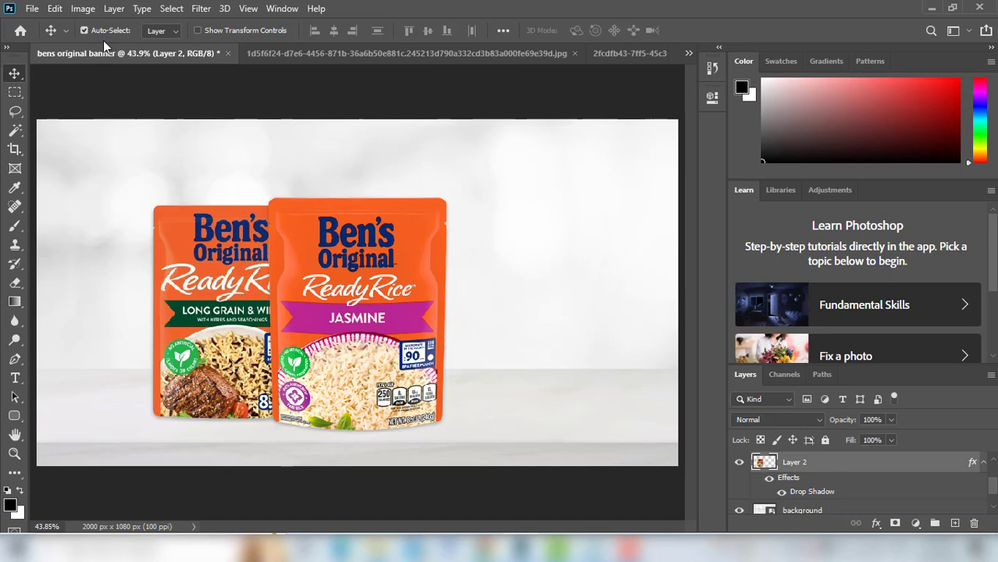
Apply a Vibrance adjustment to the Long Grain & Wild pouch layer with vibrance 6
{"action": "left_click", "coordinate": [82, 9]}
{"action": "mouse_move", "coordinate": [125, 46]}
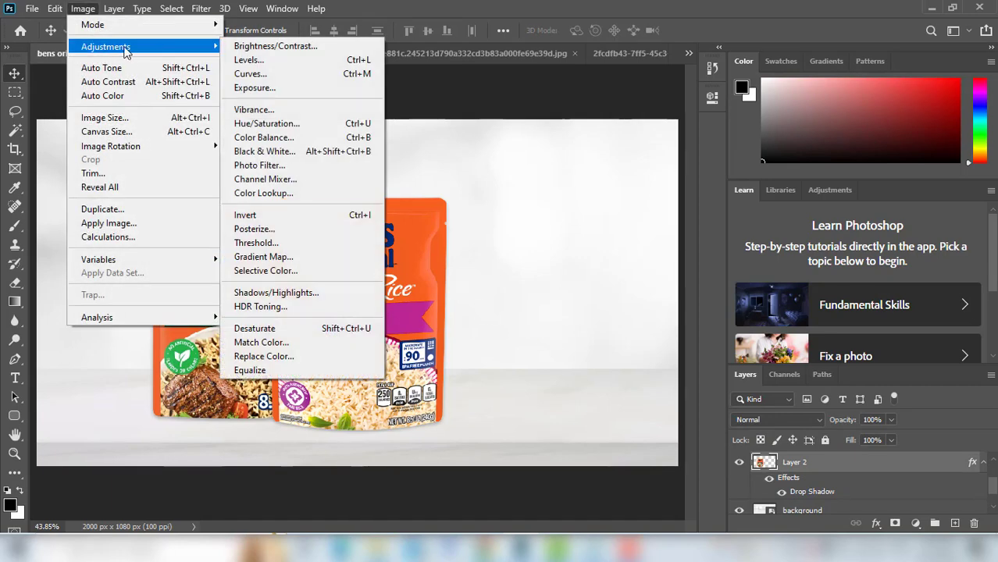
{"action": "left_click", "coordinate": [284, 114]}
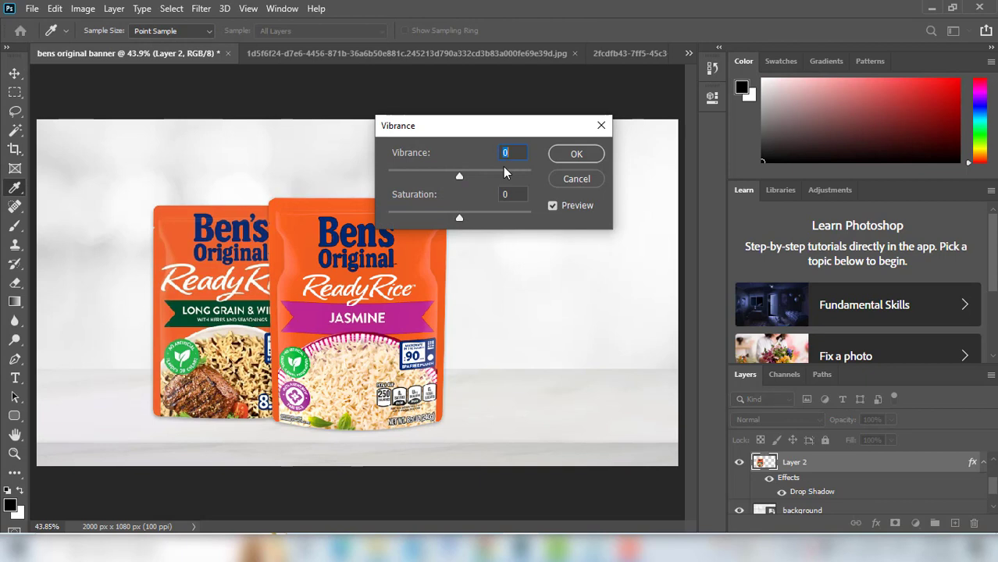
{"action": "type", "text": "6"}
{"action": "key", "text": "Tab"}
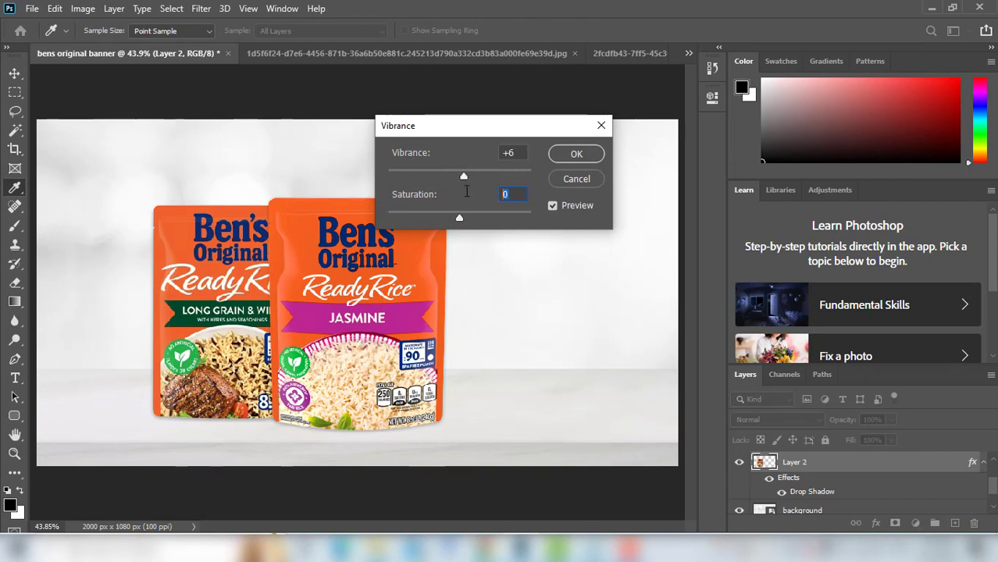
{"action": "left_click", "coordinate": [580, 154]}
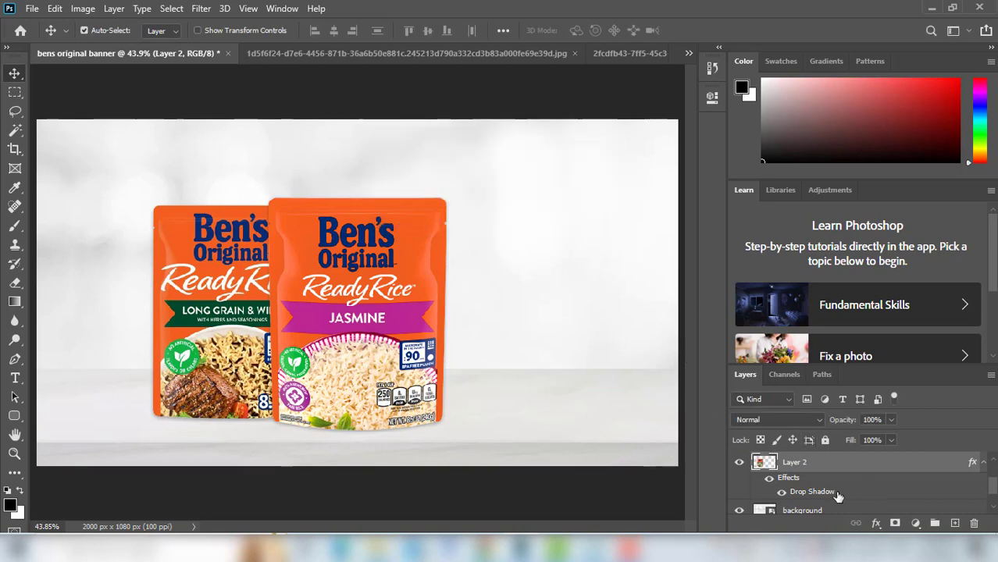
Set the Long Grain & Wild pouch's drop shadow to a size of 10 px and a distance of 4 px
{"action": "scroll", "coordinate": [840, 496], "scroll_direction": "down", "scroll_amount": 1}
{"action": "scroll", "coordinate": [838, 496], "scroll_direction": "up", "scroll_amount": 1}
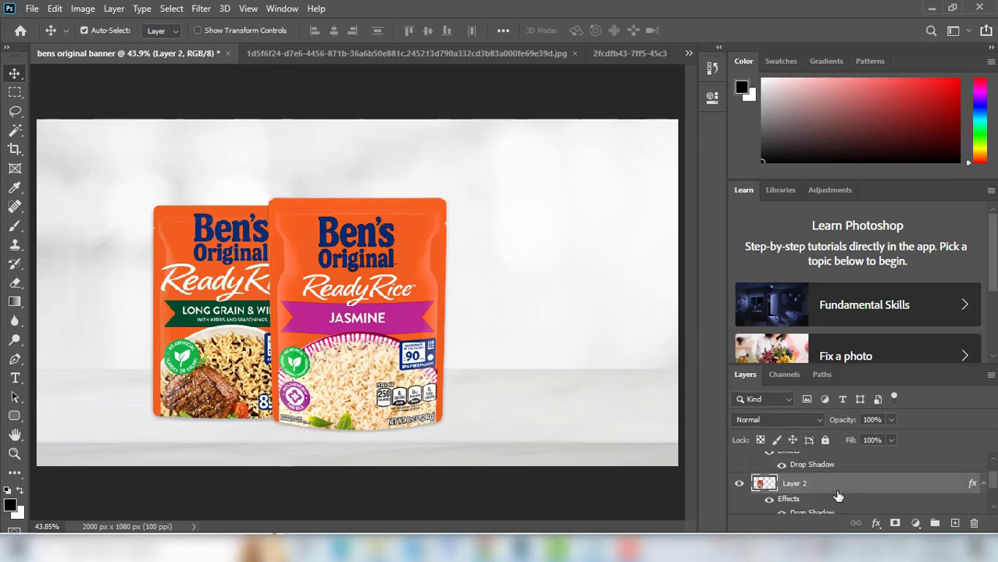
{"action": "double_click", "coordinate": [792, 502]}
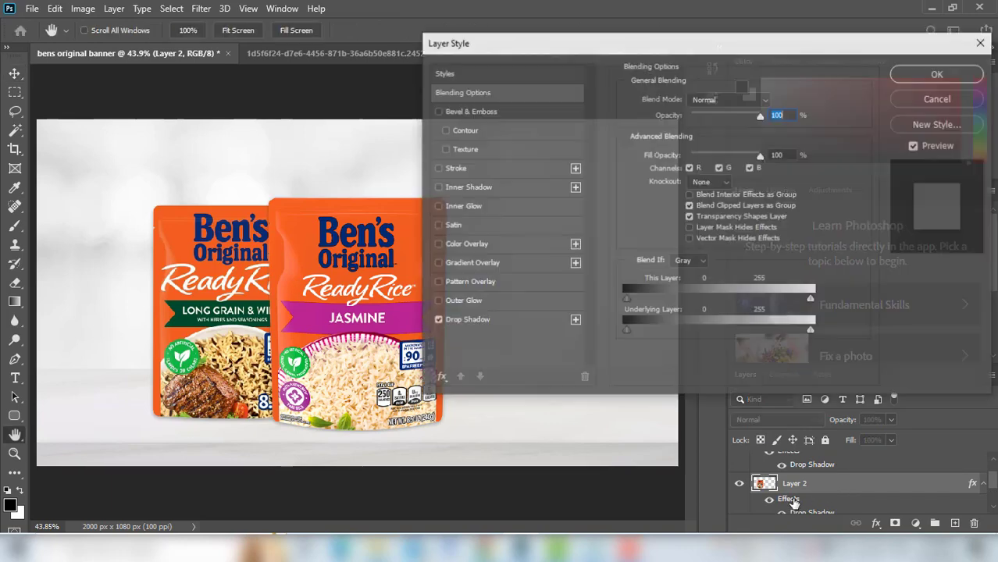
{"action": "left_click", "coordinate": [512, 318]}
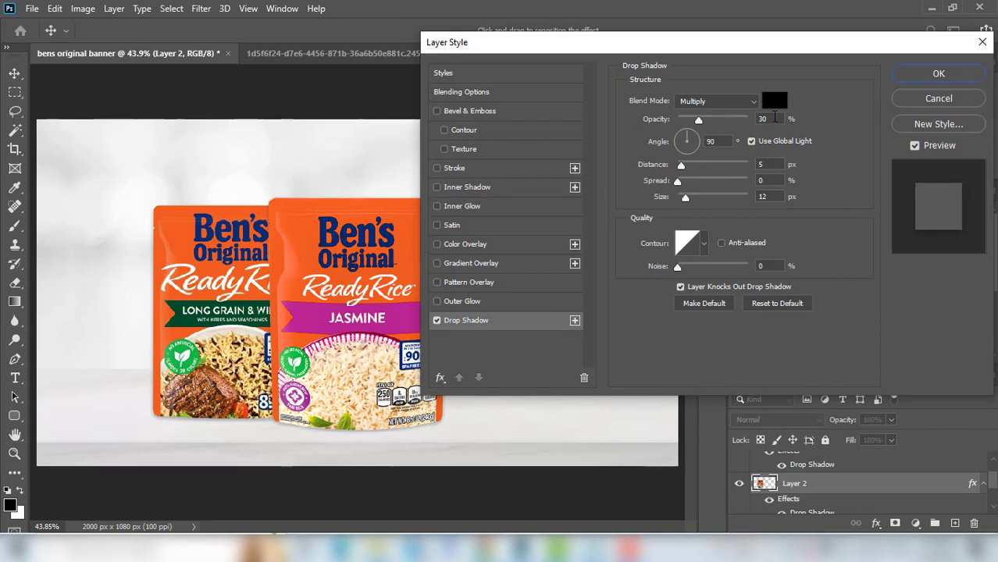
{"action": "left_click", "coordinate": [686, 199]}
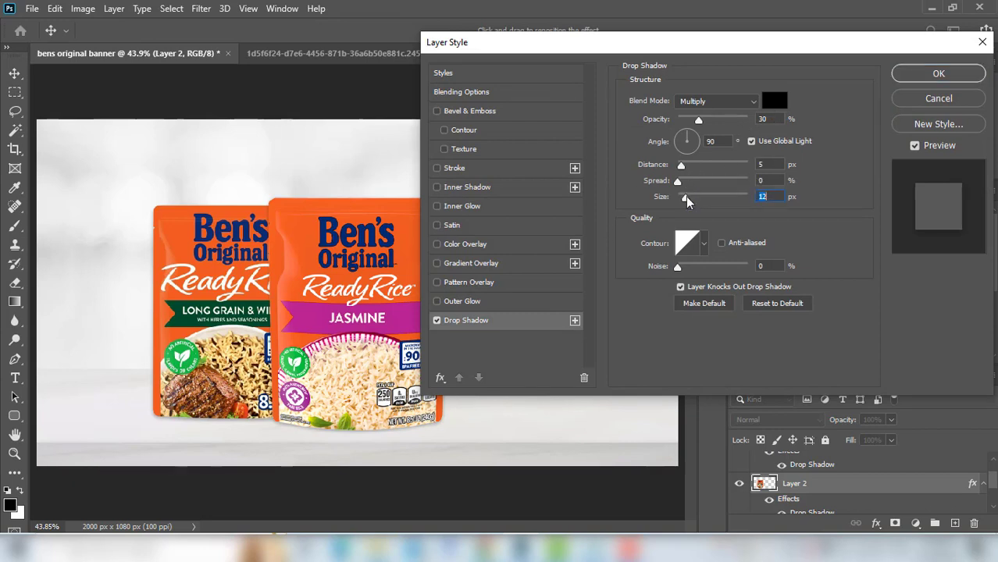
{"action": "key", "text": "Down"}
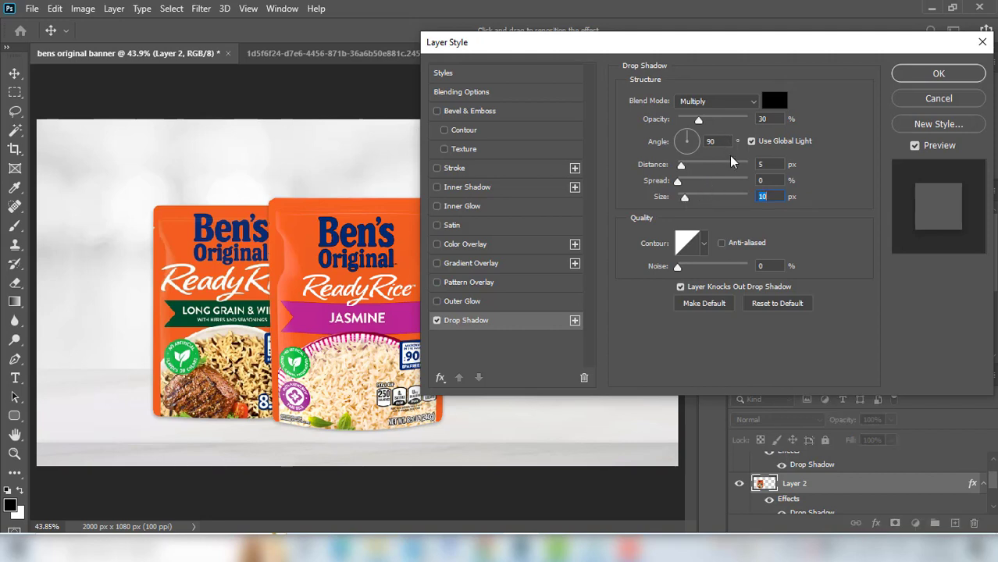
{"action": "left_click", "coordinate": [762, 164]}
{"action": "type", "text": "4"}
{"action": "left_click", "coordinate": [940, 75]}
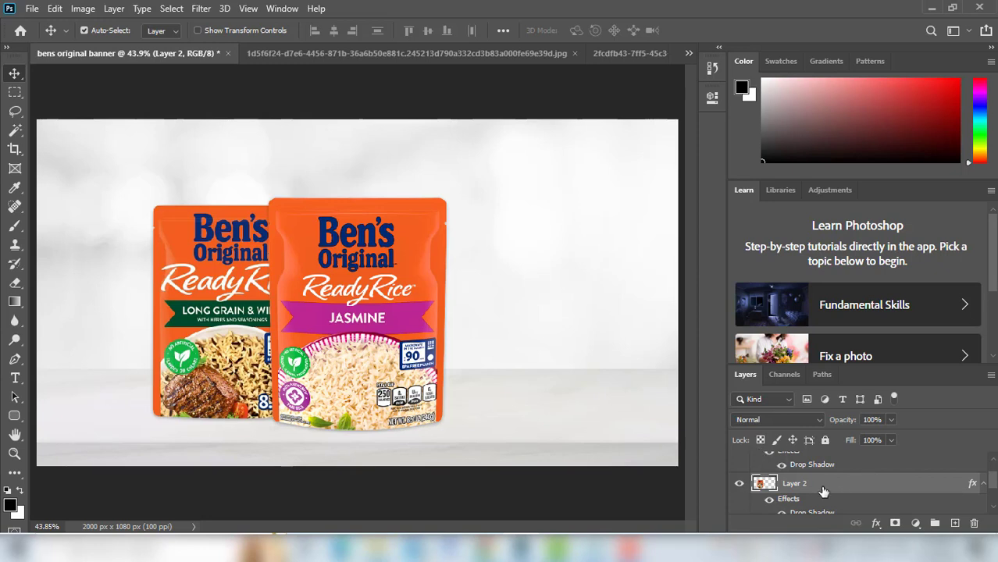
Rename the Jasmine pouch layer as "jasmine"
{"action": "scroll", "coordinate": [823, 490], "scroll_direction": "up", "scroll_amount": 1}
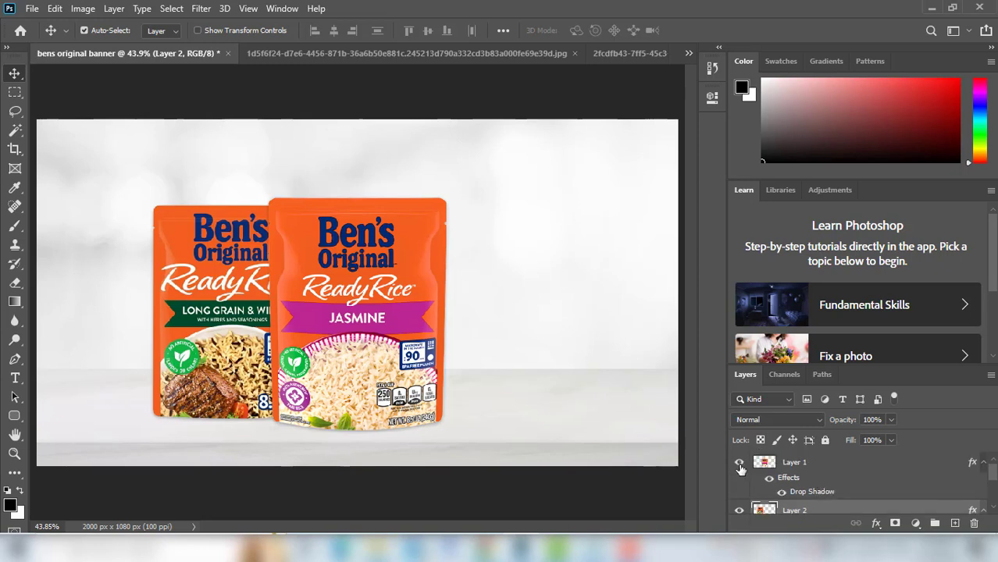
{"action": "double_click", "coordinate": [792, 463]}
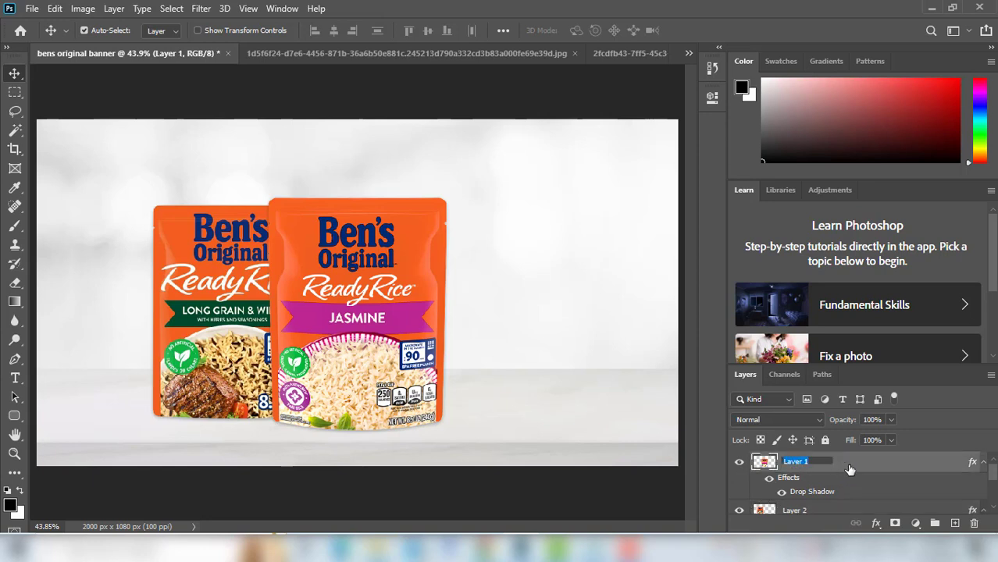
{"action": "type", "text": "ta"}
{"action": "type", "text": "sm"}
{"action": "type", "text": "ine"}
{"action": "key", "text": "Return"}
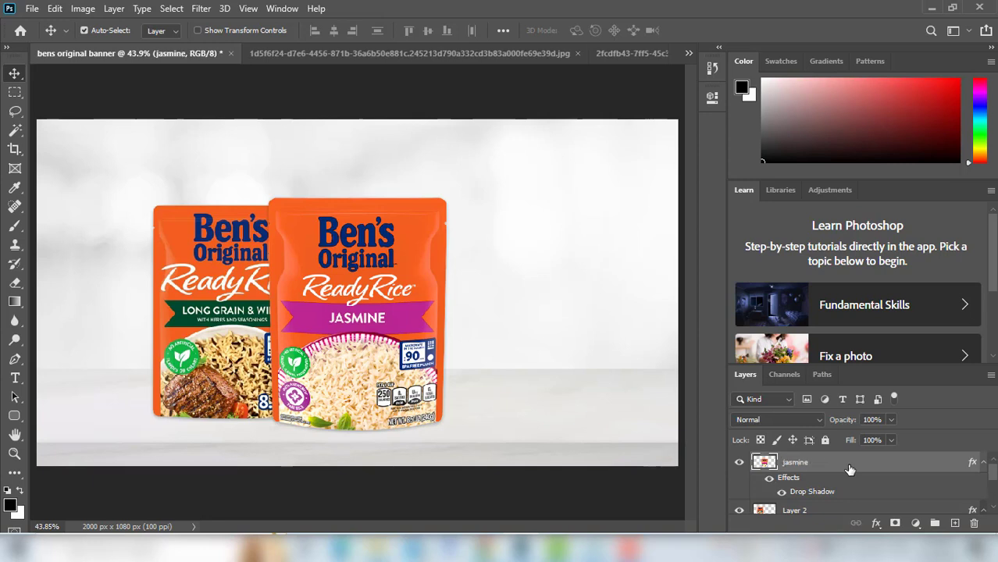
Rename the Long Grain & Wild pouch layer as "long grain"
{"action": "scroll", "coordinate": [850, 468], "scroll_direction": "down", "scroll_amount": 1}
{"action": "left_click", "coordinate": [829, 472]}
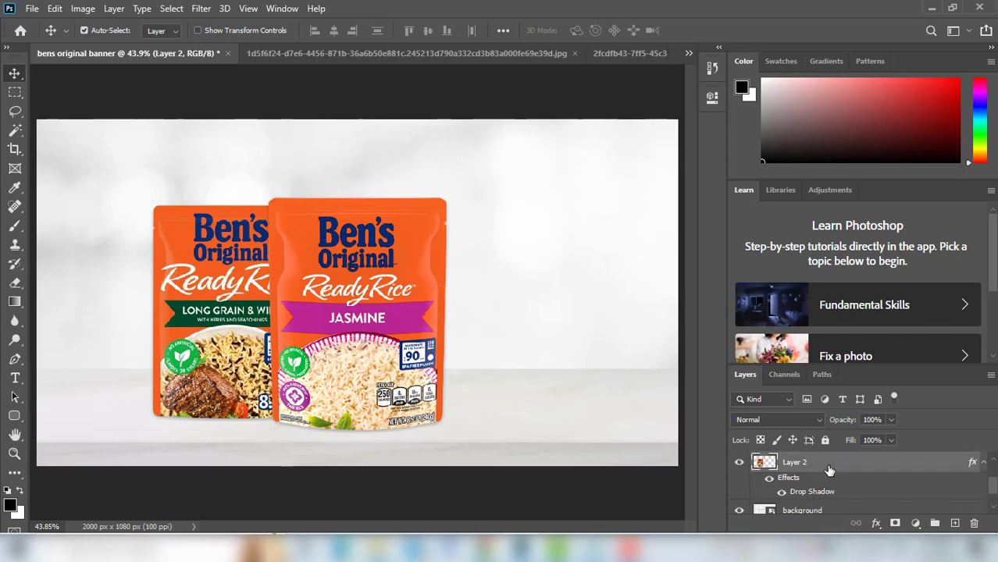
{"action": "double_click", "coordinate": [804, 465]}
{"action": "type", "text": "long grain"}
{"action": "key", "text": "Return"}
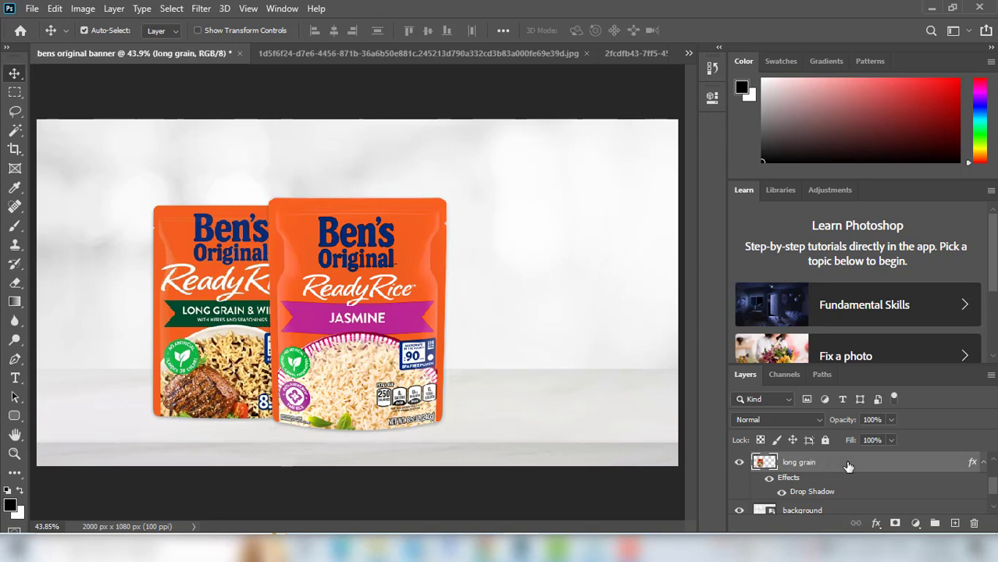
{"action": "scroll", "coordinate": [848, 467], "scroll_direction": "up", "scroll_amount": 1}
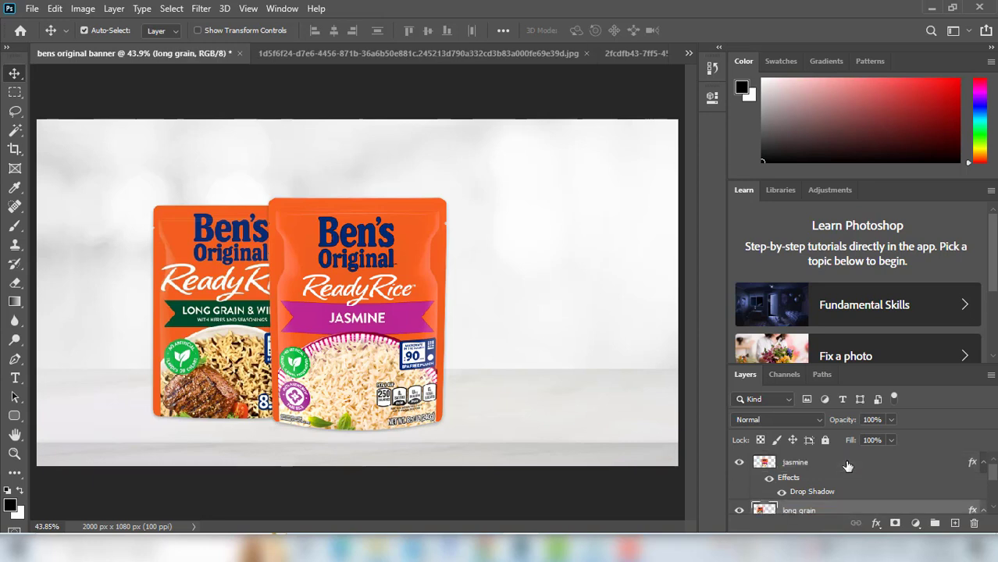
Close the Long Grain & Wild pouch source image without saving its changes
{"action": "left_click", "coordinate": [364, 53]}
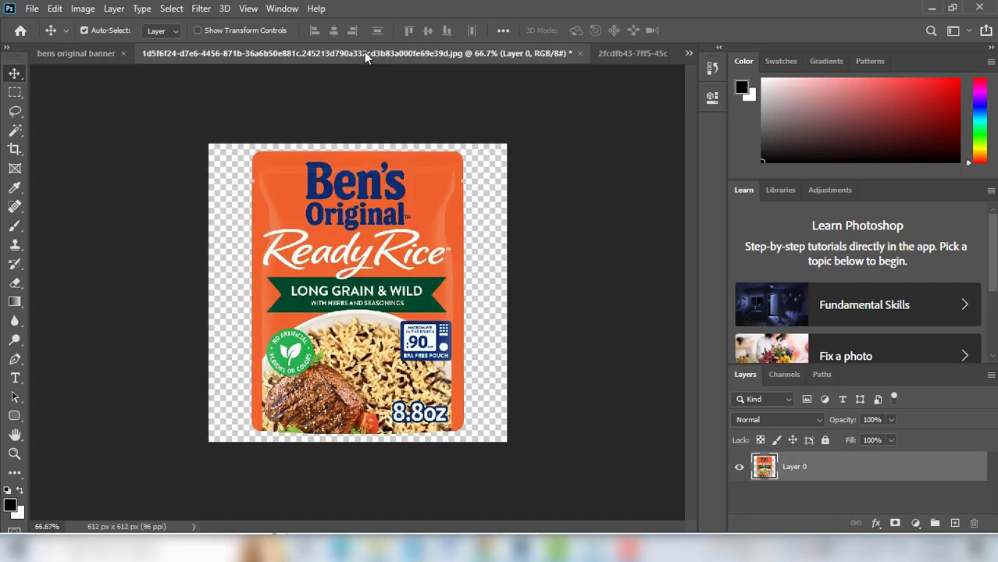
{"action": "left_click", "coordinate": [580, 53]}
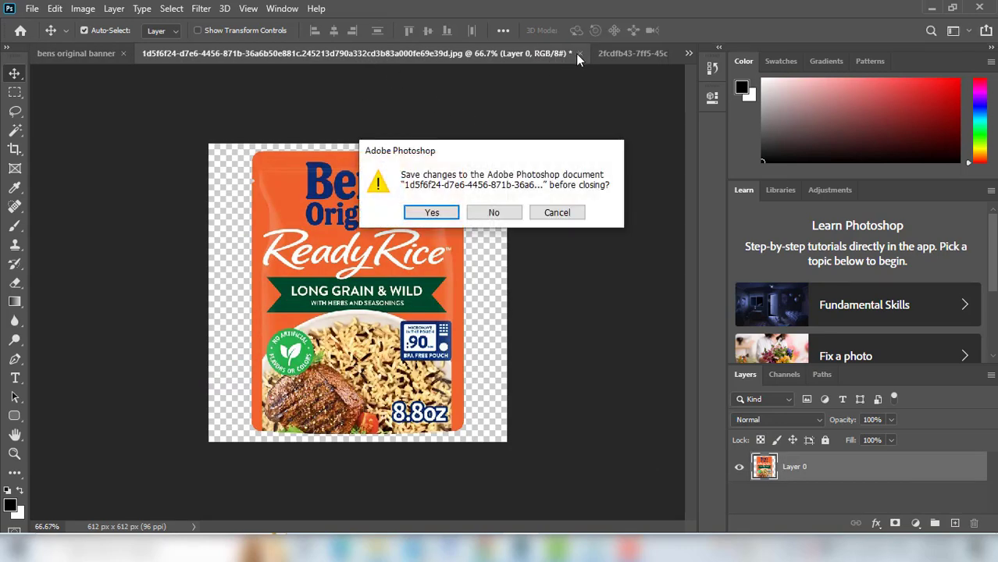
{"action": "left_click", "coordinate": [495, 213]}
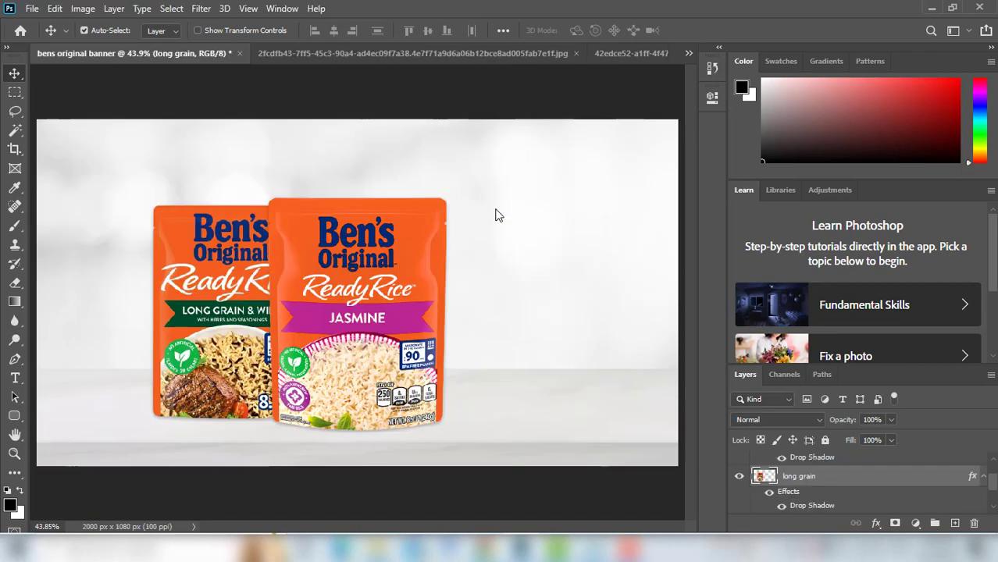
Unlock the Spanish Style image's background layer, delete the white area around the pouch and clear the selection
{"action": "left_click", "coordinate": [343, 52]}
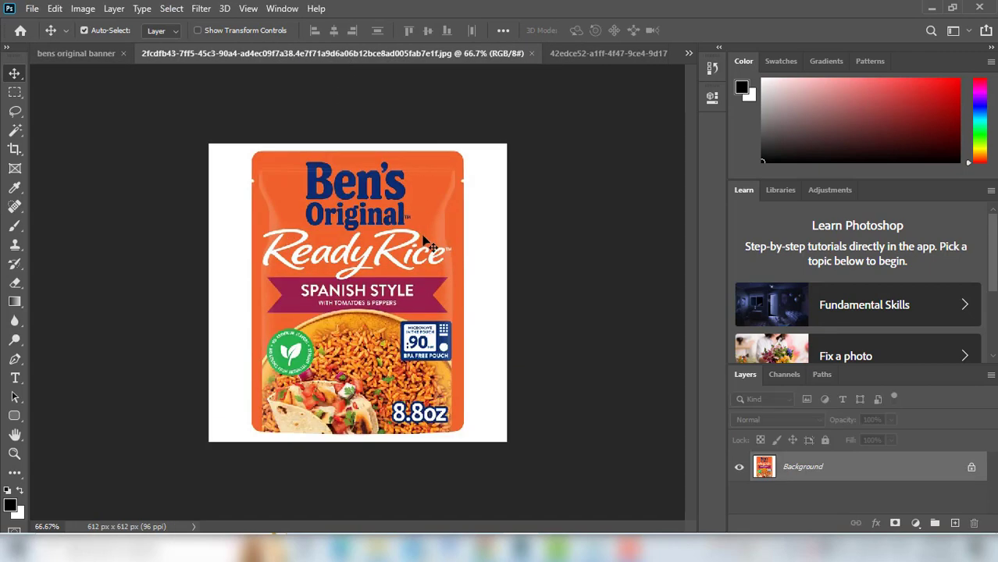
{"action": "left_click", "coordinate": [15, 130]}
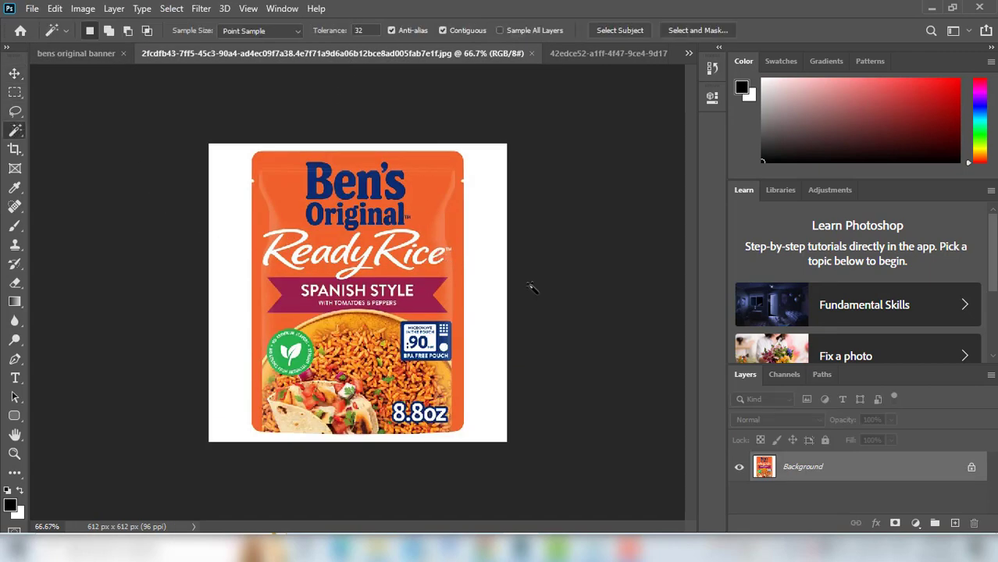
{"action": "left_click", "coordinate": [971, 467]}
{"action": "left_click", "coordinate": [232, 327]}
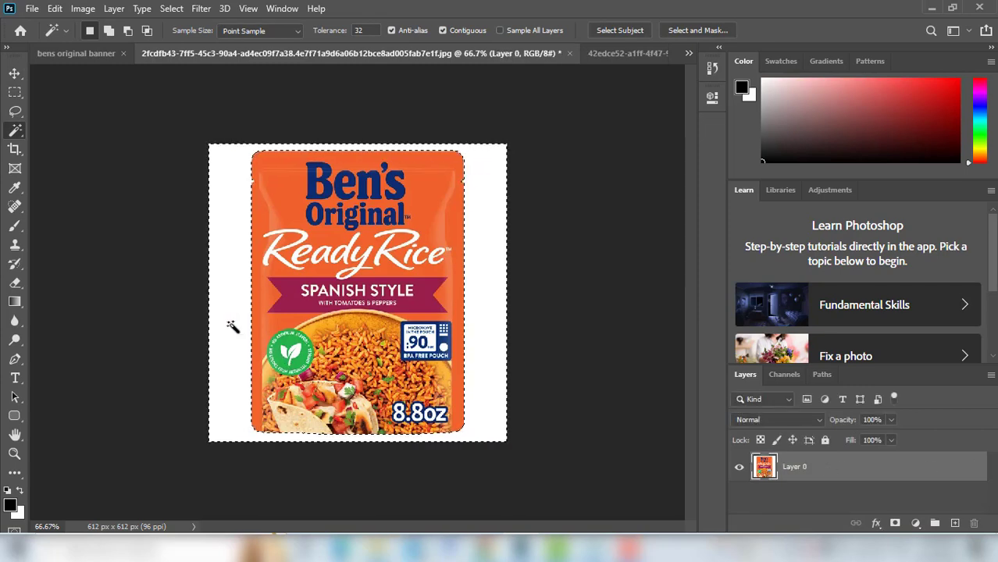
{"action": "key", "text": "Delete"}
{"action": "left_click", "coordinate": [171, 8]}
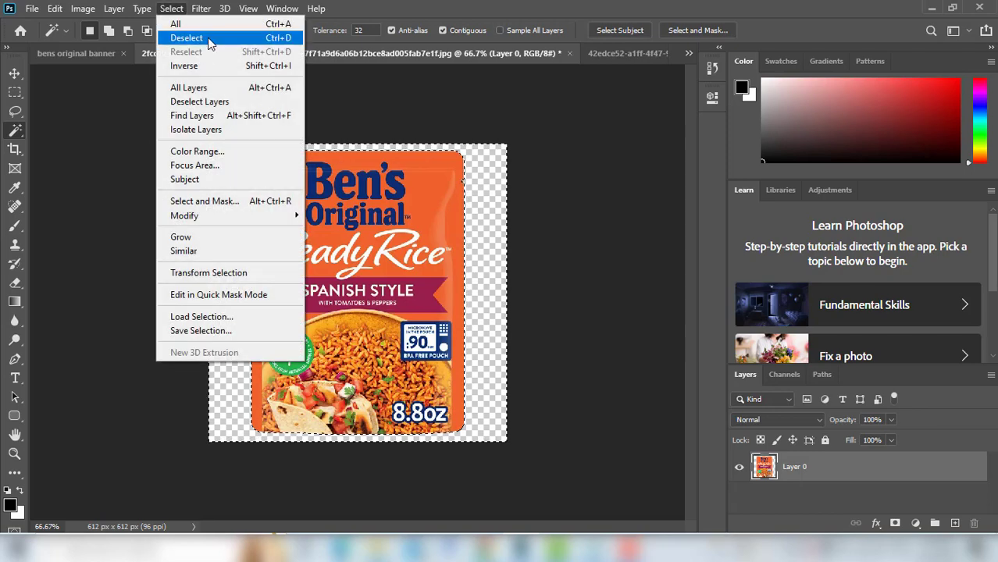
{"action": "left_click", "coordinate": [208, 36]}
Bring the Spanish Style pouch into the bens original banner document and place its layer beneath the long grain layer
{"action": "left_click", "coordinate": [15, 75]}
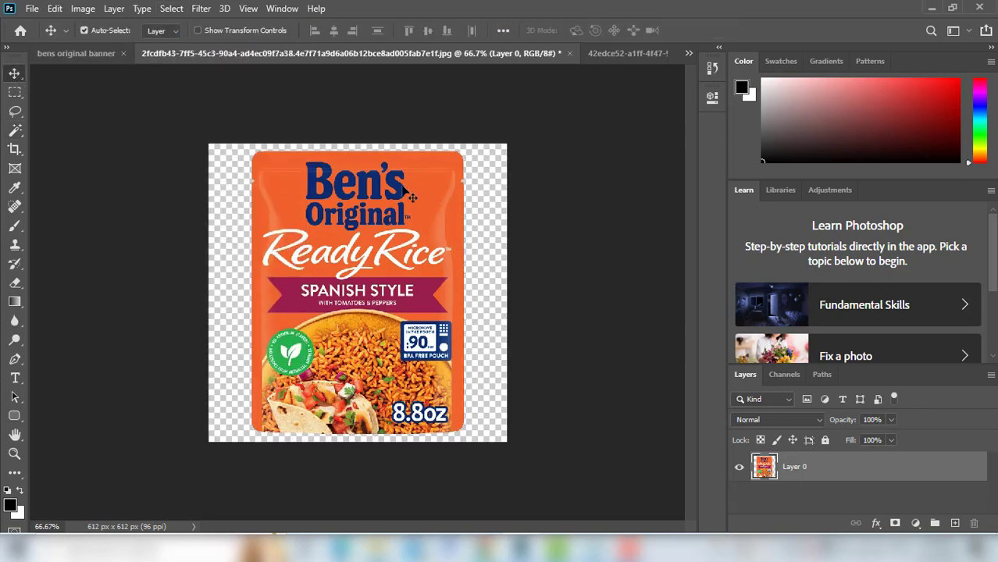
{"action": "left_click_drag", "start_coordinate": [336, 187], "coordinate": [150, 307]}
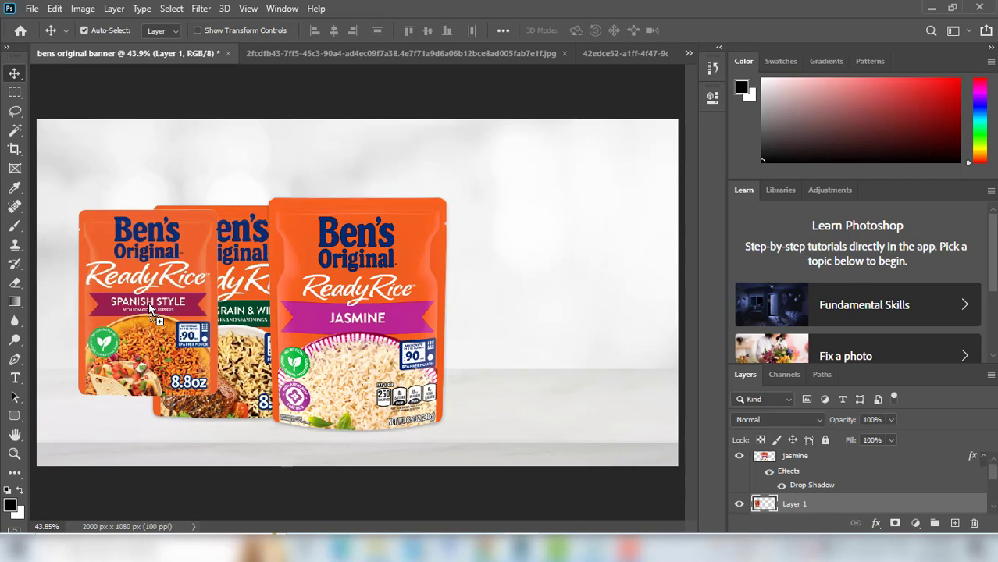
{"action": "scroll", "coordinate": [859, 498], "scroll_direction": "down", "scroll_amount": 2}
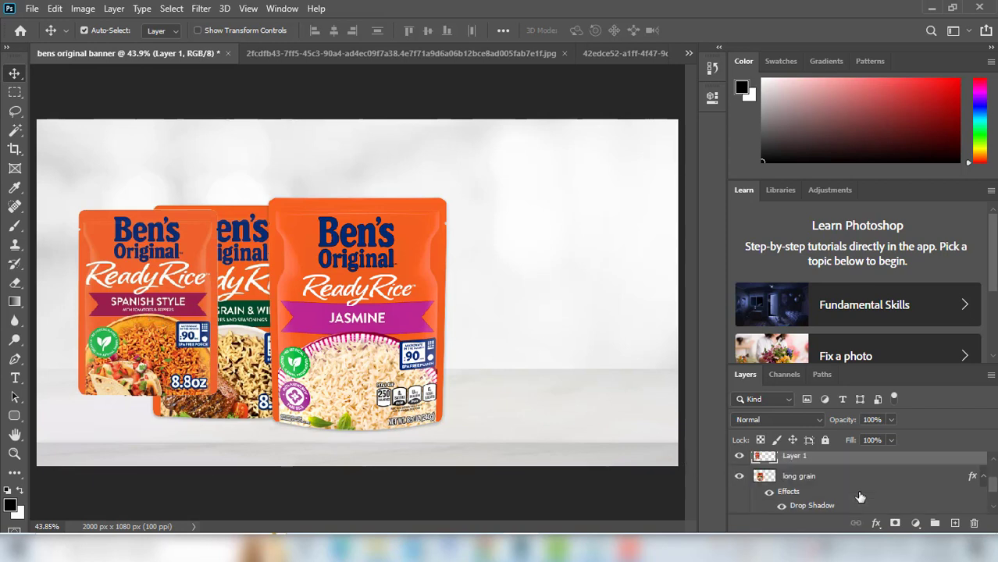
{"action": "mouse_move", "coordinate": [842, 467]}
{"action": "left_mouse_down"}
{"action": "mouse_move", "coordinate": [838, 519]}
{"action": "mouse_move", "coordinate": [831, 464]}
{"action": "left_mouse_up"}
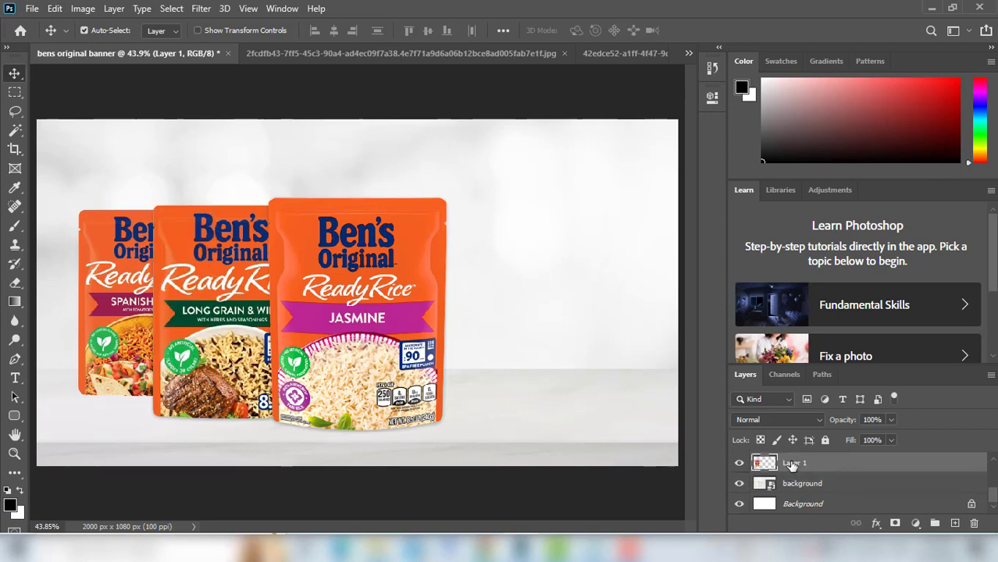
Rename the Spanish Style pouch layer as "spanish"
{"action": "double_click", "coordinate": [795, 462]}
{"action": "type", "text": "l"}
{"action": "type", "text": "pa"}
{"action": "type", "text": "nish"}
{"action": "key", "text": "Return"}
Copy the long grain layer's drop shadow to the spanish layer and set it to 25% opacity, 3 px distance and 8 px size
{"action": "scroll", "coordinate": [839, 466], "scroll_direction": "up", "scroll_amount": 2}
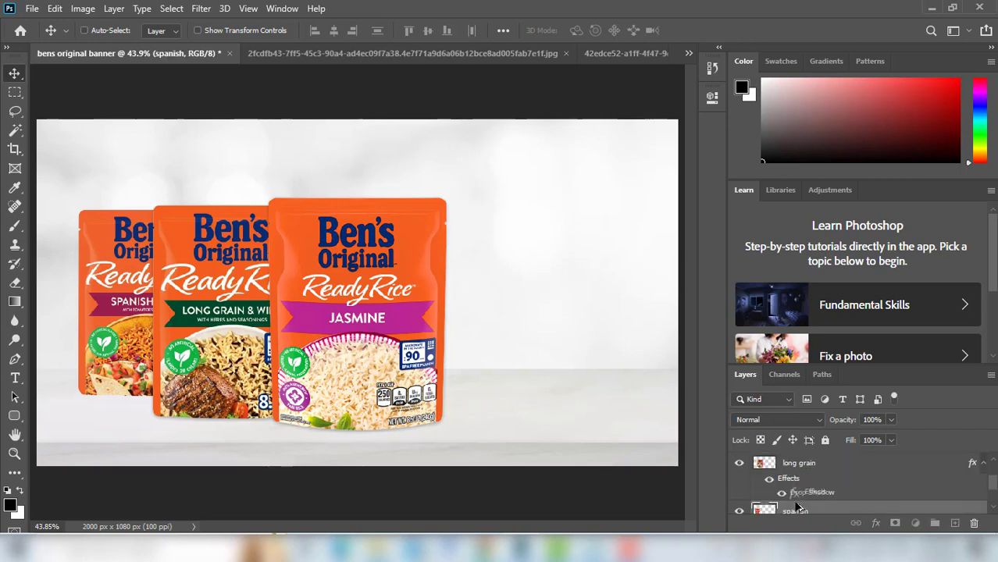
{"action": "scroll", "coordinate": [797, 500], "scroll_direction": "down", "scroll_amount": 2}
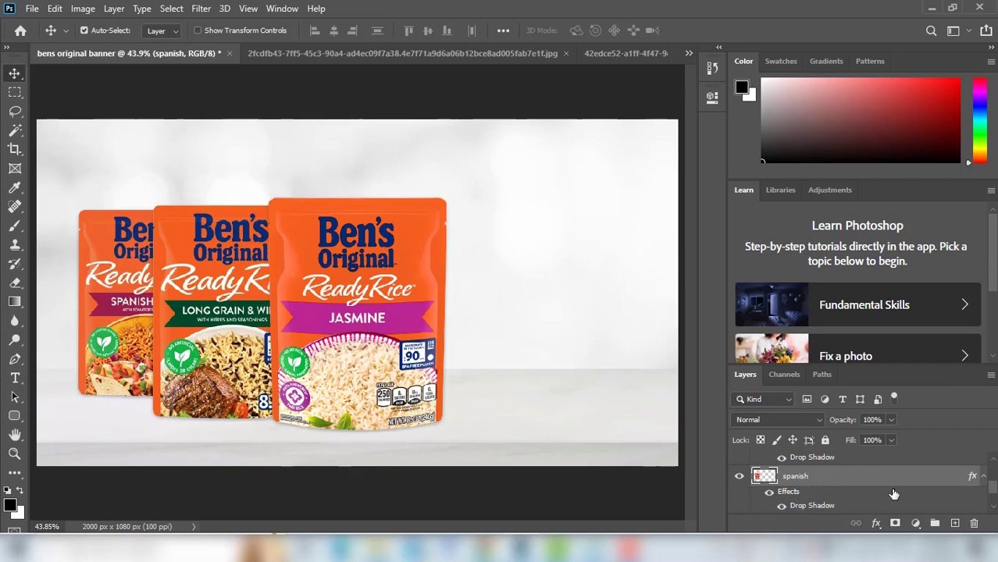
{"action": "double_click", "coordinate": [788, 492]}
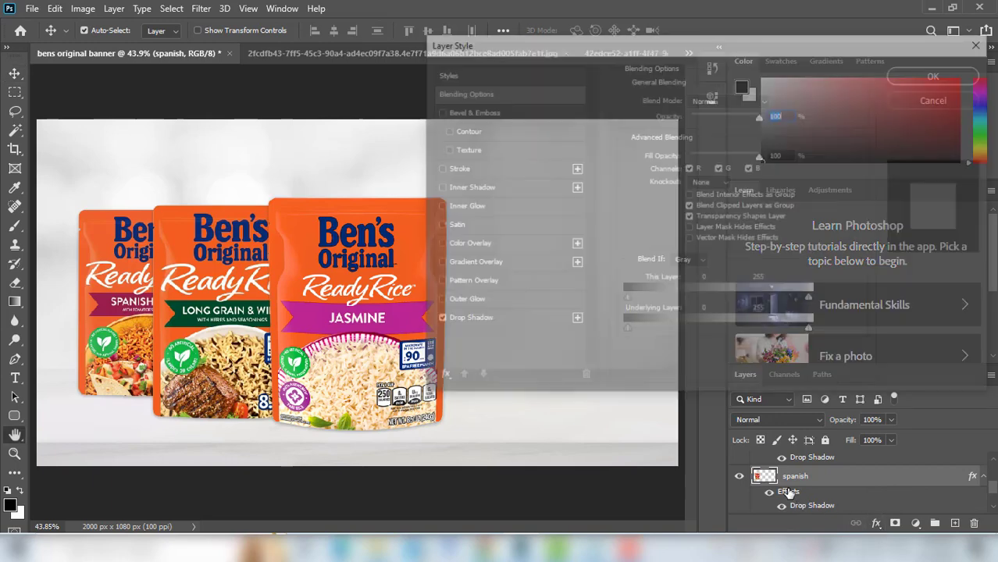
{"action": "left_click", "coordinate": [478, 321]}
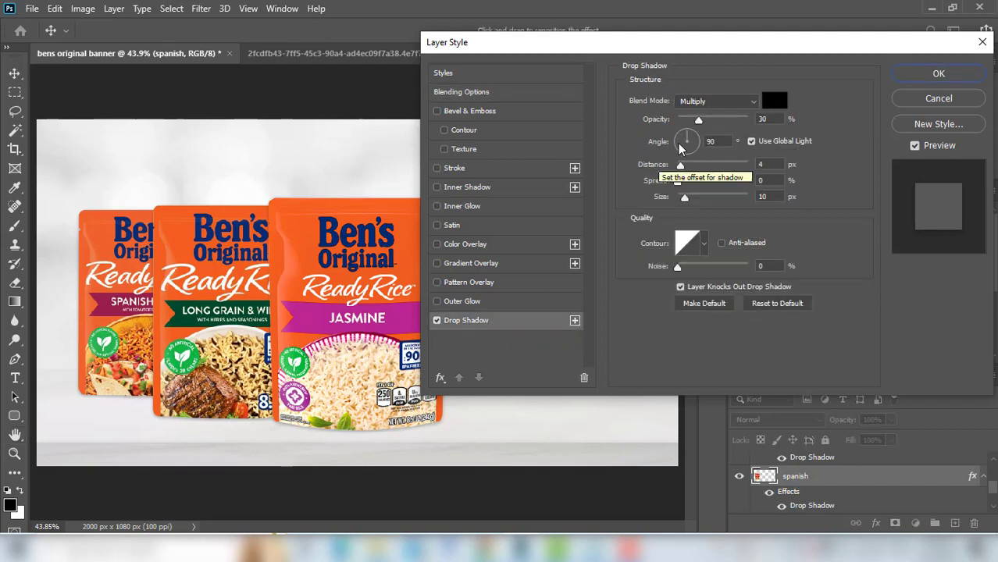
{"action": "left_click", "coordinate": [740, 115]}
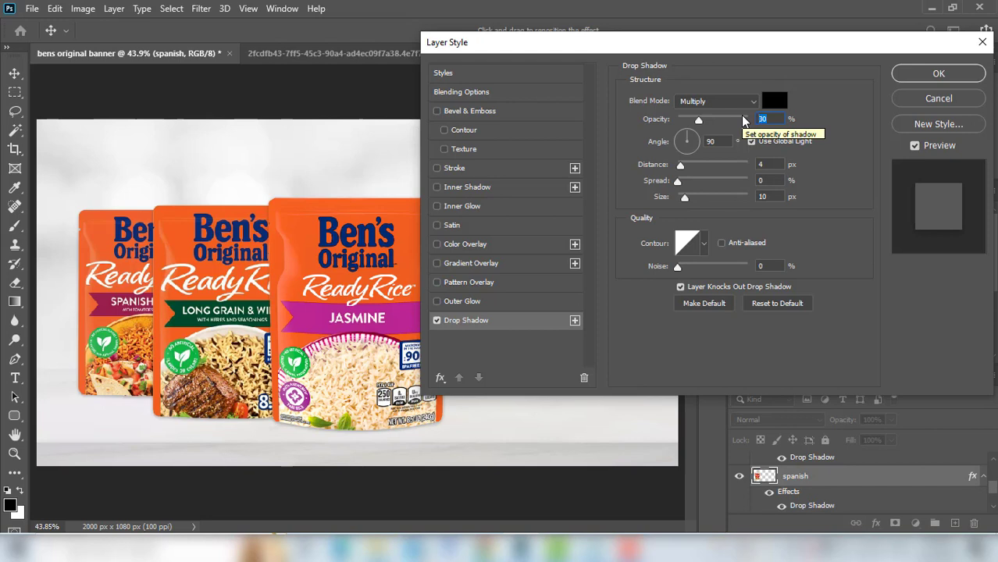
{"action": "type", "text": "25"}
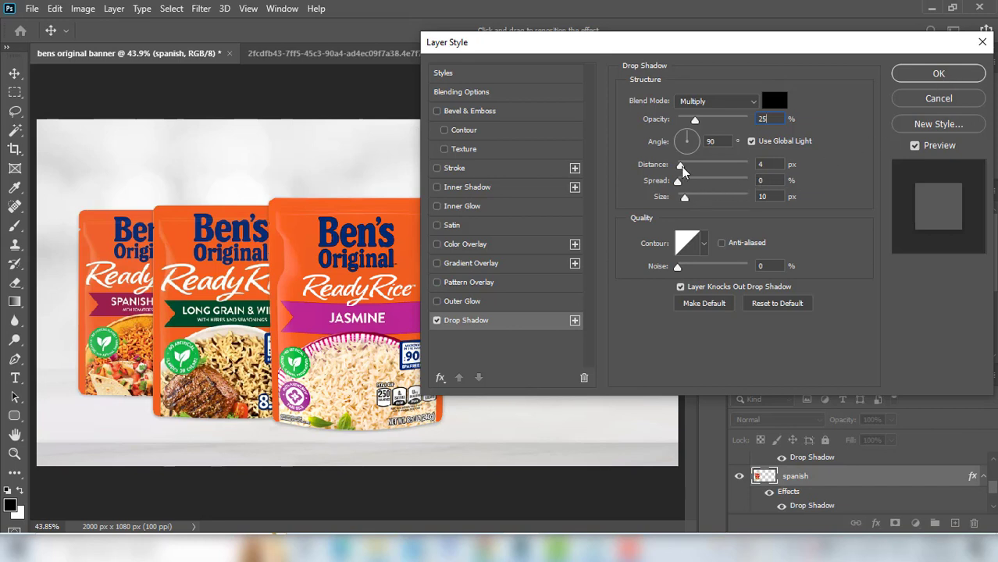
{"action": "double_click", "coordinate": [764, 164]}
{"action": "type", "text": "3"}
{"action": "key", "text": "Tab"}
{"action": "key", "text": "Tab"}
{"action": "type", "text": "8"}
{"action": "left_click", "coordinate": [929, 73]}
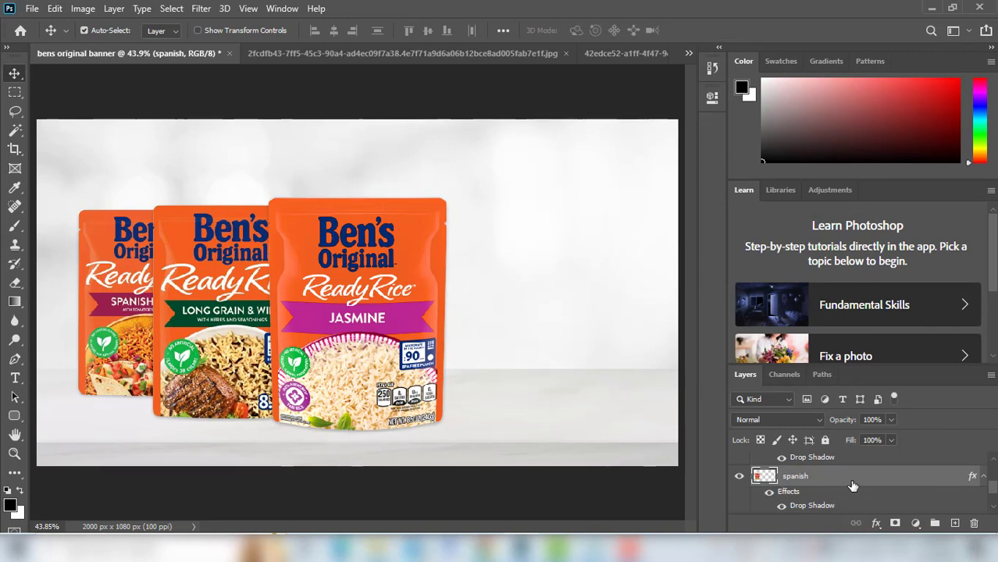
Scale the Spanish Style pouch proportionally to about 107%, extending it downward on the tabletop
{"action": "key", "text": "ctrl+t"}
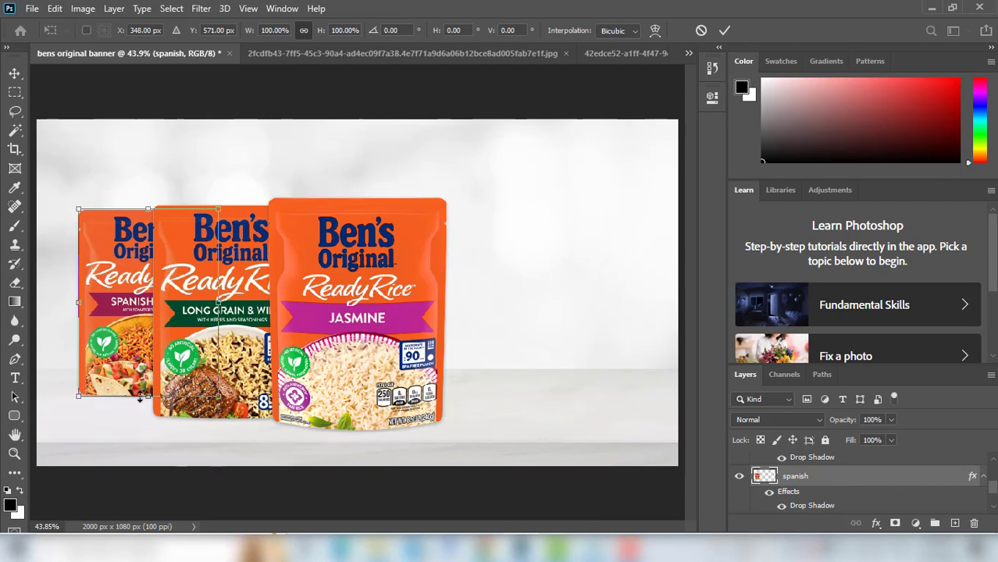
{"action": "left_click_drag", "start_coordinate": [148, 396], "coordinate": [147, 409]}
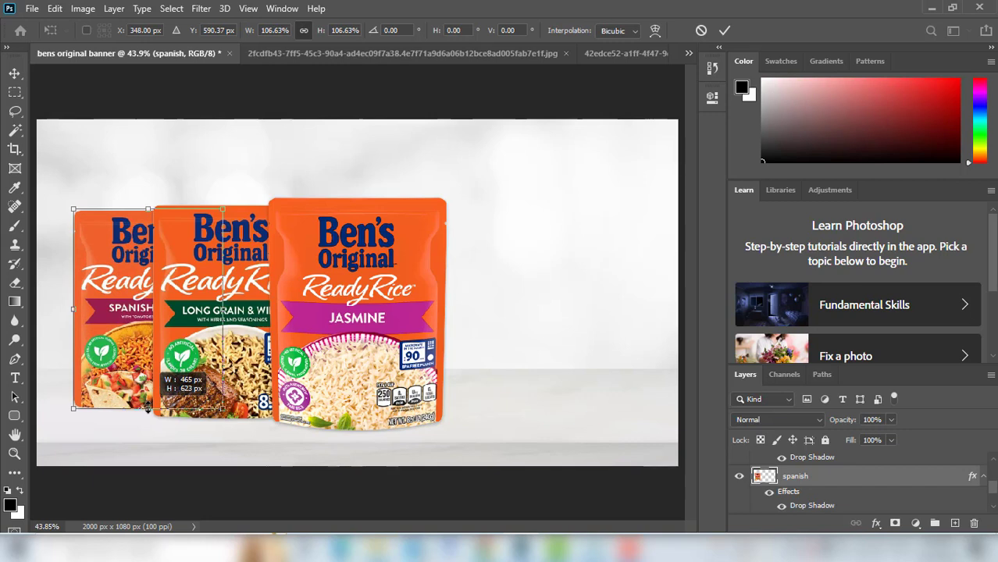
{"action": "left_click_drag", "start_coordinate": [147, 408], "coordinate": [148, 411]}
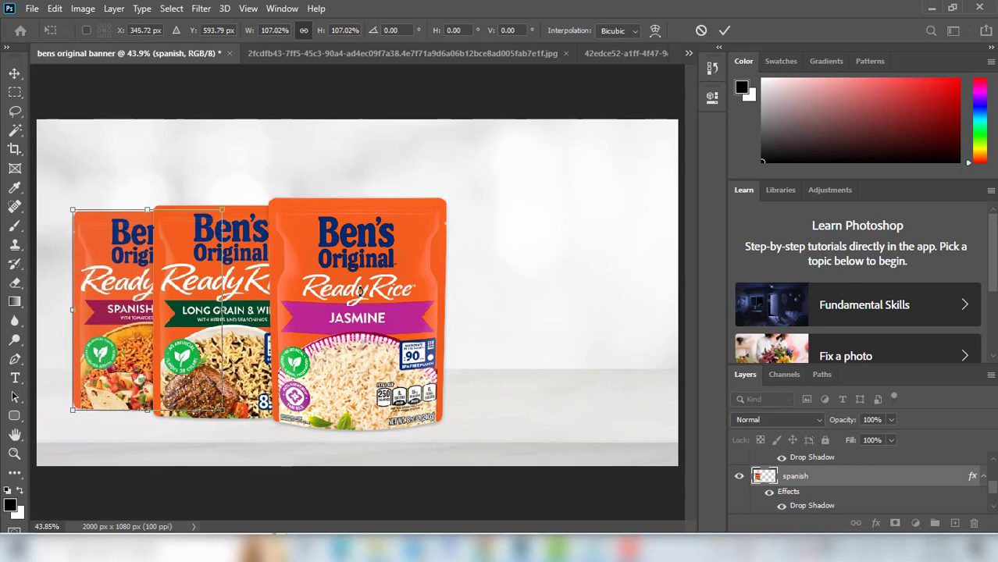
Move the Spanish Style pouch left to the banner's edge, at an X position of about 229 px, and apply the transform
{"action": "left_click_drag", "start_coordinate": [148, 312], "coordinate": [130, 313]}
{"action": "key", "text": "shift+Left"}
{"action": "key", "text": "shift+Left"}
{"action": "key", "text": "shift+Left"}
{"action": "key", "text": "shift+Left"}
{"action": "key", "text": "shift+Left"}
{"action": "key", "text": "shift+Left"}
{"action": "key", "text": "shift+Left"}
{"action": "key", "text": "shift+Left"}
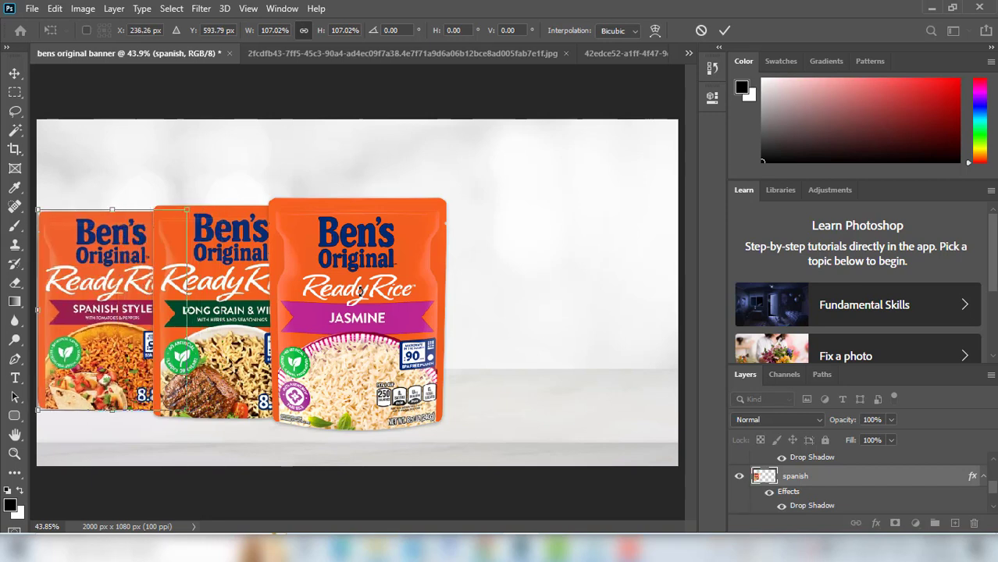
{"action": "key", "text": "Left"}
{"action": "key", "text": "Left"}
{"action": "key", "text": "Left"}
{"action": "key", "text": "Left"}
{"action": "key", "text": "Left"}
{"action": "key", "text": "Left"}
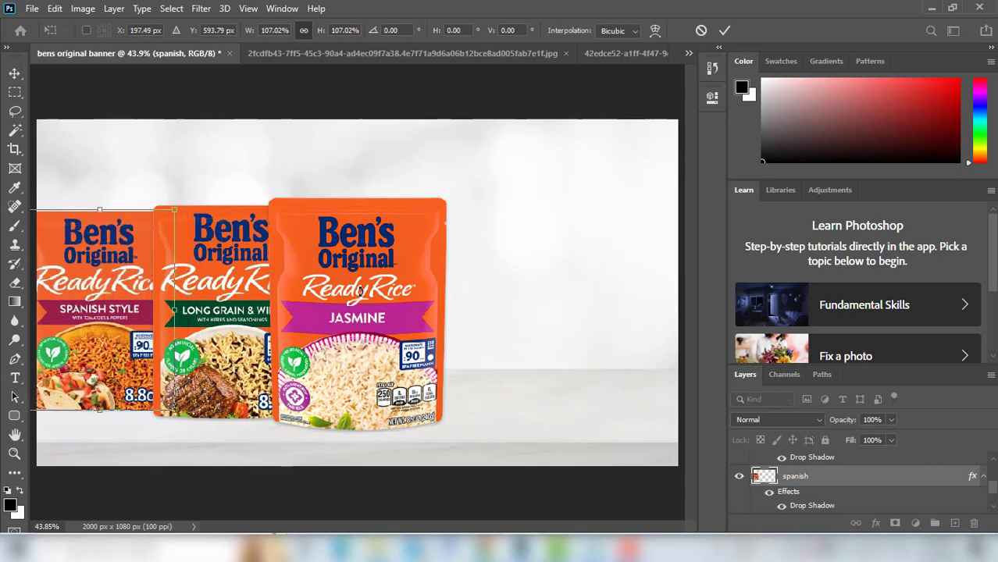
{"action": "key", "text": "Right"}
{"action": "key", "text": "Right"}
{"action": "key", "text": "Right"}
{"action": "key", "text": "Right"}
{"action": "key", "text": "Right"}
{"action": "key", "text": "Right"}
{"action": "key", "text": "Right"}
{"action": "key", "text": "Right"}
{"action": "key", "text": "Right"}
{"action": "key", "text": "Right"}
{"action": "key", "text": "Right"}
{"action": "key", "text": "Right"}
{"action": "key", "text": "Right"}
{"action": "key", "text": "Right"}
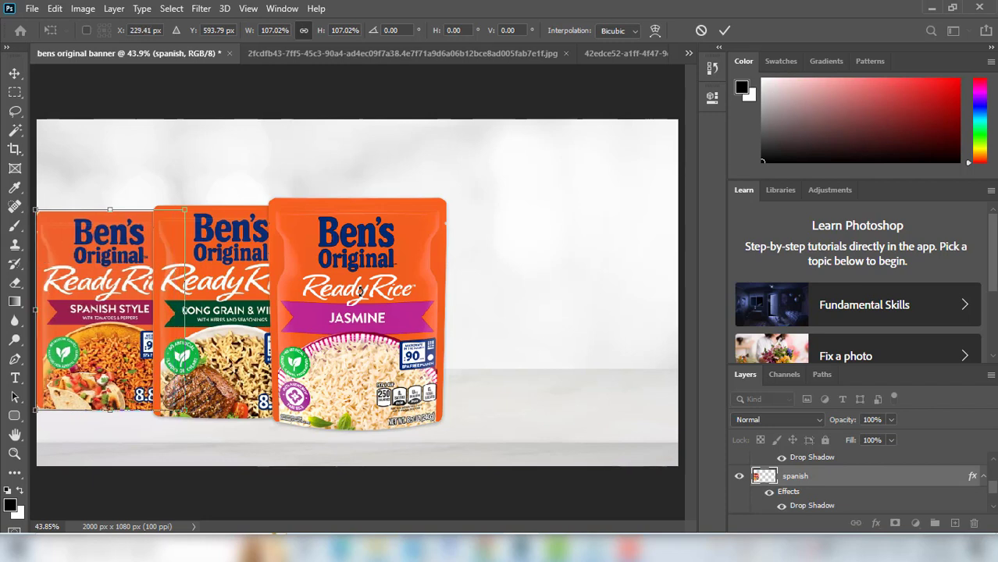
{"action": "key", "text": "Return"}
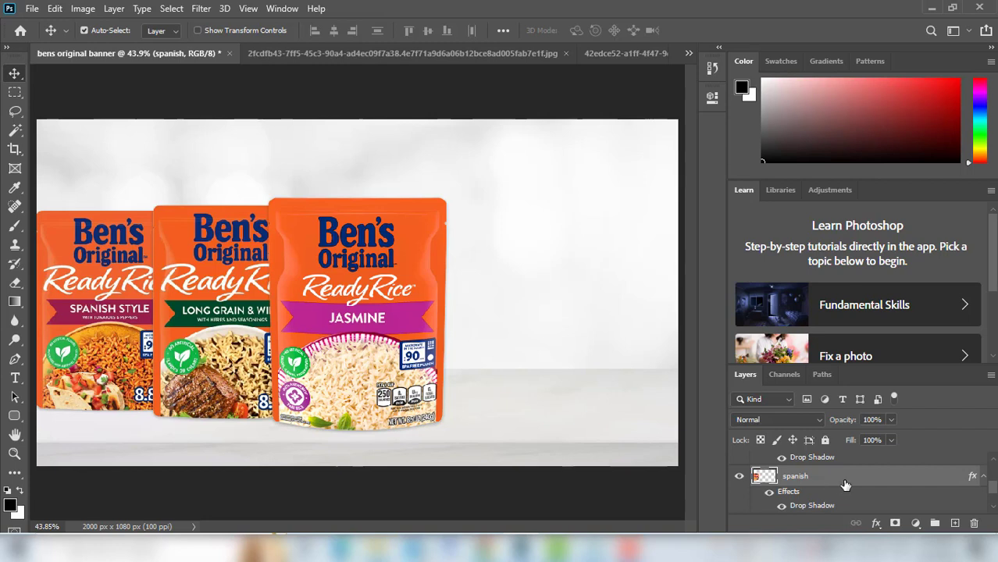
Shift the Long Grain & Wild pouch left so more of its front shows beside the Jasmine pouch
{"action": "scroll", "coordinate": [824, 489], "scroll_direction": "up", "scroll_amount": 2}
{"action": "left_click", "coordinate": [819, 513]}
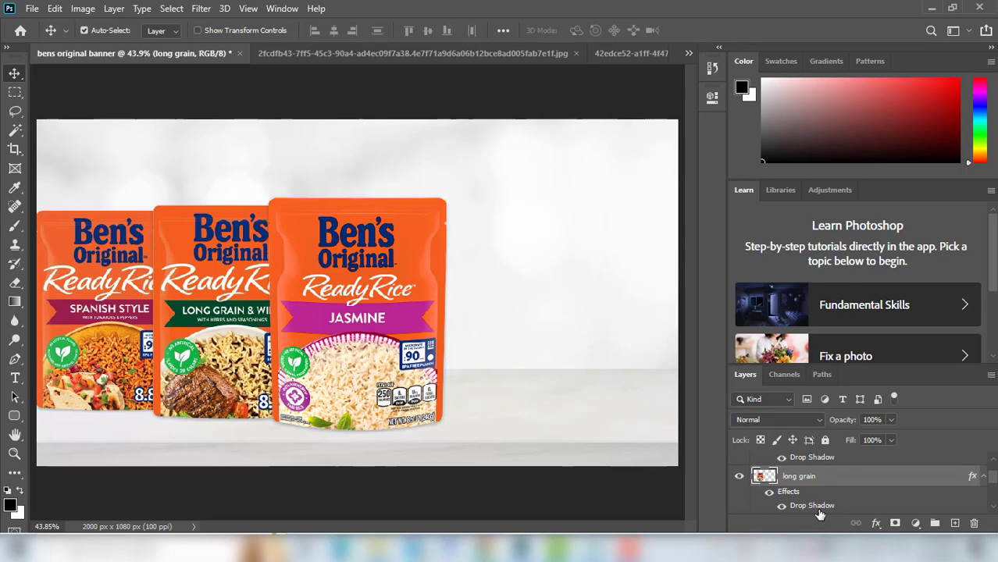
{"action": "key", "text": "shift+Left"}
{"action": "key", "text": "shift+Left"}
{"action": "key", "text": "shift+Left"}
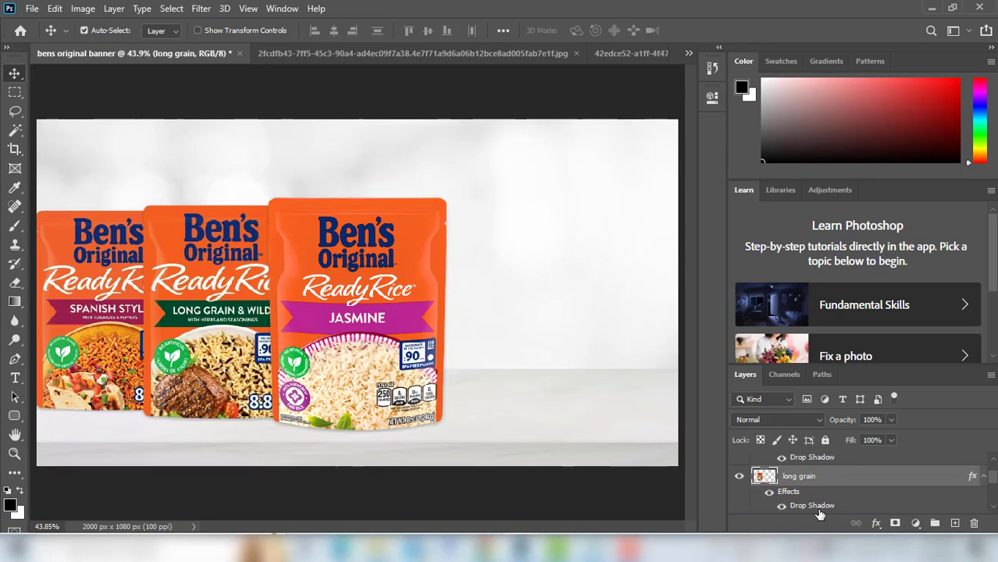
{"action": "key", "text": "shift+Left"}
{"action": "key", "text": "shift+Left"}
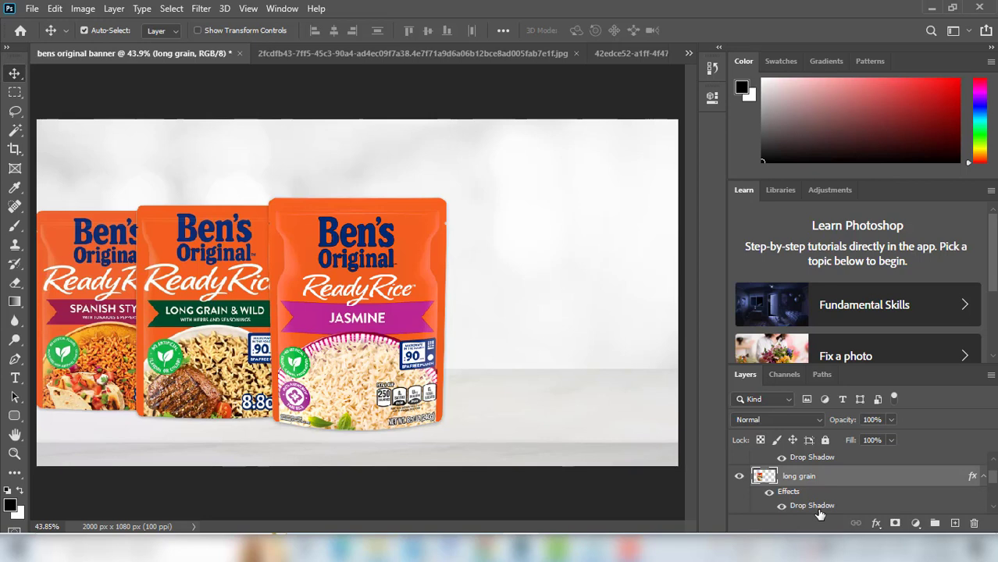
{"action": "key", "text": "Right"}
{"action": "key", "text": "Right"}
{"action": "key", "text": "Right"}
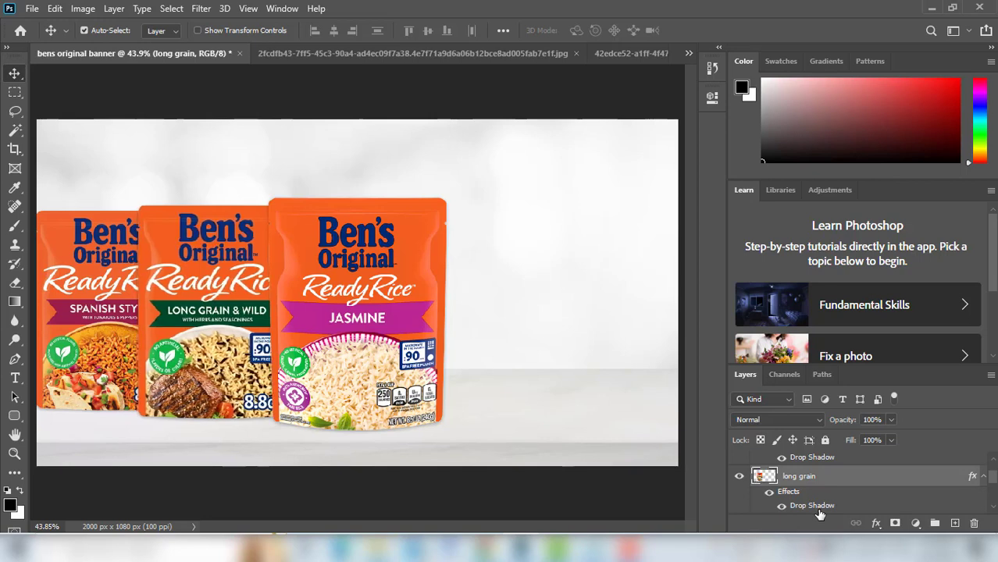
Shift the Spanish Style pouch further left, partly past the canvas edge, so its flavor name clears the Long Grain & Wild pouch
{"action": "scroll", "coordinate": [826, 506], "scroll_direction": "down", "scroll_amount": 2}
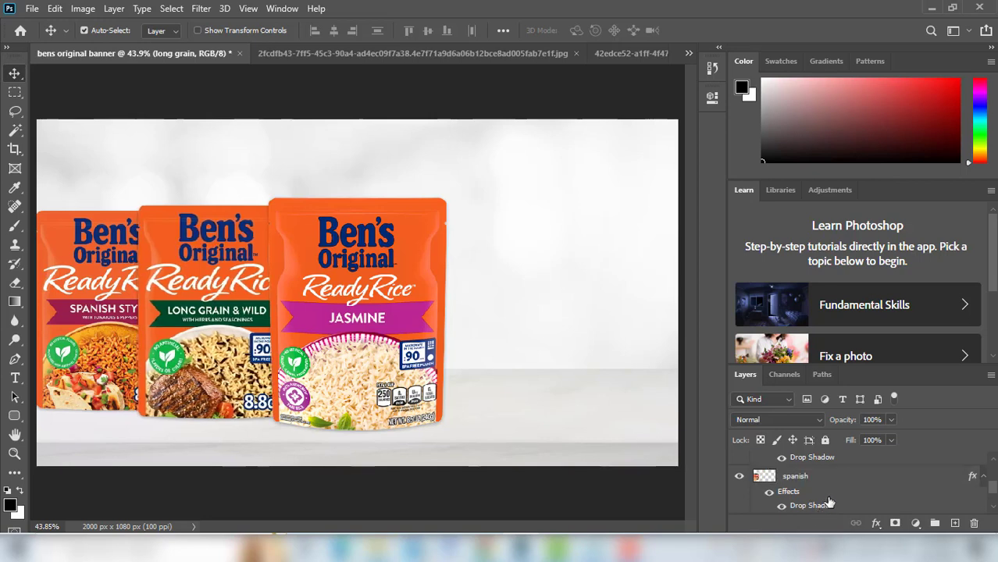
{"action": "left_click", "coordinate": [835, 480]}
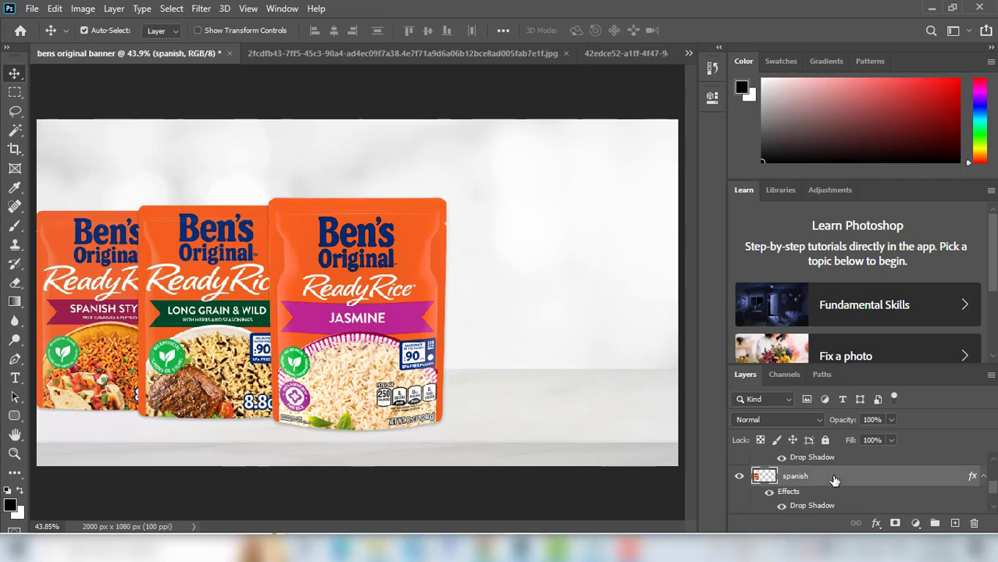
{"action": "key", "text": "shift+Left"}
{"action": "key", "text": "shift+Left"}
{"action": "key", "text": "shift+Left"}
{"action": "key", "text": "shift+Left"}
{"action": "key", "text": "shift+Left"}
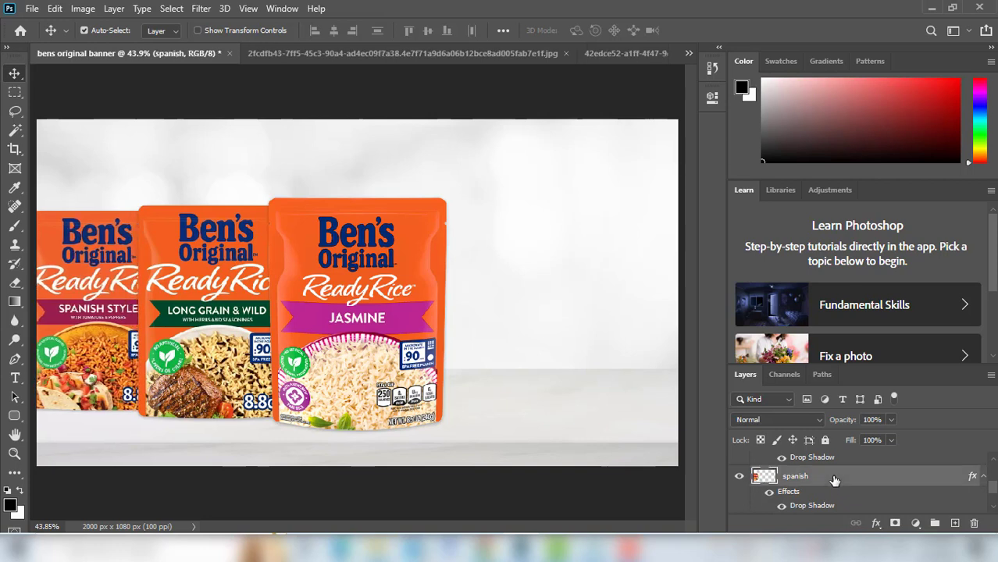
{"action": "key", "text": "shift+Left"}
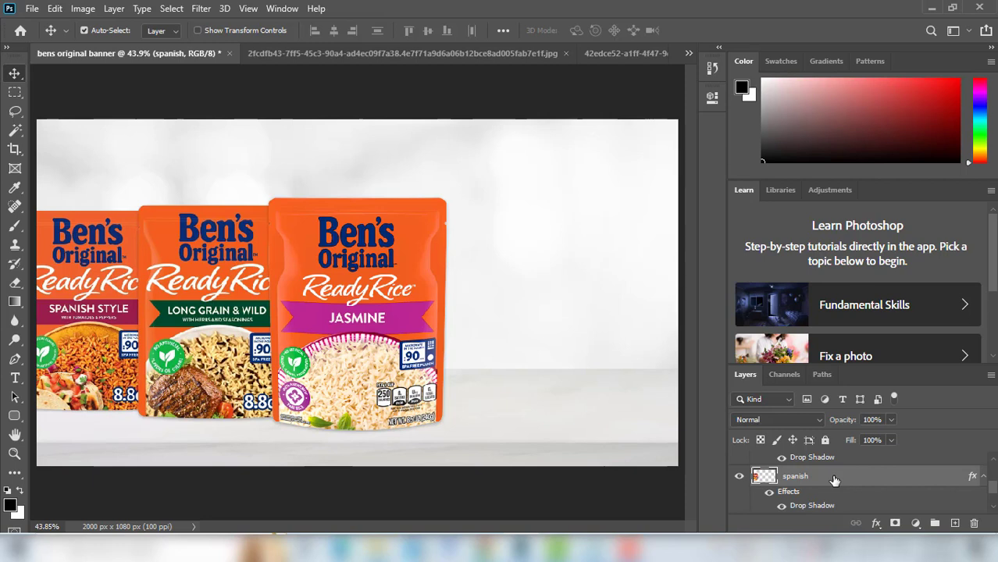
{"action": "key", "text": "Right"}
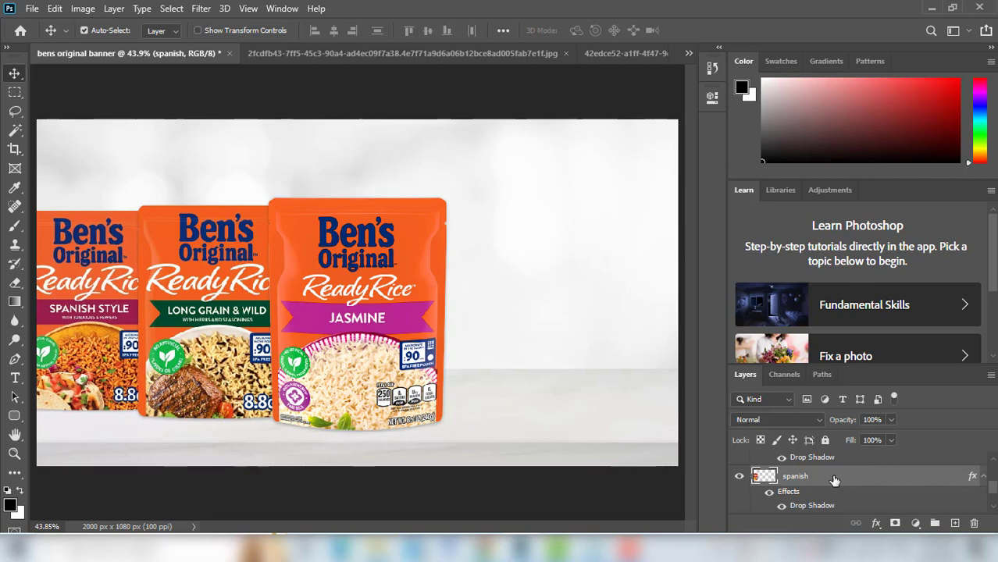
{"action": "scroll", "coordinate": [834, 480], "scroll_direction": "up", "scroll_amount": 3}
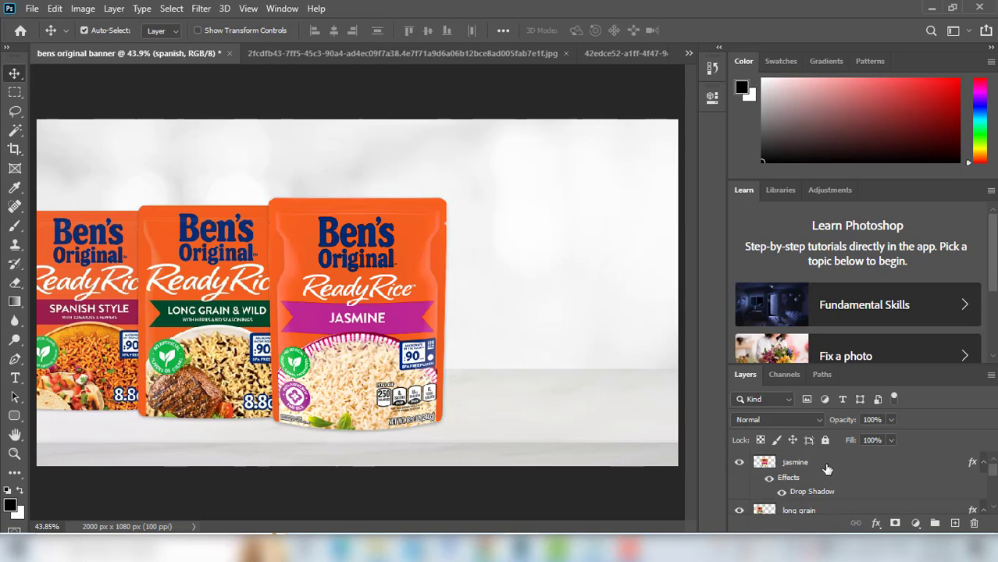
Scale the Jasmine, Long Grain & Wild and Spanish Style pouches down together proportionally, move them lower on the tabletop, and apply the transform
{"action": "left_click", "coordinate": [828, 469]}
{"action": "scroll", "coordinate": [828, 469], "scroll_direction": "down", "scroll_amount": 1}
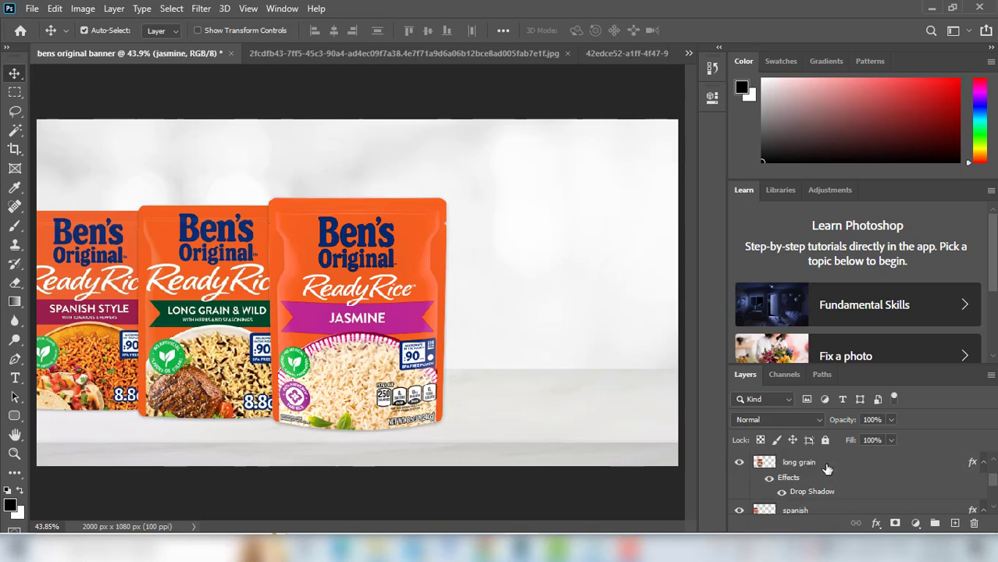
{"action": "scroll", "coordinate": [828, 468], "scroll_direction": "down", "scroll_amount": 2}
{"action": "scroll", "coordinate": [827, 480], "scroll_direction": "up", "scroll_amount": 1}
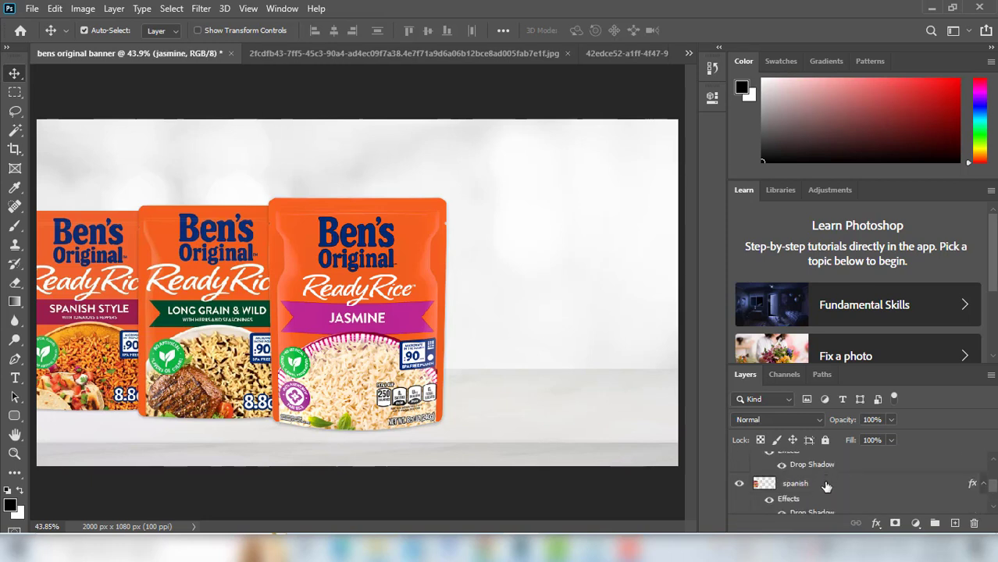
{"action": "left_click", "coordinate": [827, 484]}
{"action": "key", "text": "ctrl+t"}
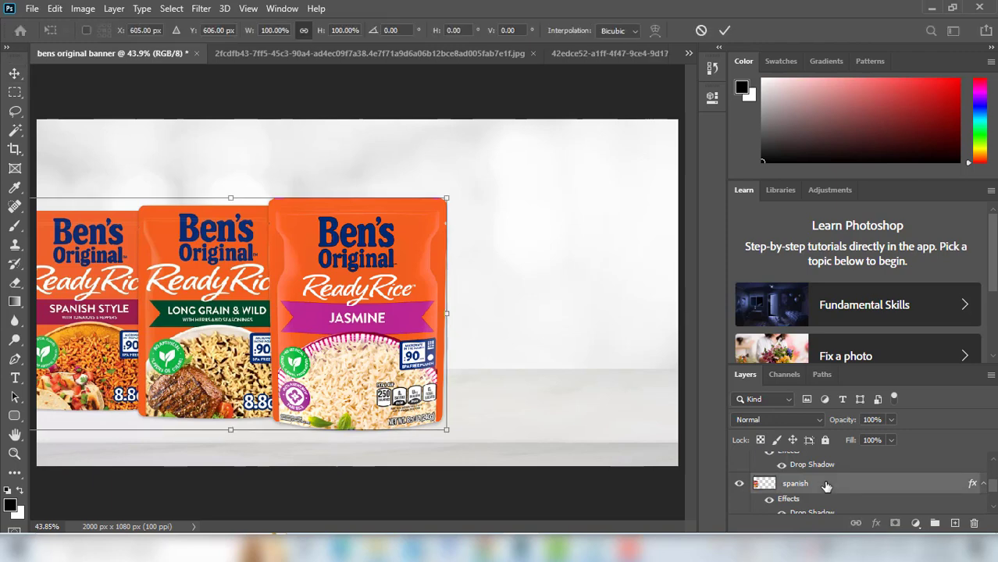
{"action": "left_click_drag", "start_coordinate": [230, 429], "coordinate": [234, 400]}
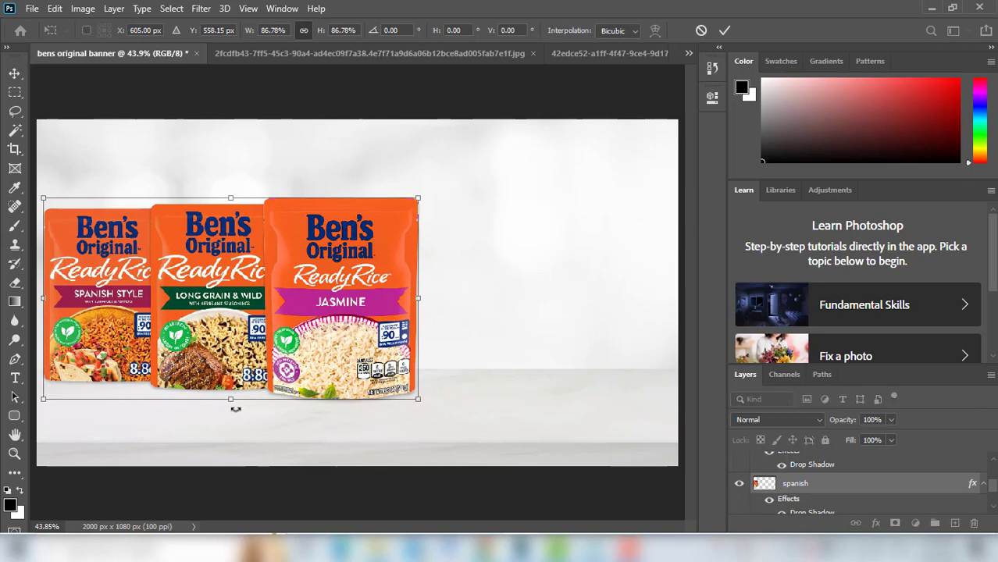
{"action": "left_click_drag", "start_coordinate": [232, 401], "coordinate": [231, 394]}
{"action": "left_click_drag", "start_coordinate": [298, 345], "coordinate": [341, 363]}
{"action": "left_click", "coordinate": [725, 29]}
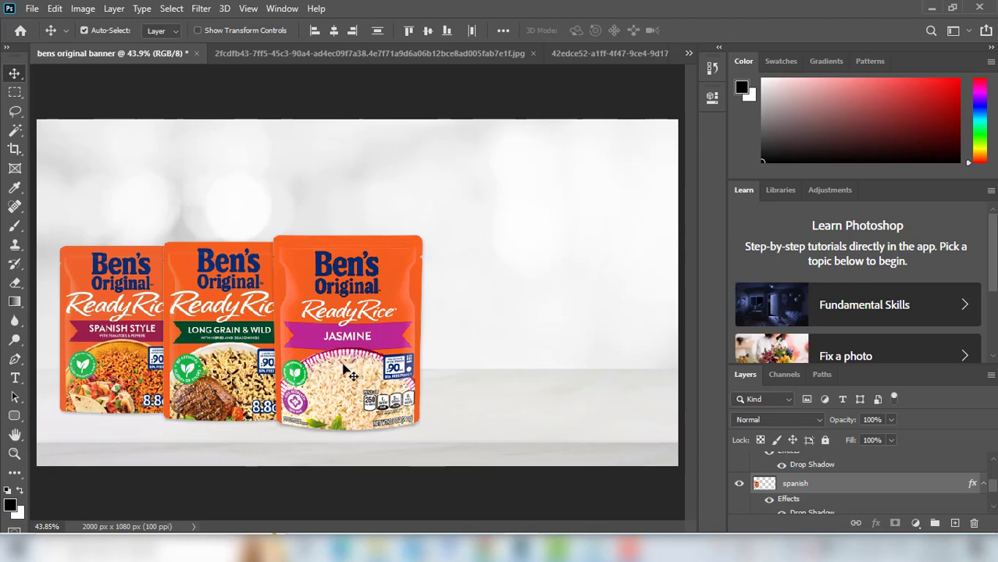
Reposition the three pouches together slightly higher and to the right on the tabletop, and select the background layer
{"action": "left_click_drag", "start_coordinate": [347, 370], "coordinate": [347, 353]}
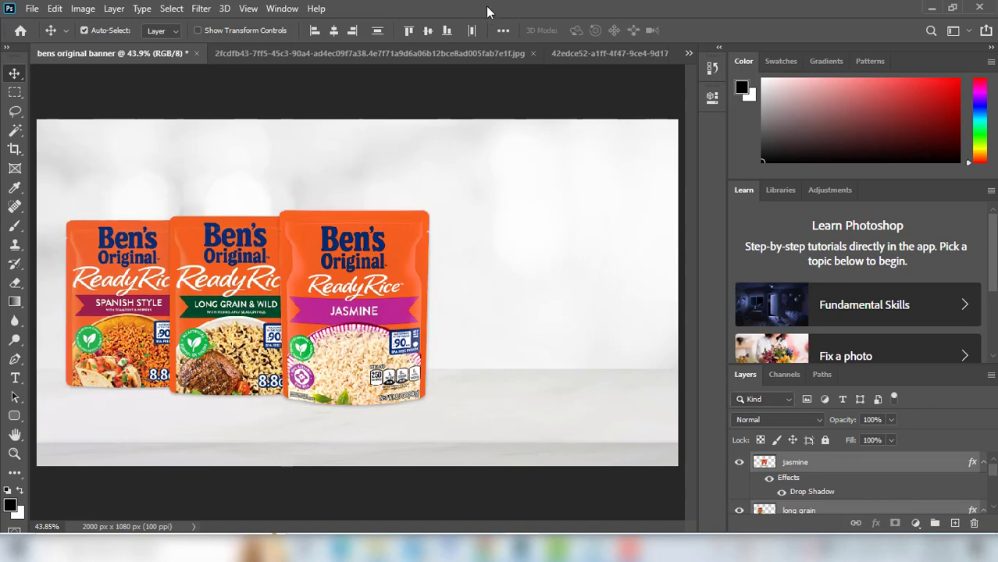
{"action": "key", "text": "shift+Down"}
{"action": "key", "text": "shift+Down"}
{"action": "key", "text": "shift+Down"}
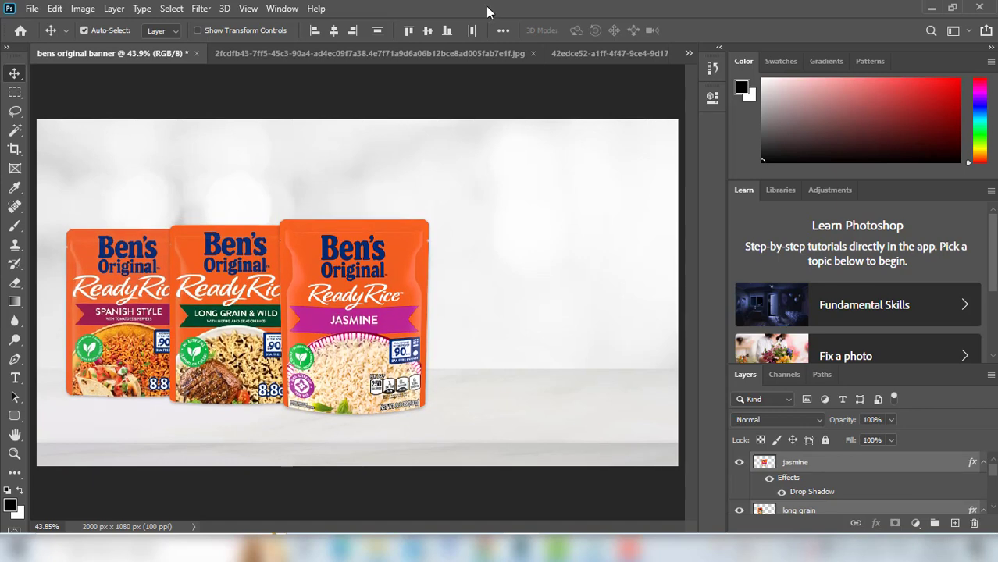
{"action": "key", "text": "Down"}
{"action": "key", "text": "Down"}
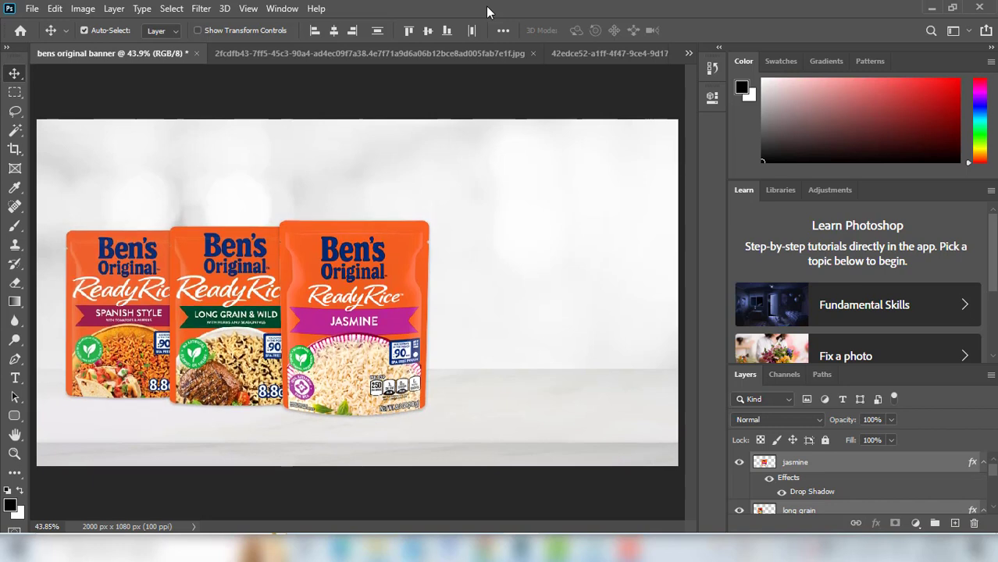
{"action": "left_click", "coordinate": [489, 228]}
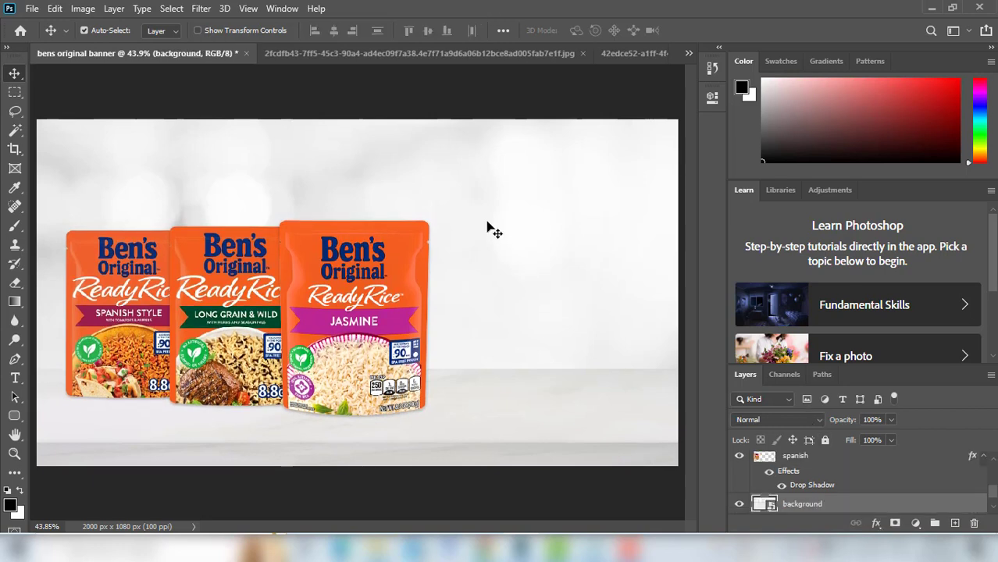
Close the Spanish Style source image without saving its changes
{"action": "left_click", "coordinate": [379, 53]}
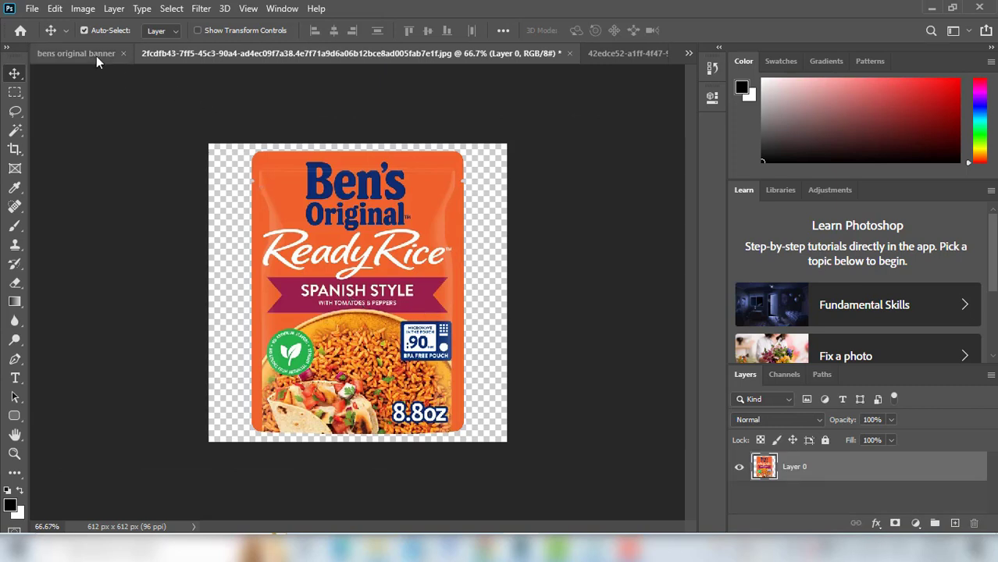
{"action": "left_click", "coordinate": [570, 53]}
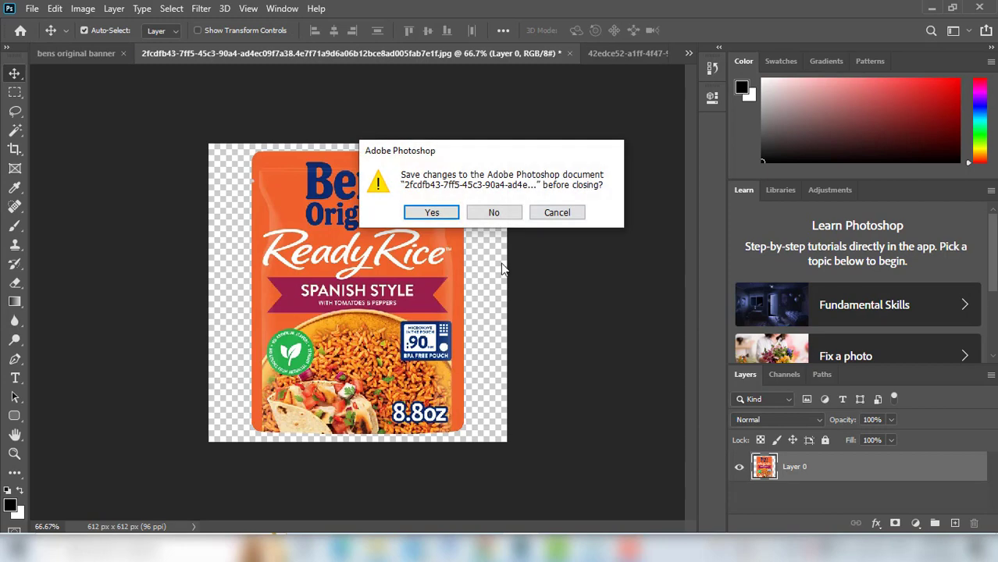
{"action": "left_click", "coordinate": [495, 213]}
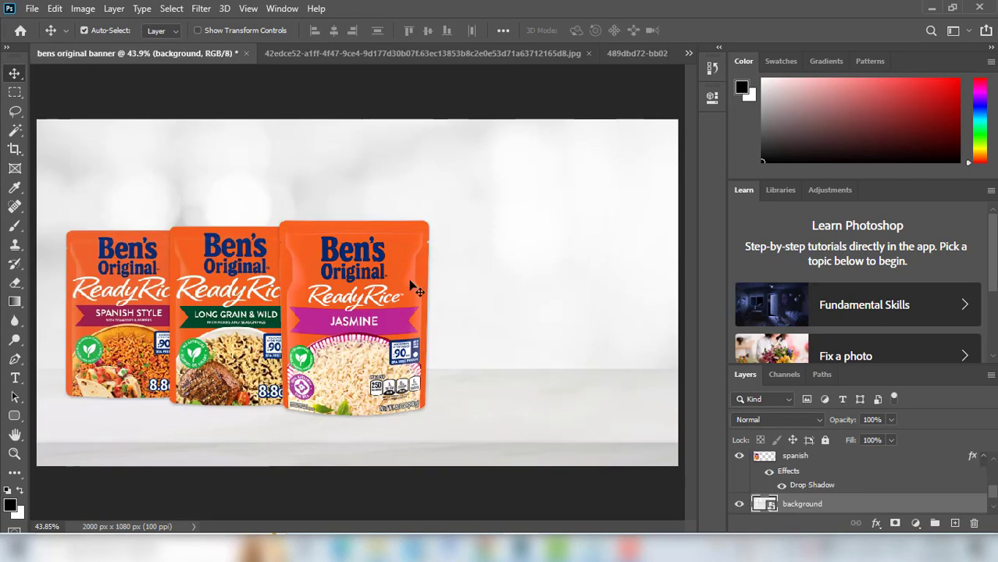
In the Fried Rice source image, unlock the background layer, remove the white area around the pouch with the Magic Wand, and deselect
{"action": "left_click", "coordinate": [409, 52]}
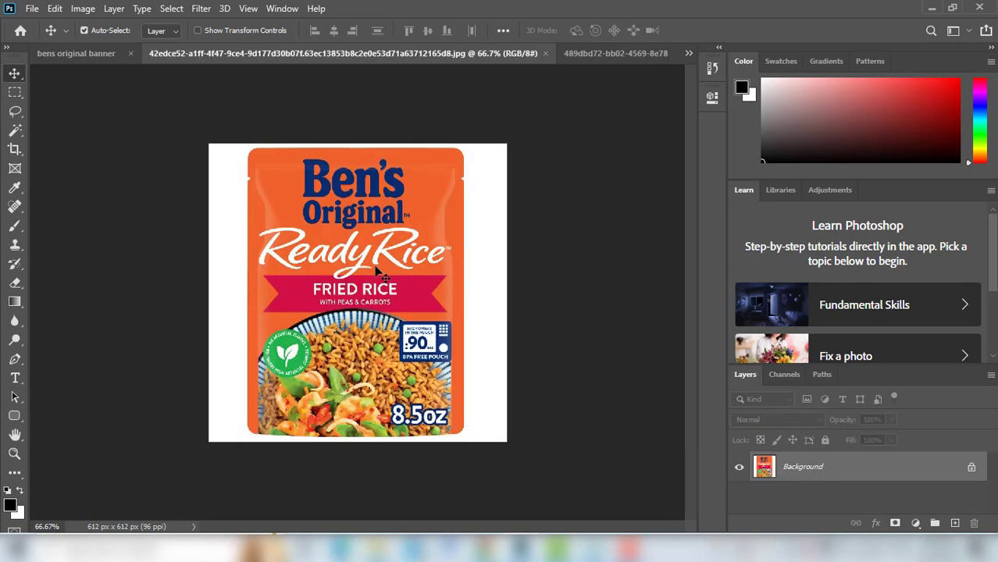
{"action": "left_click", "coordinate": [15, 129]}
{"action": "left_click", "coordinate": [242, 212]}
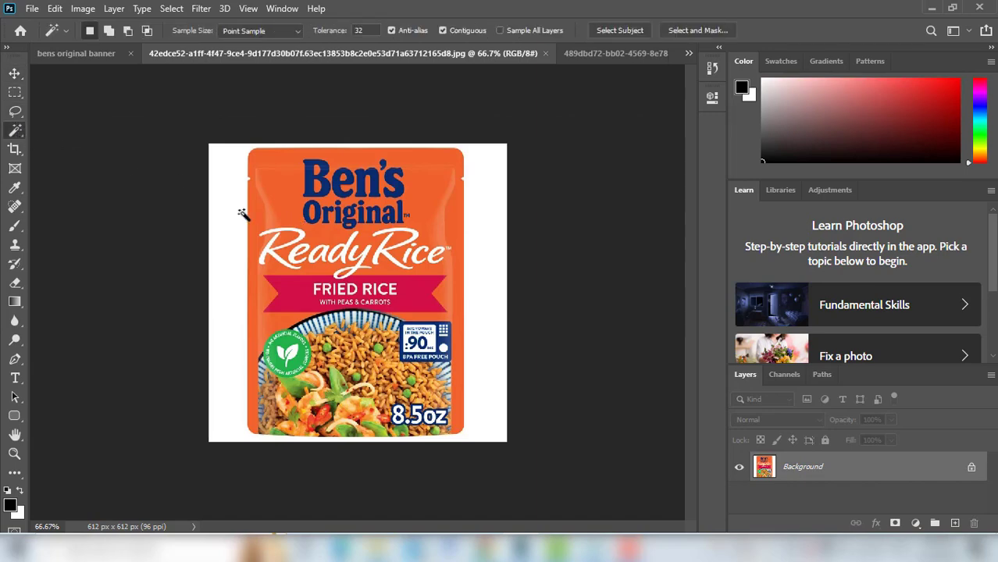
{"action": "left_click", "coordinate": [972, 467]}
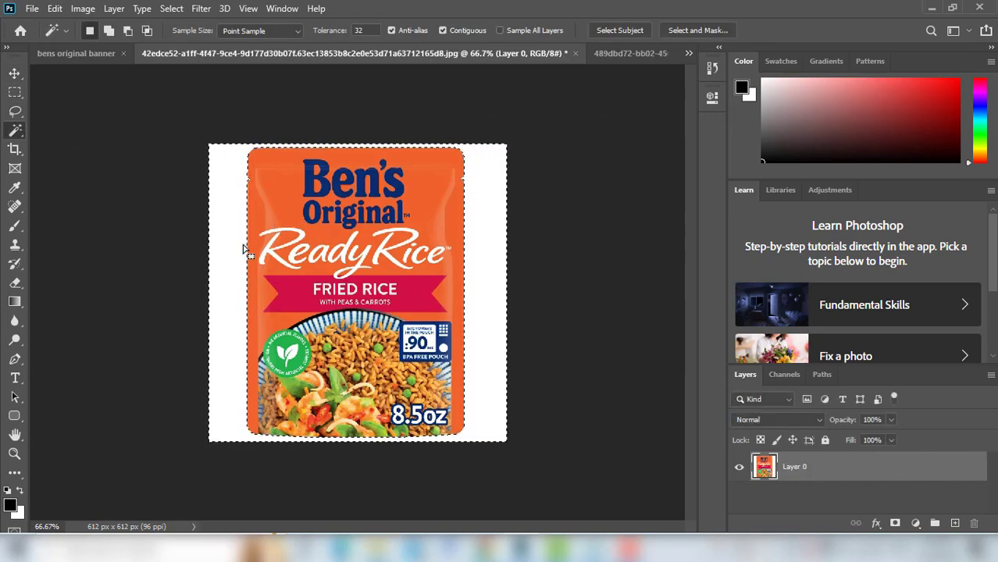
{"action": "key", "text": "Delete"}
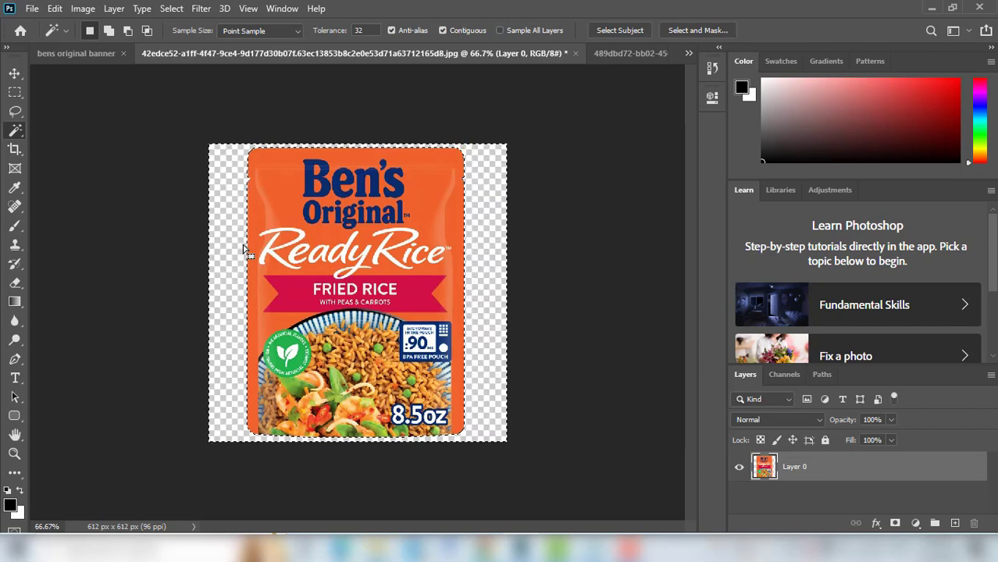
{"action": "key", "text": "ctrl+d"}
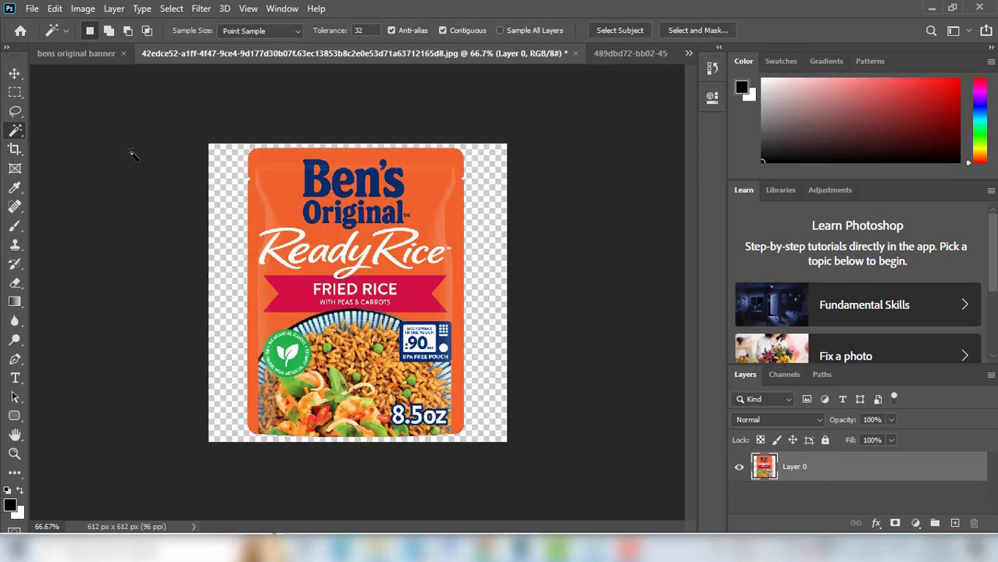
Bring the cut-out Fried Rice pouch into the bens original banner document and place it against the Jasmine pouch's right edge
{"action": "left_click", "coordinate": [14, 73]}
{"action": "left_click_drag", "start_coordinate": [324, 205], "coordinate": [109, 64]}
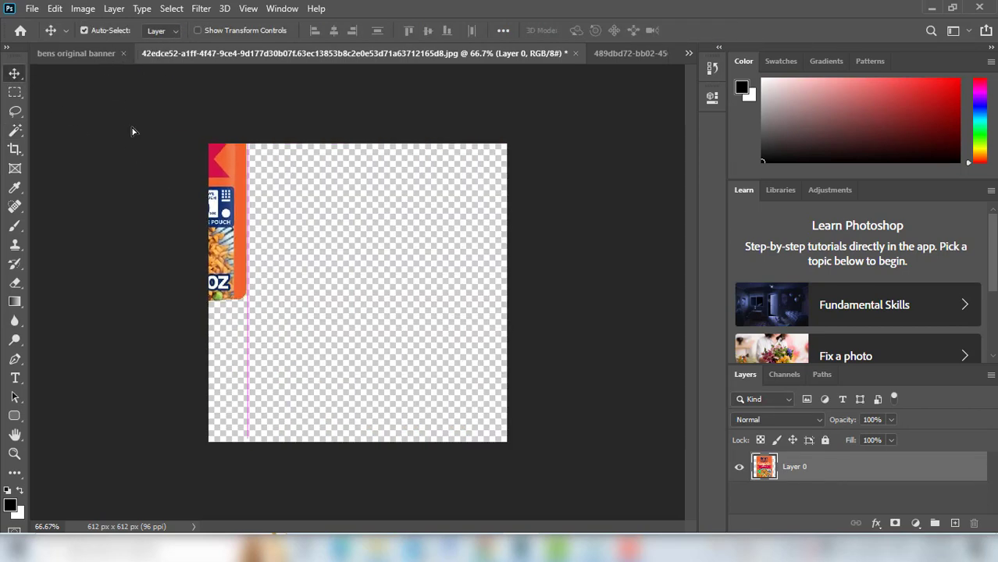
{"action": "left_click_drag", "start_coordinate": [133, 131], "coordinate": [525, 307]}
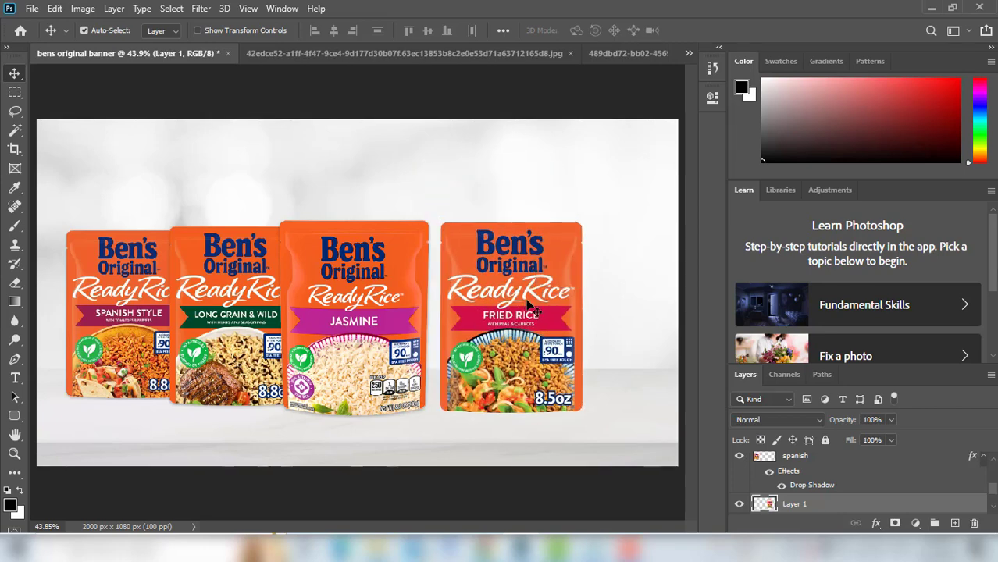
{"action": "key", "text": "ctrl"}
{"action": "scroll", "coordinate": [879, 492], "scroll_direction": "down", "scroll_amount": 2}
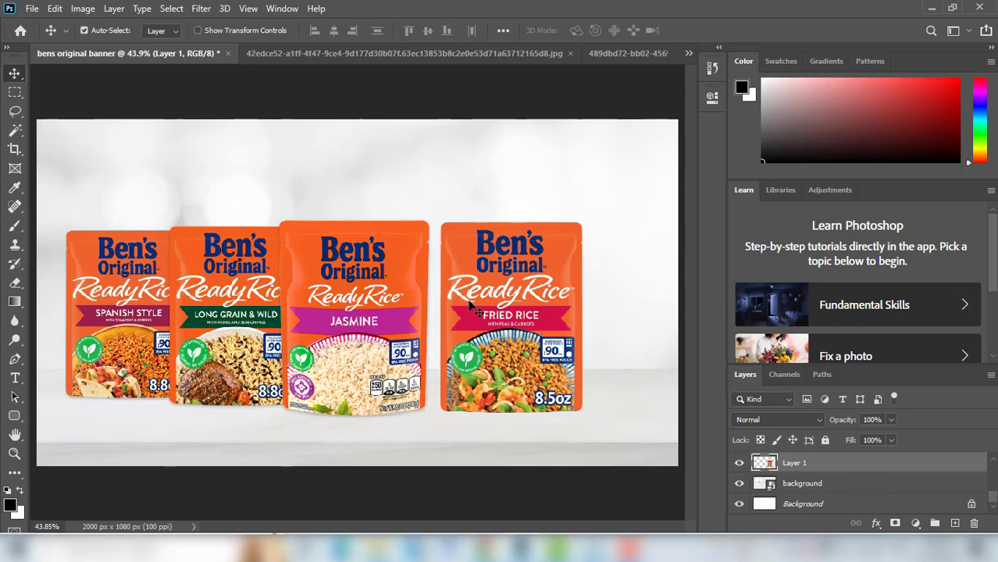
{"action": "left_click_drag", "start_coordinate": [539, 314], "coordinate": [529, 319]}
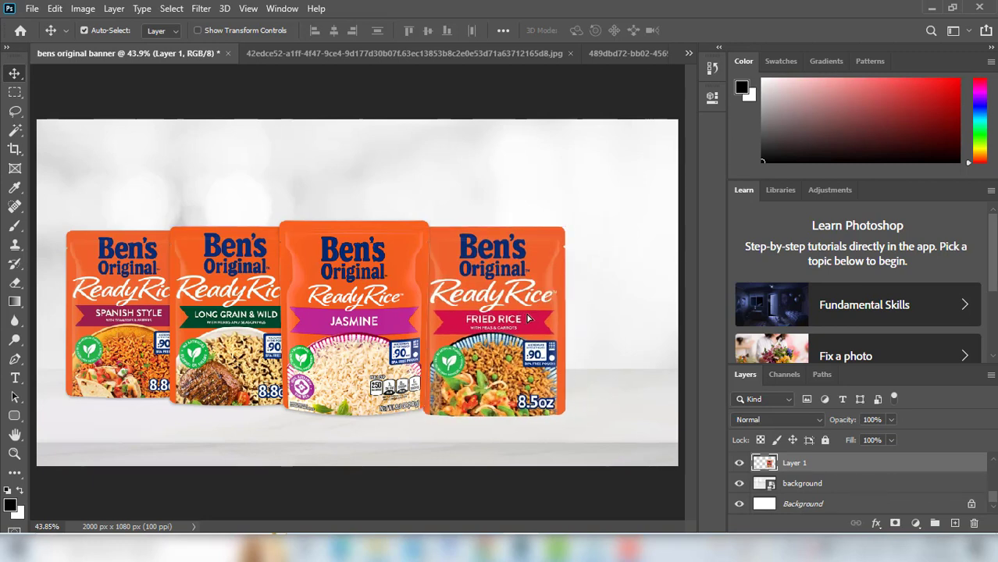
Scale the Fried Rice pouch proportionally to about 94%, keeping its top edge in place, and apply the transform
{"action": "key", "text": "ctrl+t"}
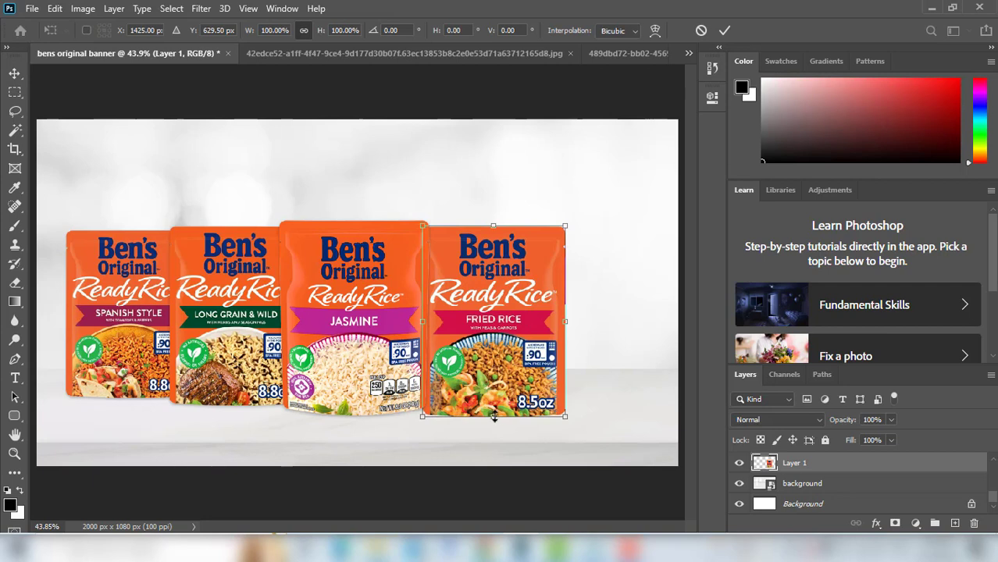
{"action": "left_click_drag", "start_coordinate": [492, 416], "coordinate": [494, 406]}
{"action": "left_click_drag", "start_coordinate": [493, 226], "coordinate": [493, 226]}
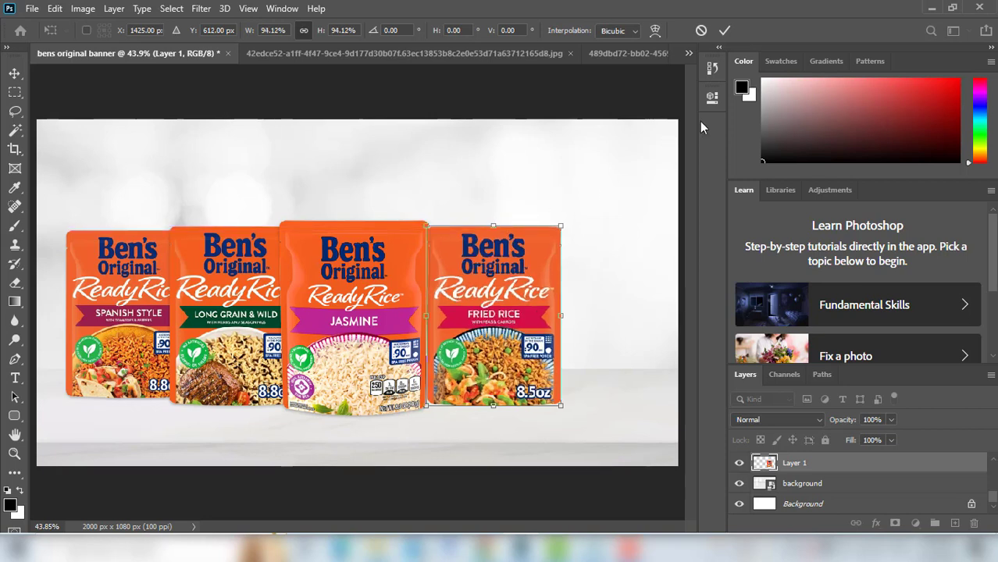
{"action": "left_click", "coordinate": [725, 30]}
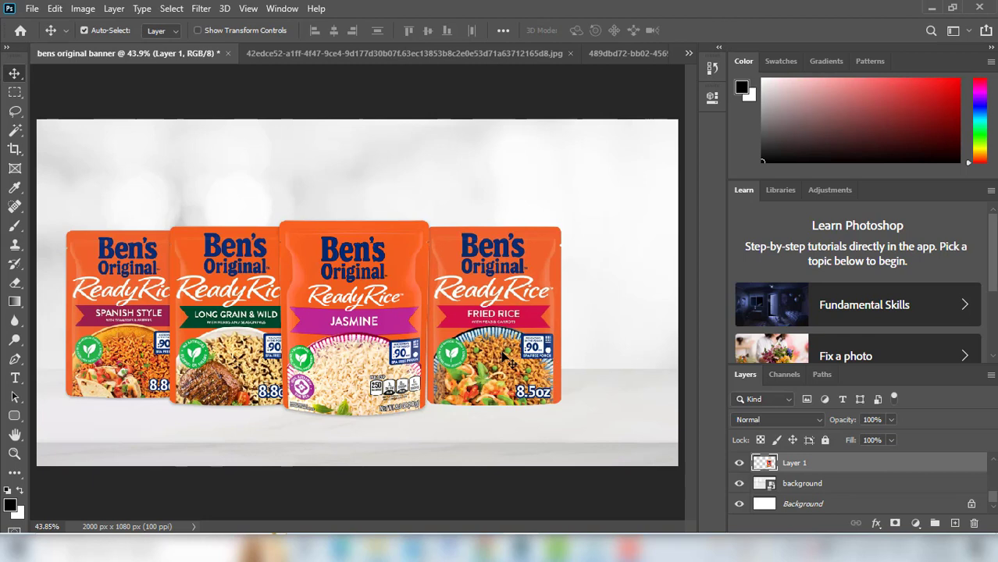
Shift the Fried Rice pouch left so it tucks partly behind the Jasmine pouch, with its flavor name still clear
{"action": "mouse_move", "coordinate": [511, 350]}
{"action": "left_mouse_down"}
{"action": "mouse_move", "coordinate": [489, 350]}
{"action": "mouse_move", "coordinate": [509, 349]}
{"action": "left_mouse_up"}
{"action": "scroll", "coordinate": [504, 367], "scroll_direction": "up", "scroll_amount": 1}
{"action": "scroll", "coordinate": [499, 395], "scroll_direction": "up", "scroll_amount": 3}
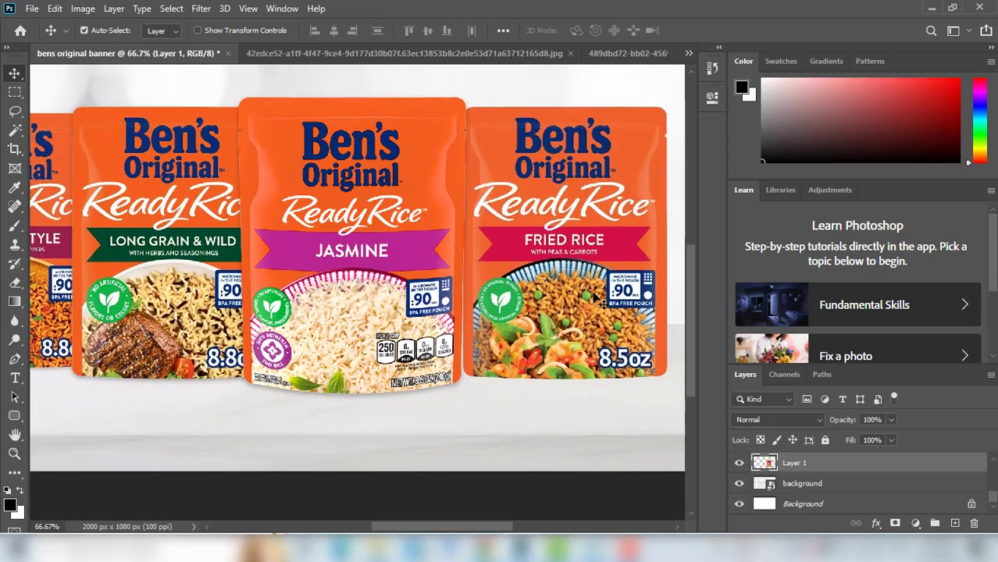
{"action": "left_click_drag", "start_coordinate": [609, 301], "coordinate": [523, 299]}
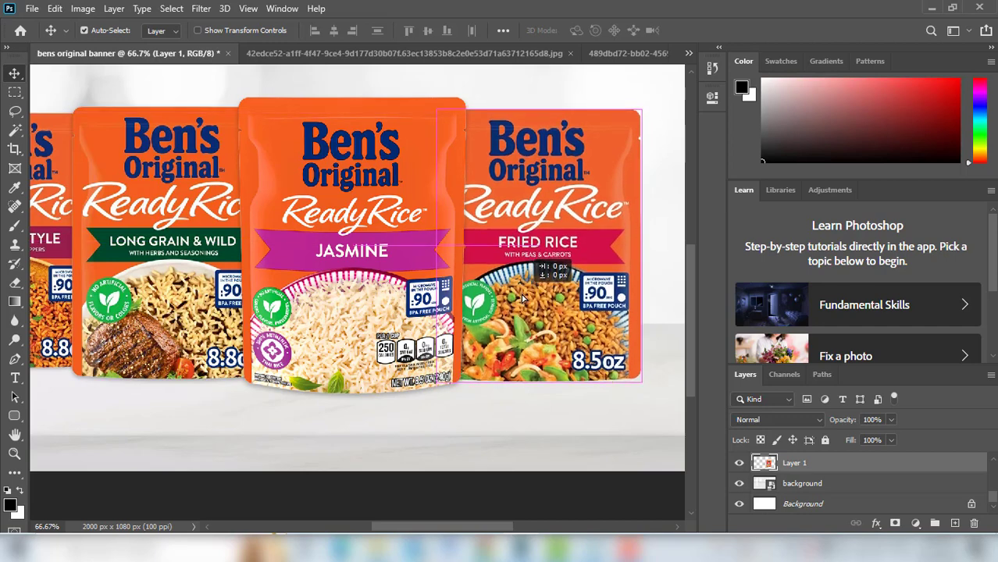
{"action": "left_click_drag", "start_coordinate": [523, 299], "coordinate": [524, 299]}
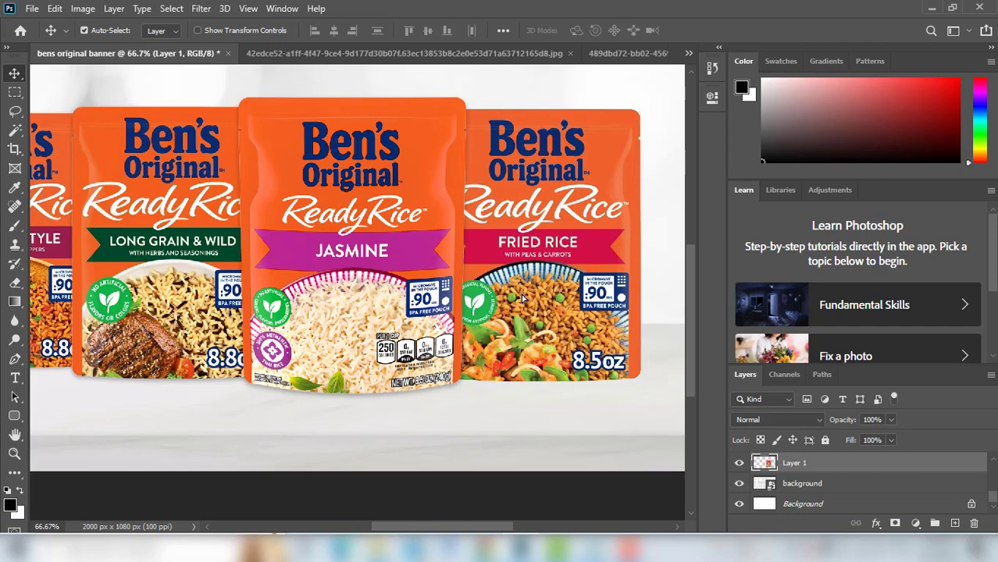
{"action": "key", "text": "ctrl+minus"}
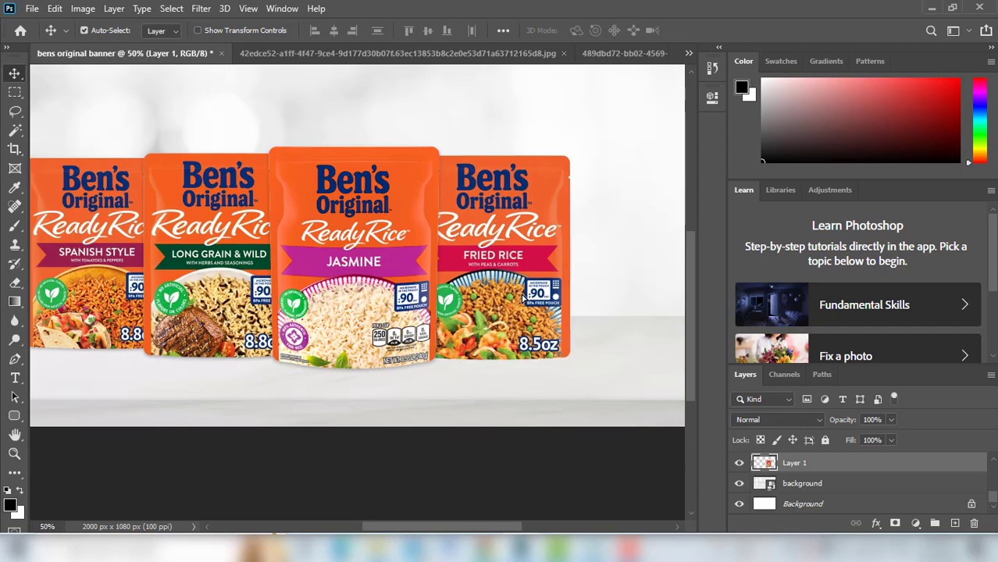
Copy the Spanish Style layer's drop shadow effect onto the Fried Rice pouch's layer
{"action": "scroll", "coordinate": [836, 483], "scroll_direction": "up", "scroll_amount": 1}
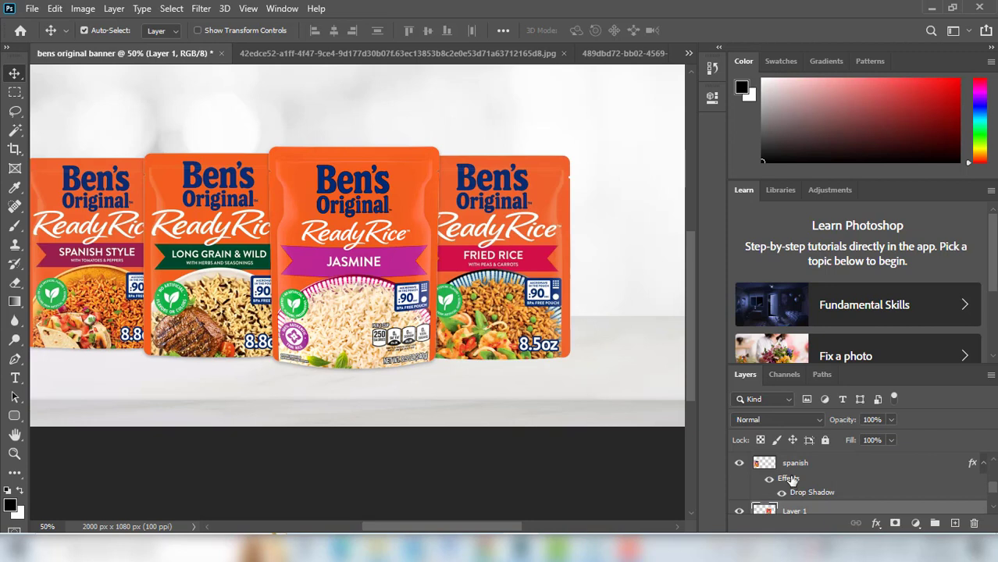
{"action": "scroll", "coordinate": [794, 483], "scroll_direction": "down", "scroll_amount": 1}
{"action": "key", "text": "ctrl"}
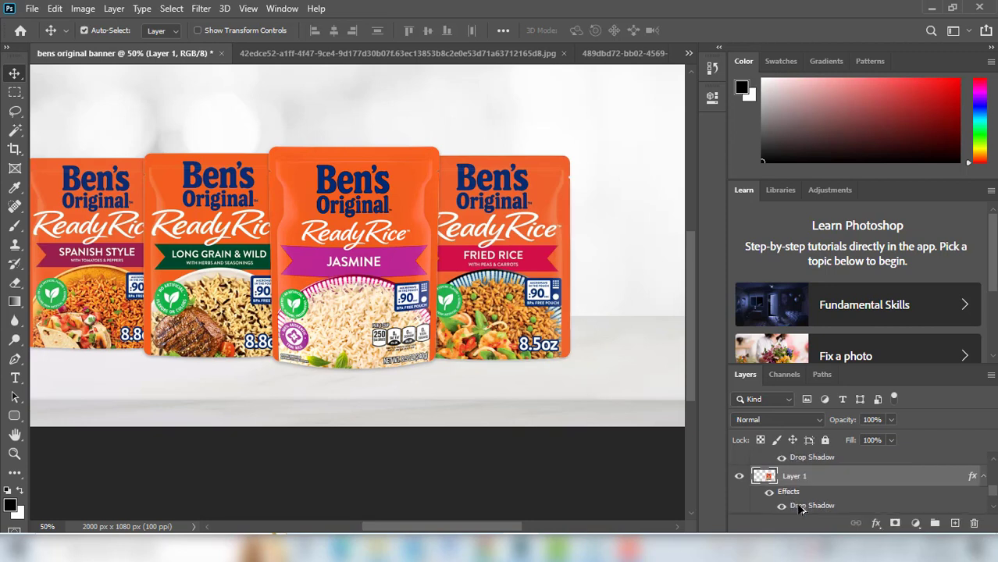
Rename the Fried Rice pouch's layer to "fried rice"
{"action": "double_click", "coordinate": [795, 476]}
{"action": "type", "text": "b"}
{"action": "type", "text": "ried ric"}
{"action": "type", "text": "e"}
{"action": "key", "text": "Return"}
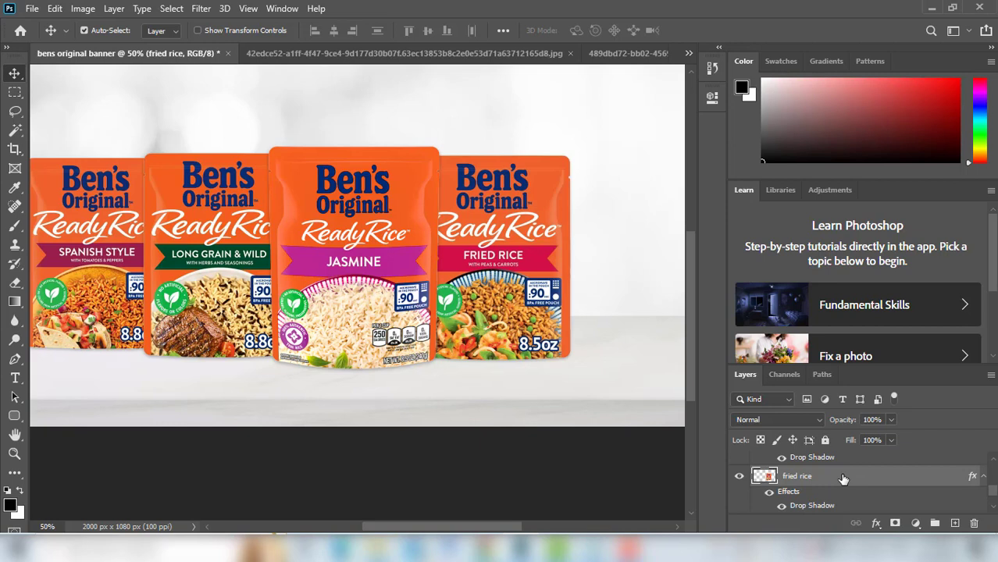
Clear the layer style from the fried rice layer and toggle the layer's visibility to check it
{"action": "right_click", "coordinate": [792, 495]}
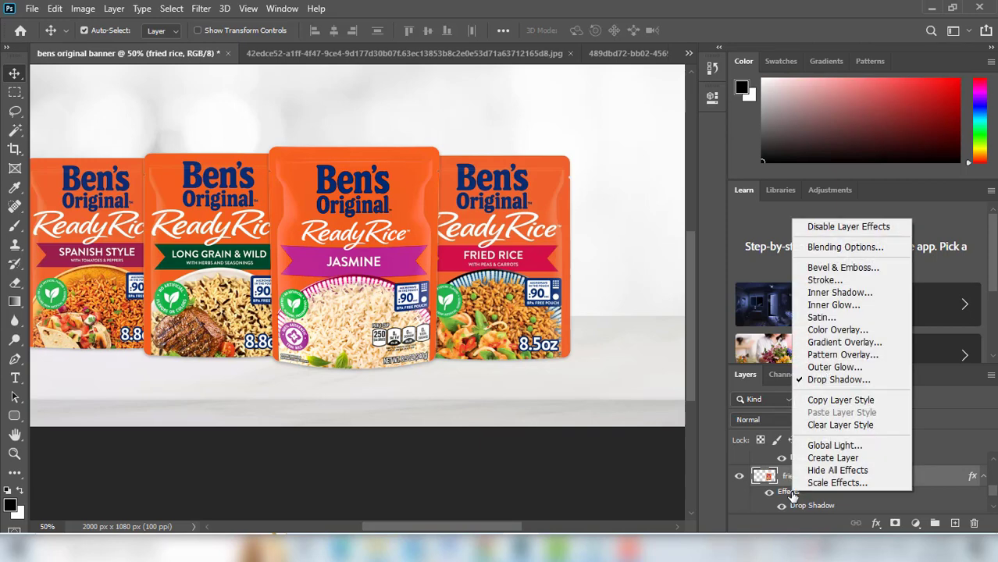
{"action": "left_click", "coordinate": [871, 425]}
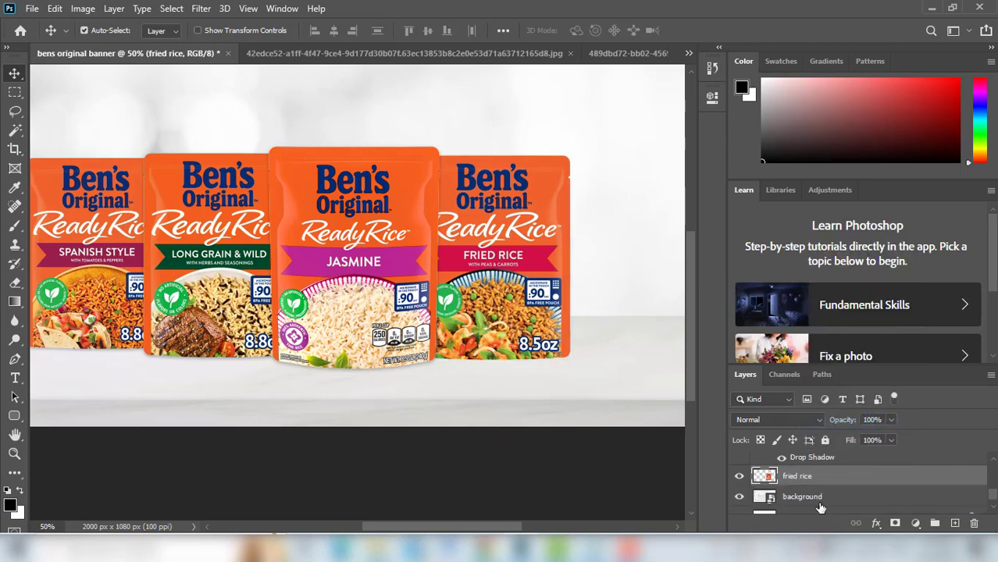
{"action": "left_click", "coordinate": [739, 477]}
{"action": "left_click", "coordinate": [740, 477]}
Copy the long grain layer's drop shadow effect onto the fried rice layer
{"action": "left_click", "coordinate": [207, 290]}
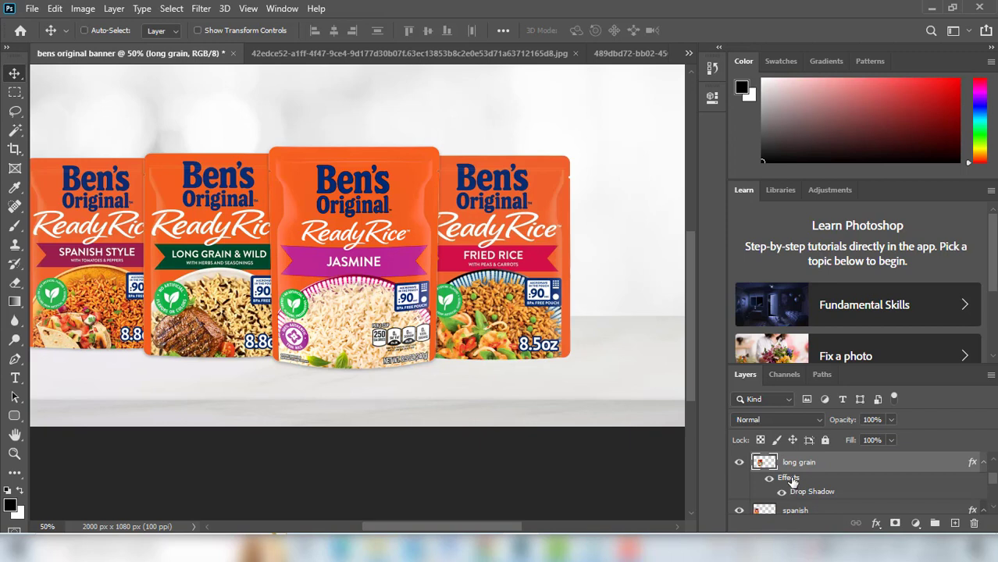
{"action": "scroll", "coordinate": [793, 487], "scroll_direction": "down", "scroll_amount": 5}
{"action": "left_click_drag", "start_coordinate": [791, 551], "coordinate": [782, 463]}
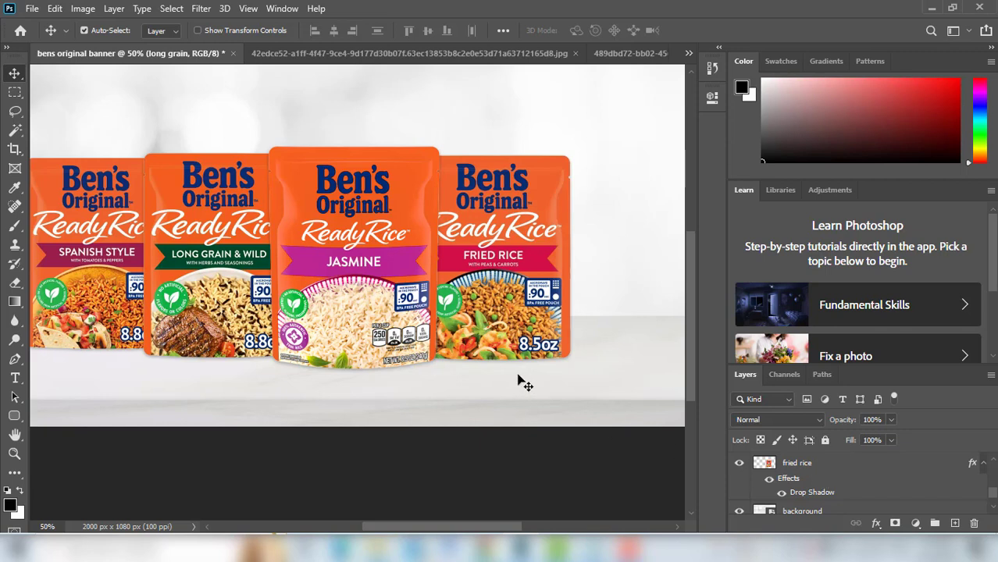
Apply a Vibrance adjustment of 6 to the fried rice layer
{"action": "scroll", "coordinate": [821, 492], "scroll_direction": "down", "scroll_amount": 1}
{"action": "scroll", "coordinate": [822, 494], "scroll_direction": "up", "scroll_amount": 1}
{"action": "left_click", "coordinate": [812, 478]}
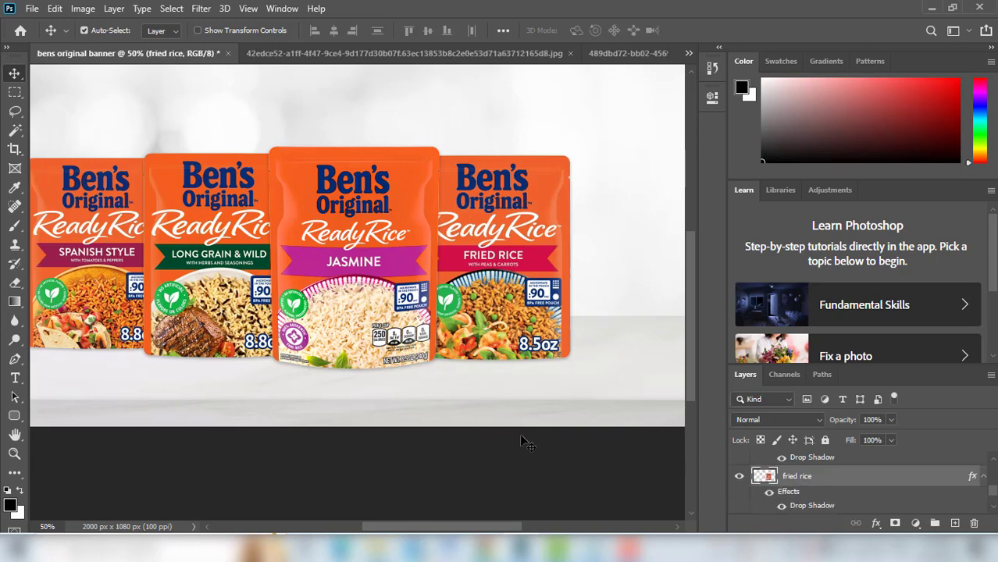
{"action": "left_click", "coordinate": [83, 9]}
{"action": "mouse_move", "coordinate": [117, 46]}
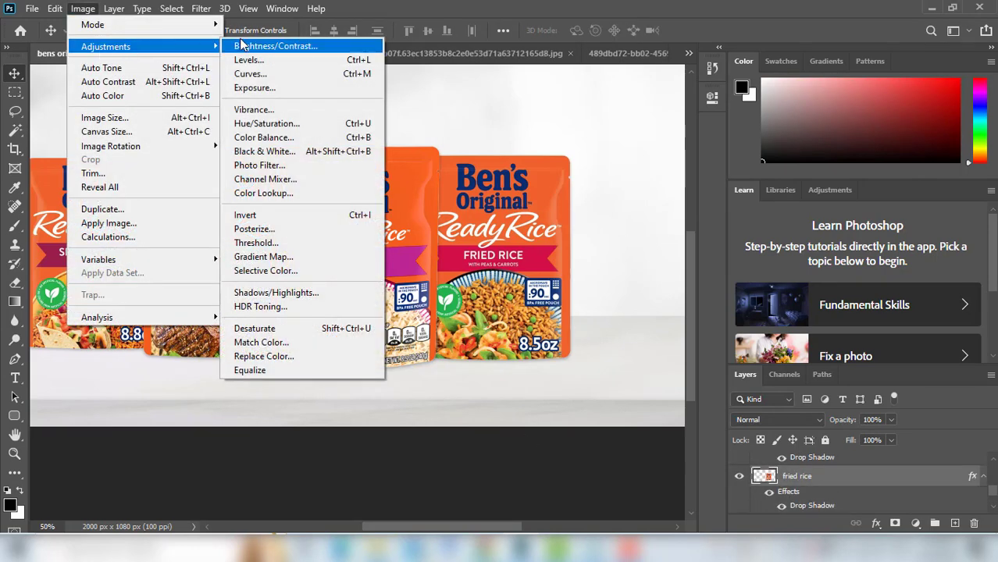
{"action": "left_click", "coordinate": [293, 110]}
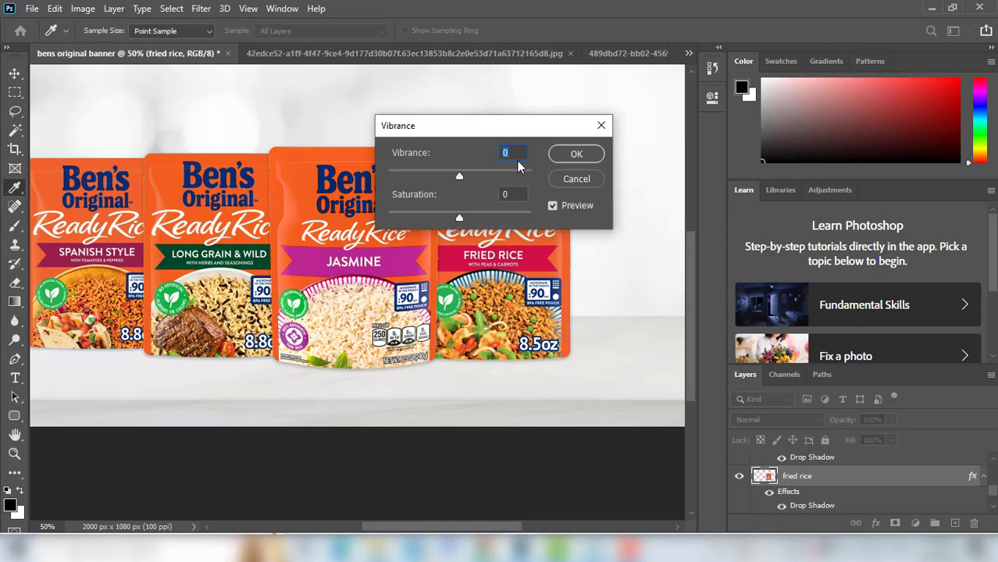
{"action": "type", "text": "6"}
{"action": "key", "text": "Tab"}
{"action": "left_click", "coordinate": [576, 154]}
{"action": "key", "text": "v"}
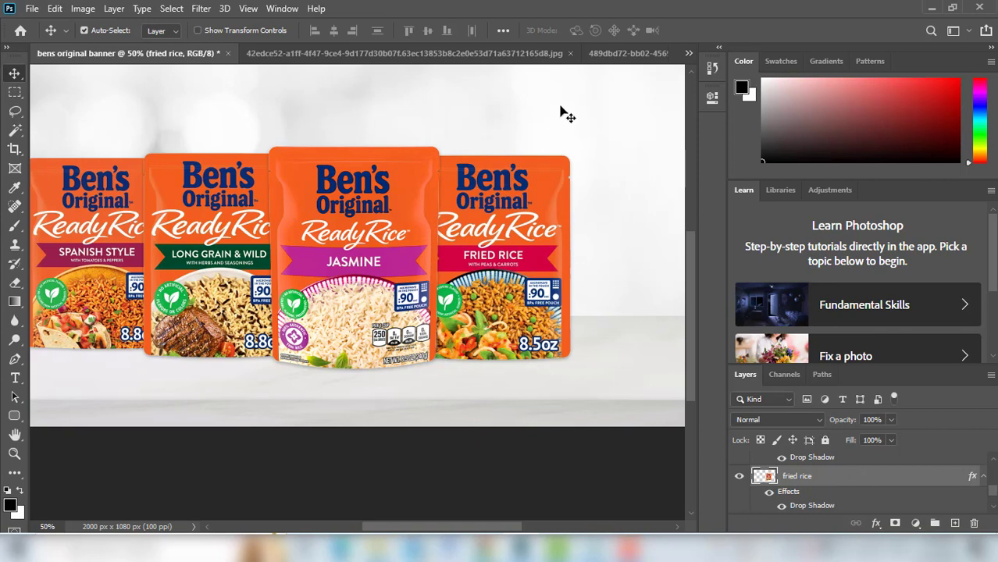
Close the Fried Rice source image without saving its changes
{"action": "left_click", "coordinate": [397, 53]}
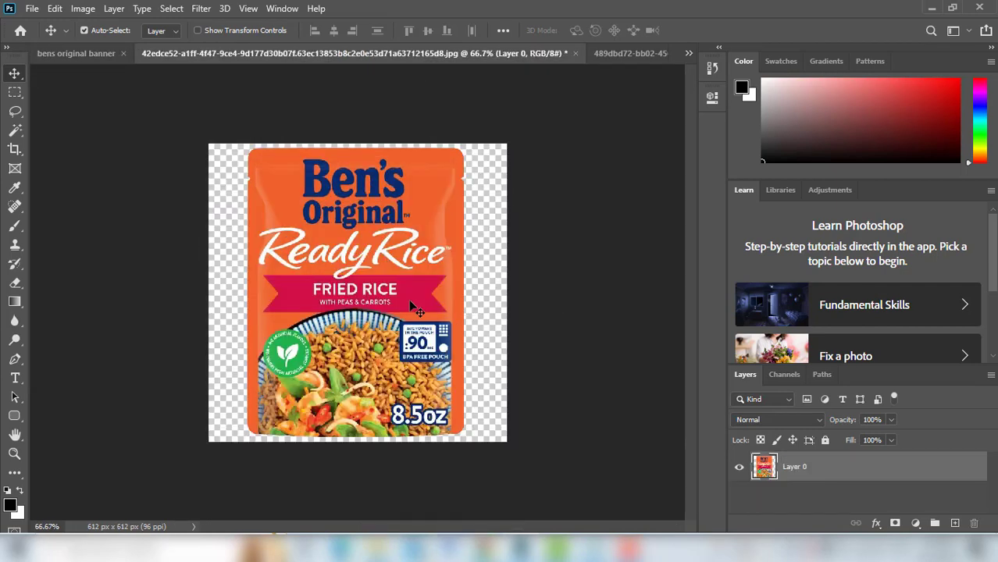
{"action": "left_click", "coordinate": [575, 51]}
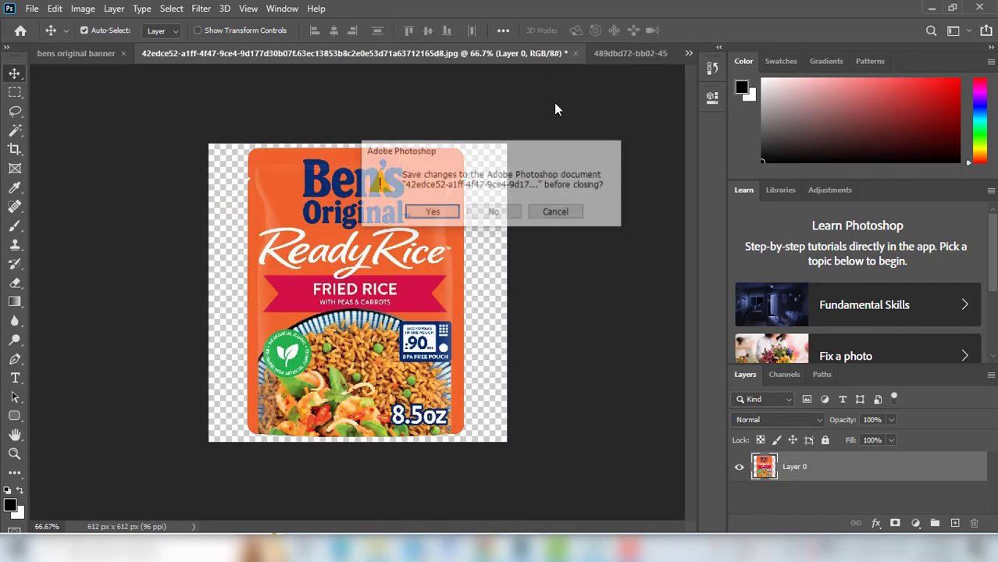
{"action": "left_click", "coordinate": [500, 219]}
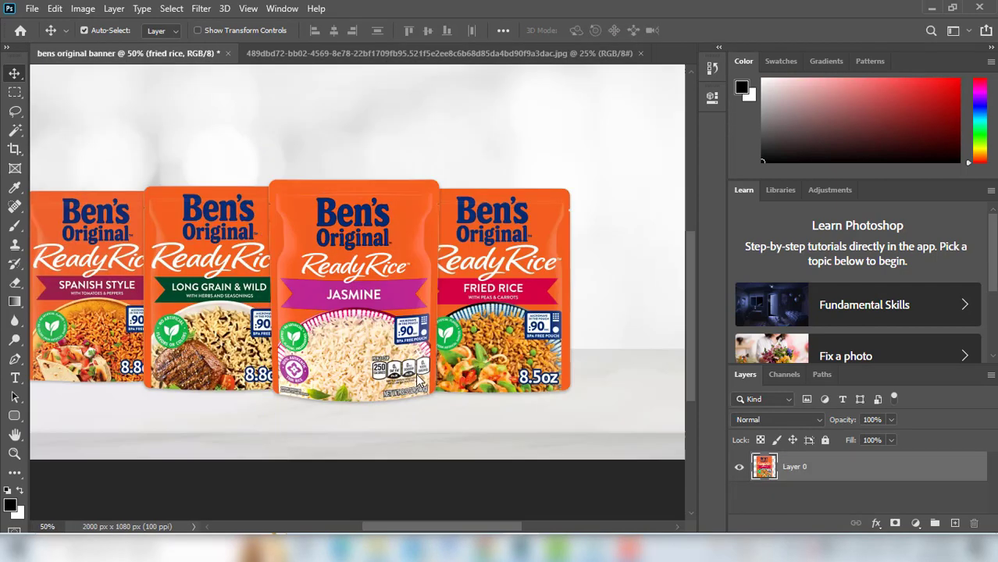
In the Roasted Chicken image, unlock the background layer and delete the white area around the pouch using the Magic Wand
{"action": "left_click", "coordinate": [575, 55]}
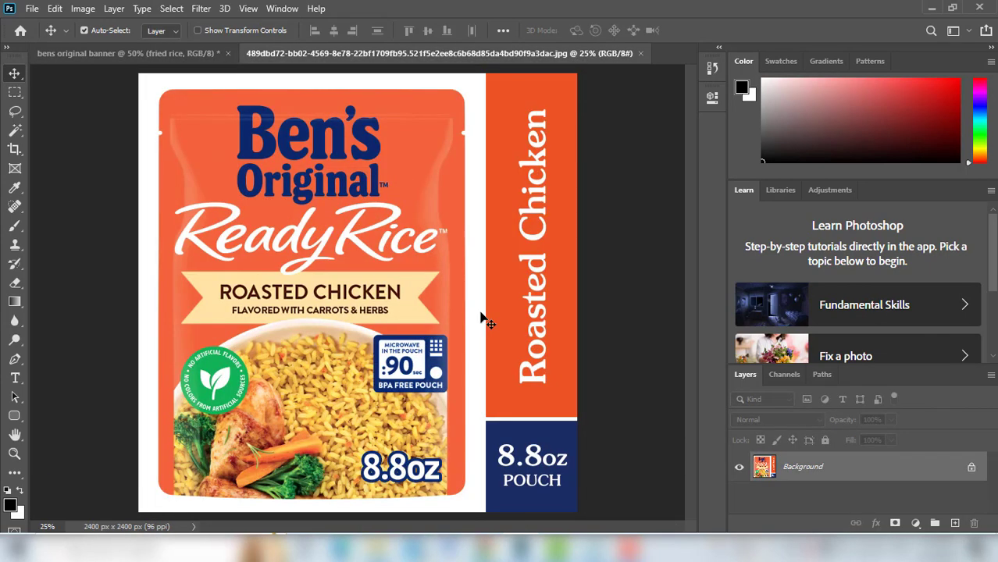
{"action": "left_click", "coordinate": [972, 467]}
{"action": "left_click", "coordinate": [15, 131]}
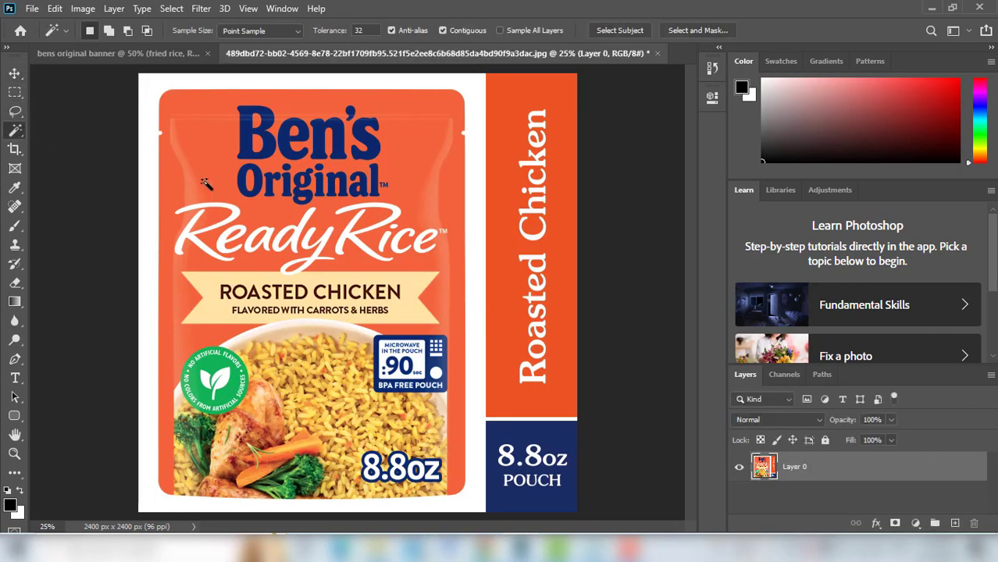
{"action": "left_click", "coordinate": [148, 139]}
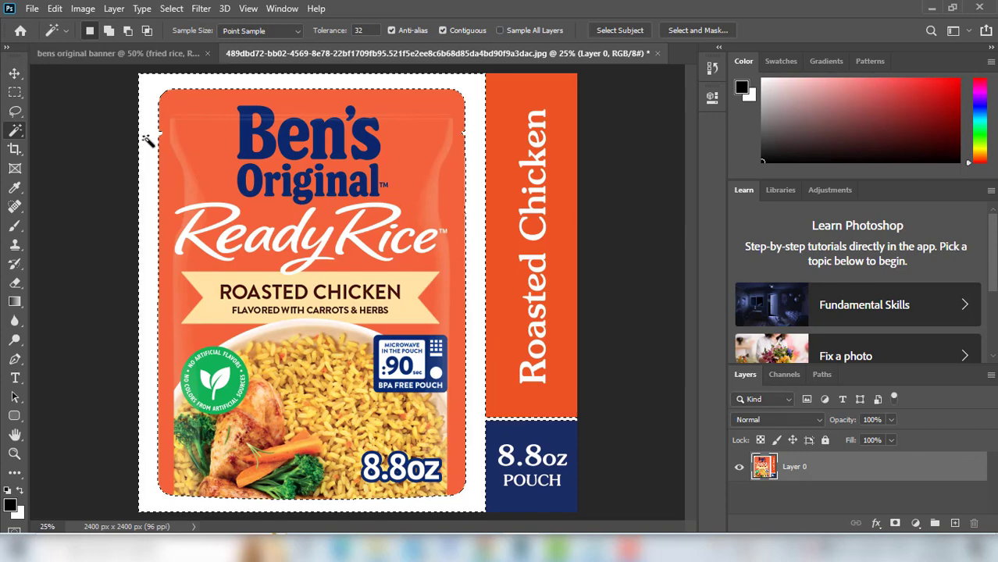
{"action": "key", "text": "Delete"}
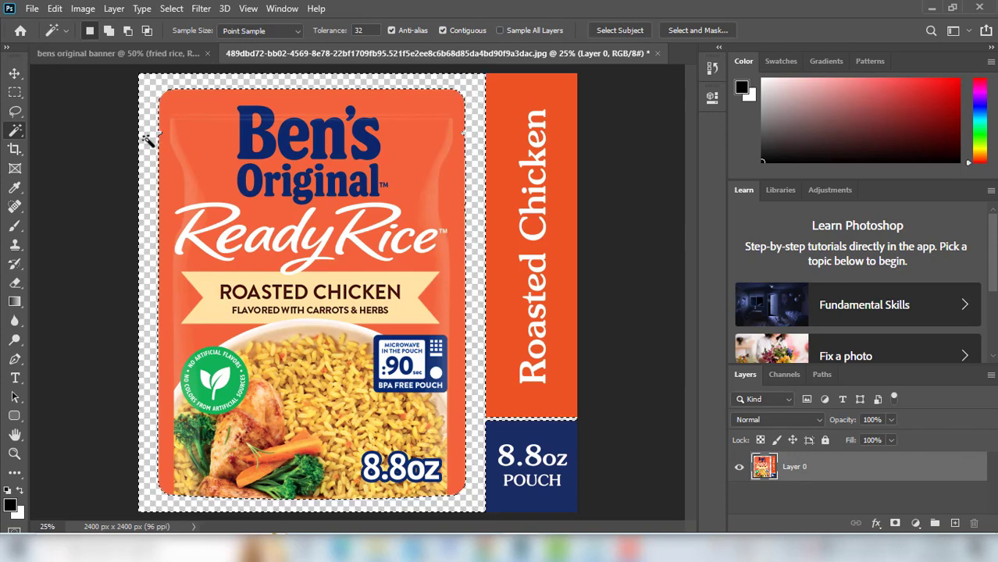
Select the Roasted Chicken pouch with a rectangular marquee, excluding the side label, and move it into the bens original banner document
{"action": "left_click", "coordinate": [15, 93]}
{"action": "left_click_drag", "start_coordinate": [147, 79], "coordinate": [472, 503]}
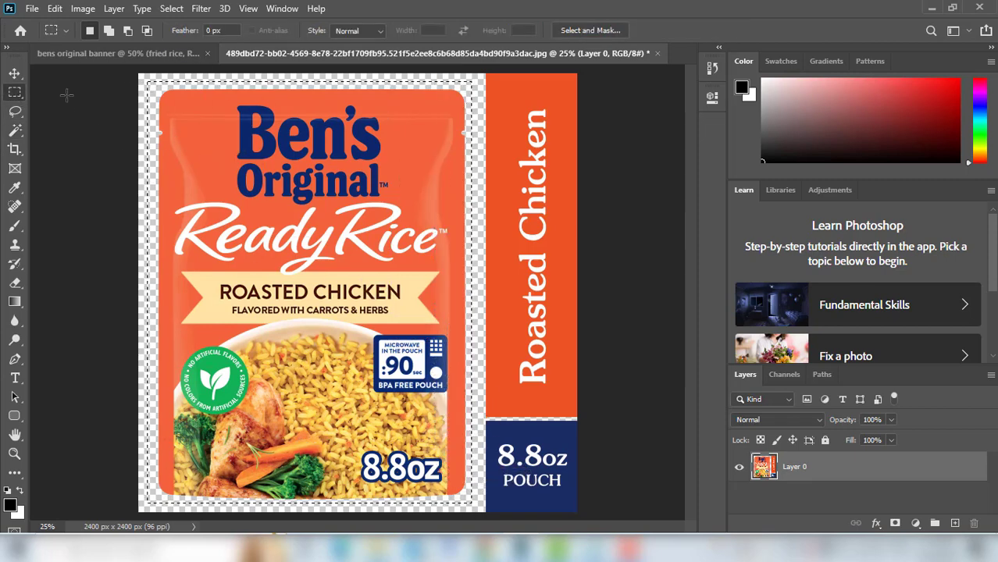
{"action": "left_click", "coordinate": [15, 72]}
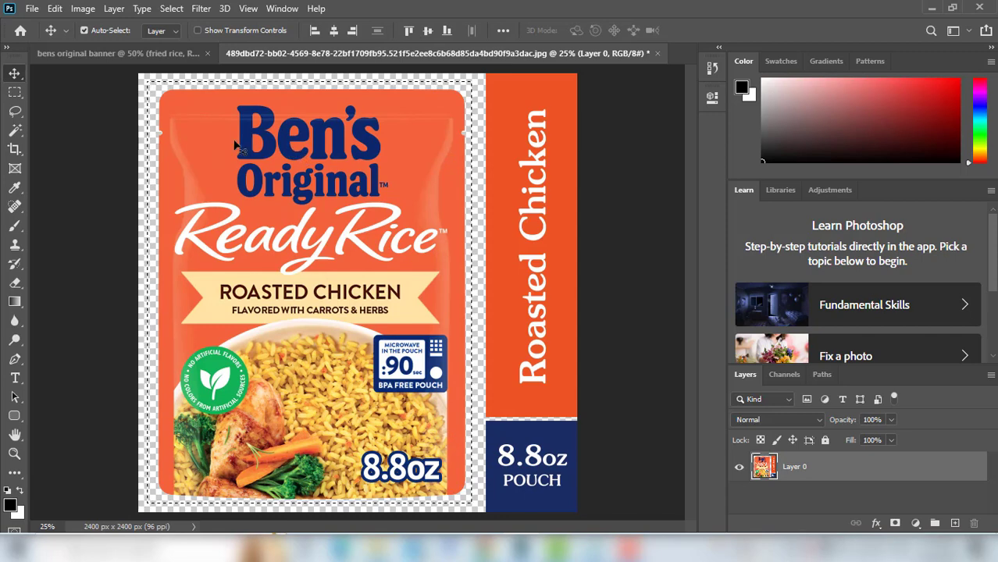
{"action": "left_click_drag", "start_coordinate": [234, 146], "coordinate": [537, 209]}
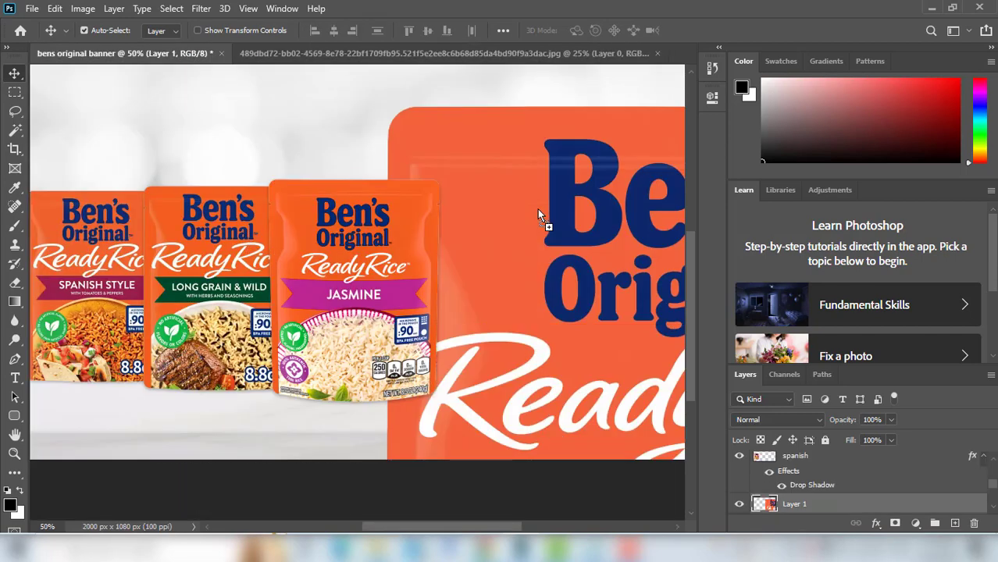
Scale the Roasted Chicken pouch to about 23.4% and place it at the row's right end, overlapping the Fried Rice pouch's right edge
{"action": "key", "text": "ctrl+t"}
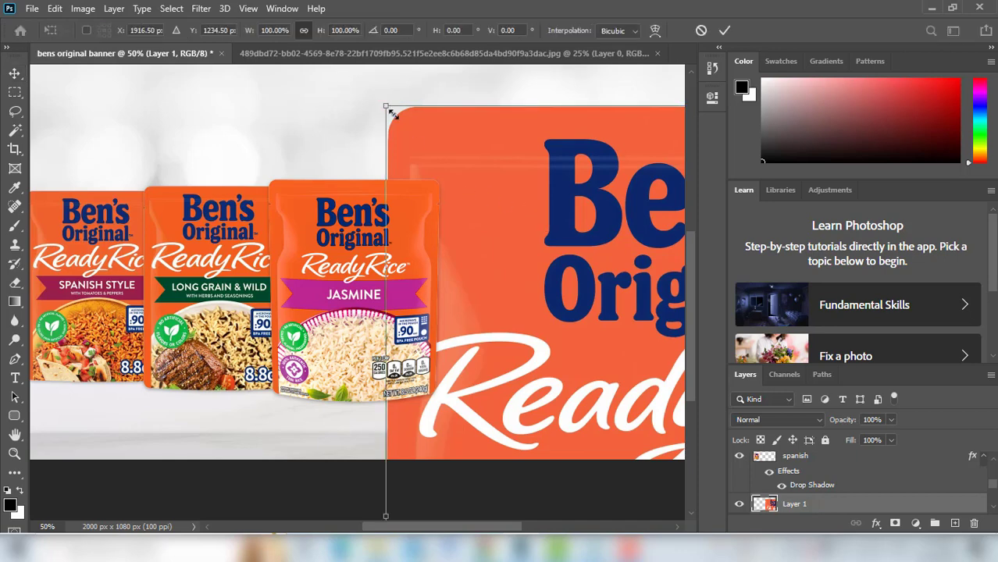
{"action": "left_click_drag", "start_coordinate": [392, 107], "coordinate": [552, 325]}
{"action": "left_click_drag", "start_coordinate": [604, 390], "coordinate": [382, 135]}
{"action": "left_click_drag", "start_coordinate": [347, 98], "coordinate": [612, 397]}
{"action": "left_click_drag", "start_coordinate": [624, 436], "coordinate": [417, 141]}
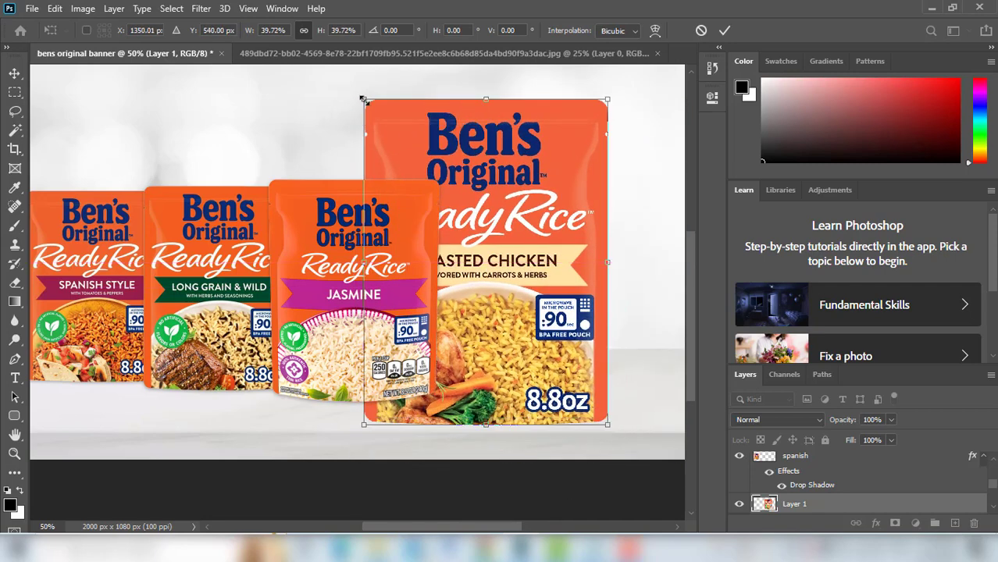
{"action": "left_click_drag", "start_coordinate": [364, 99], "coordinate": [502, 277]}
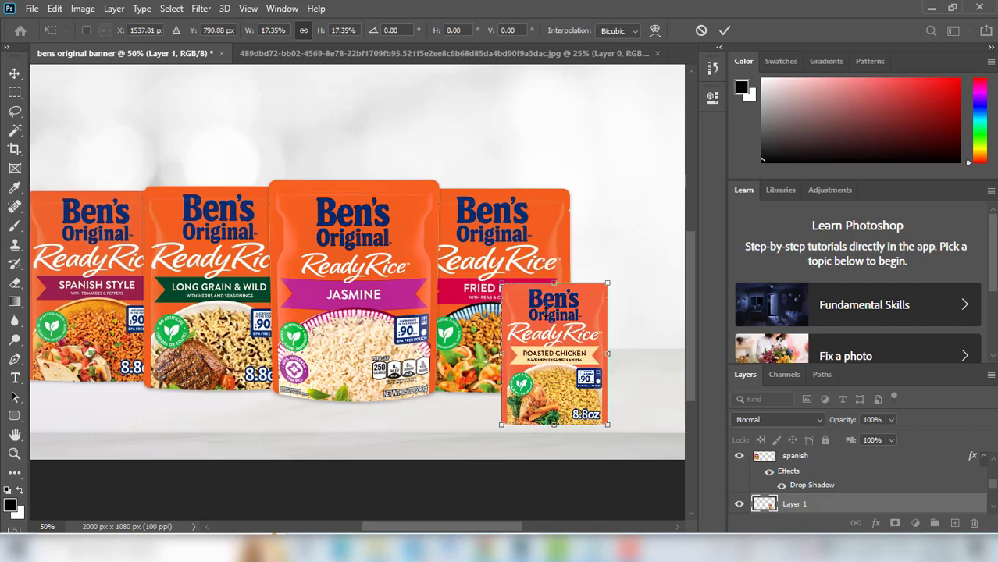
{"action": "left_click_drag", "start_coordinate": [555, 365], "coordinate": [616, 267]}
{"action": "left_click_drag", "start_coordinate": [613, 335], "coordinate": [614, 383]}
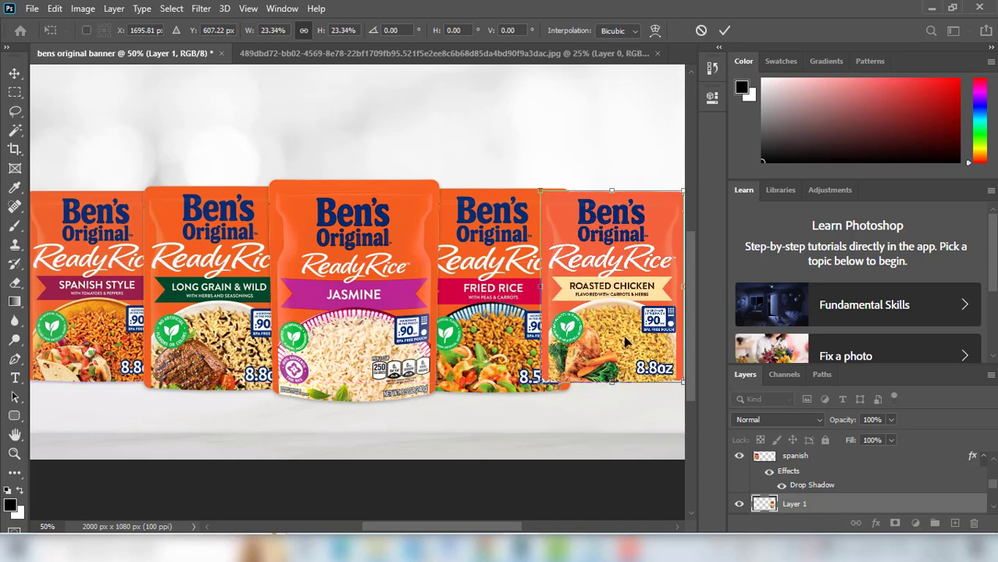
{"action": "left_click_drag", "start_coordinate": [612, 192], "coordinate": [612, 191]}
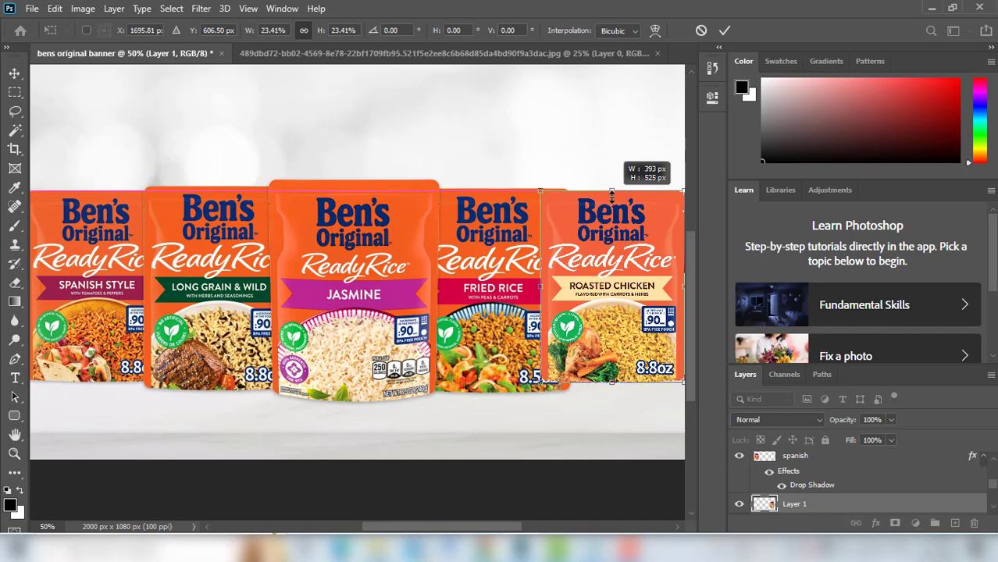
{"action": "left_click_drag", "start_coordinate": [612, 191], "coordinate": [612, 191]}
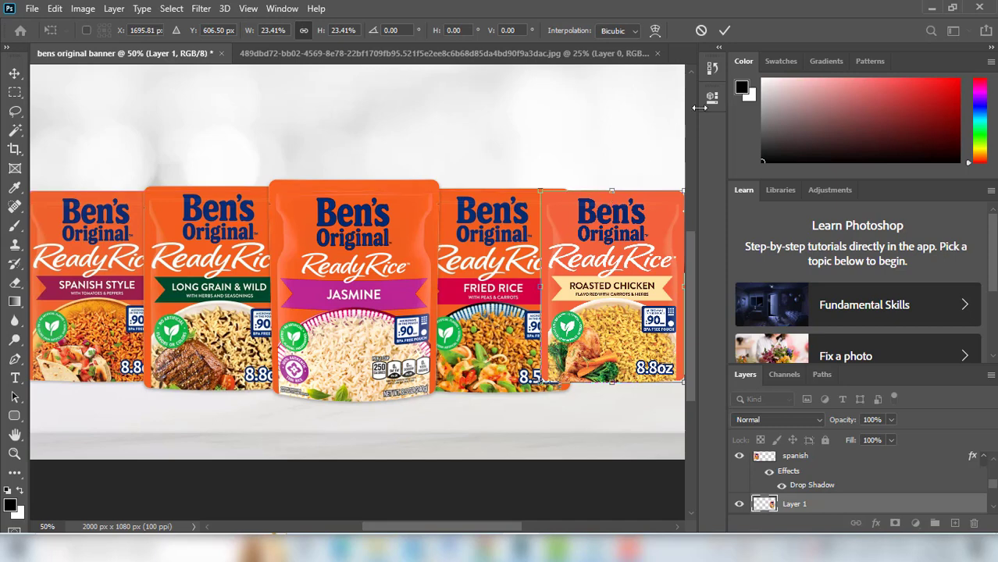
{"action": "left_click", "coordinate": [725, 31]}
Raise the Fried Rice pouch by about 10 px and enlarge it to about 101%, extending its bottom edge slightly downward
{"action": "left_click", "coordinate": [480, 324]}
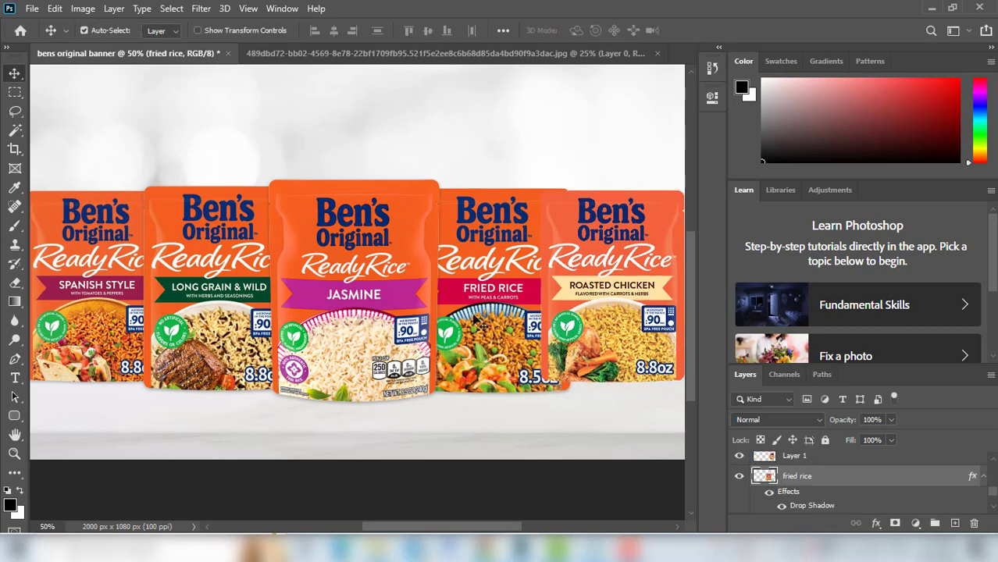
{"action": "left_click_drag", "start_coordinate": [476, 321], "coordinate": [476, 316]}
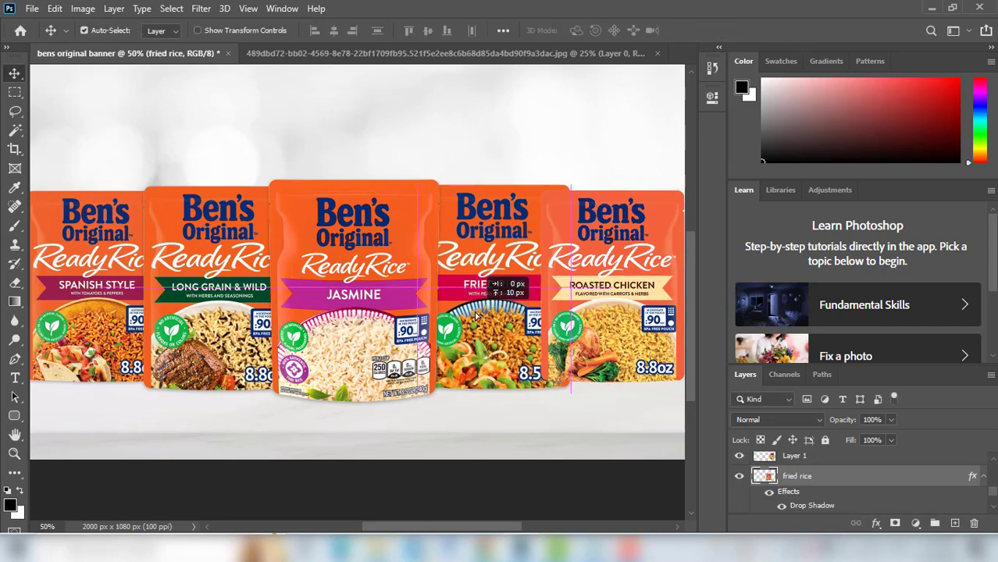
{"action": "left_click_drag", "start_coordinate": [476, 316], "coordinate": [485, 341]}
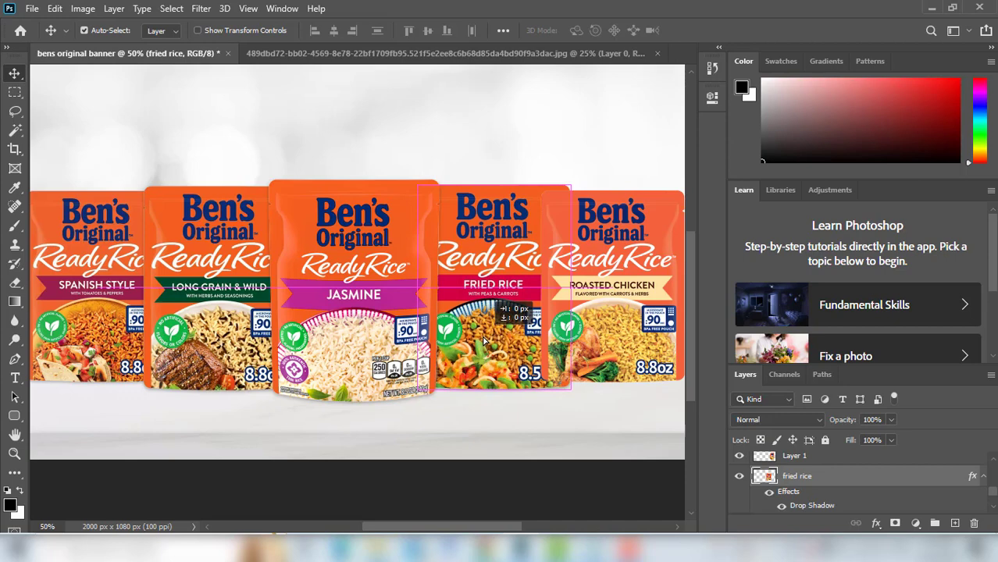
{"action": "left_click_drag", "start_coordinate": [484, 340], "coordinate": [484, 341]}
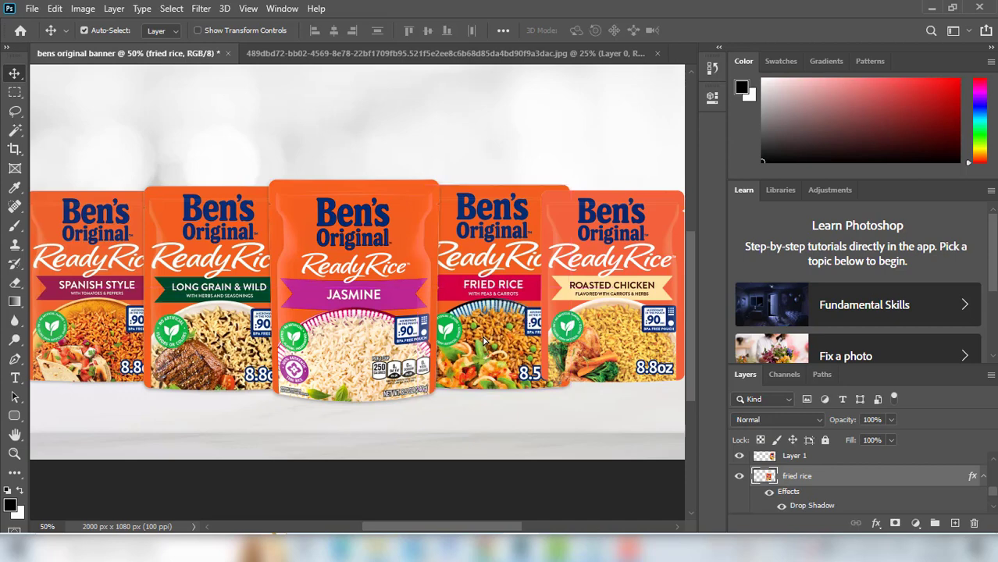
{"action": "key", "text": "ctrl+t"}
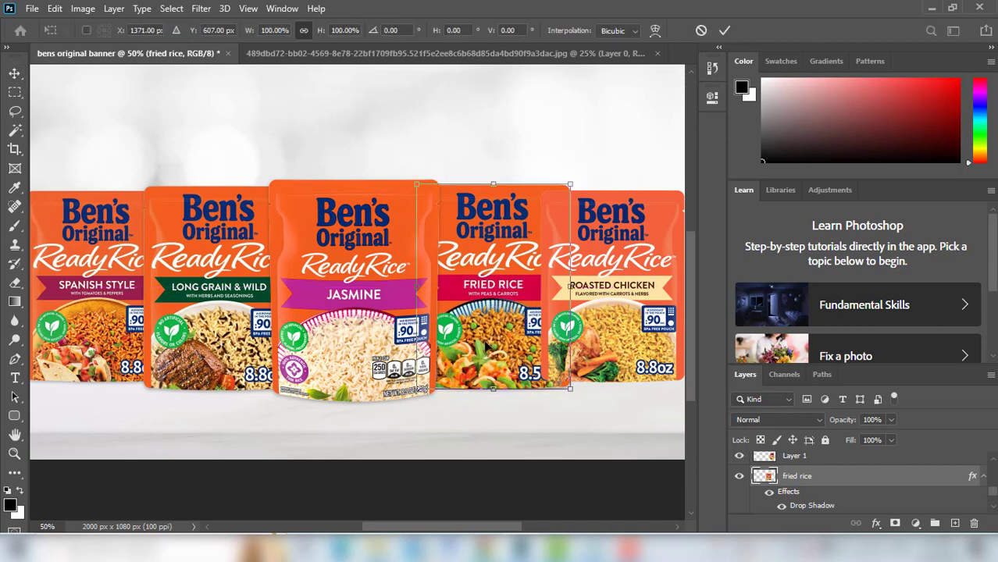
{"action": "left_click_drag", "start_coordinate": [496, 389], "coordinate": [495, 396]}
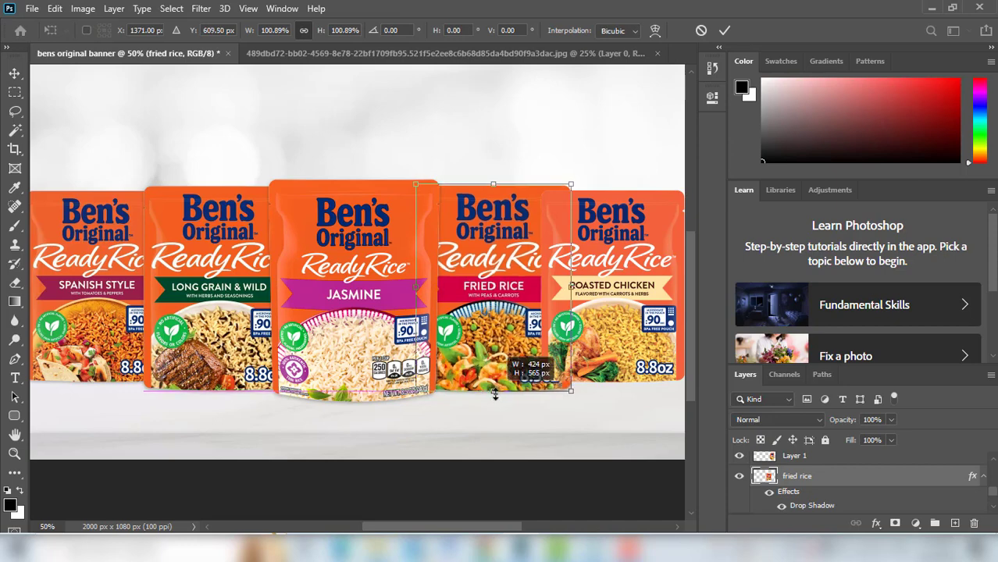
{"action": "left_click", "coordinate": [725, 29]}
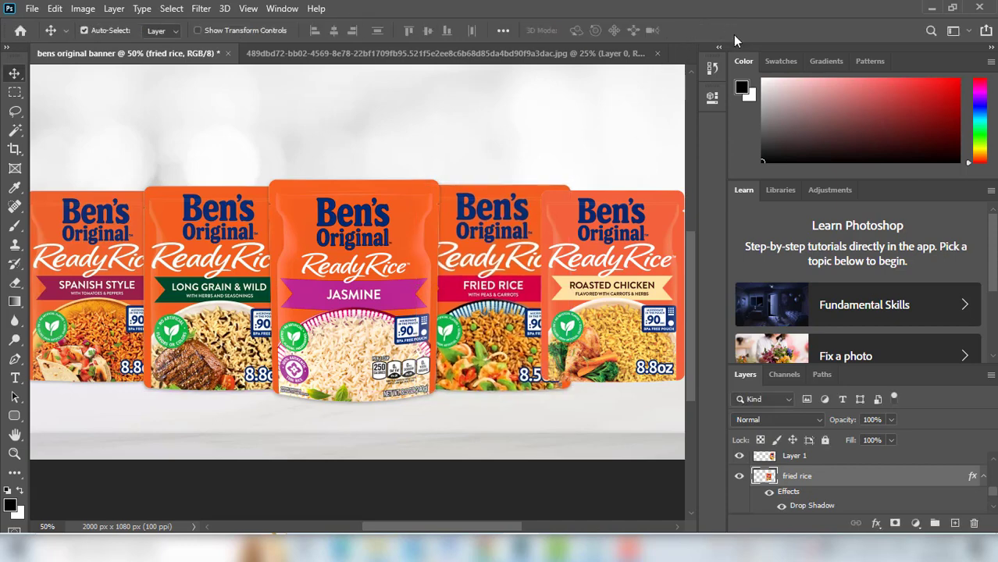
Move the Roasted Chicken pouch's layer directly above the background layer, behind the Fried Rice pouch, and rename it "roasted"
{"action": "left_click", "coordinate": [622, 275]}
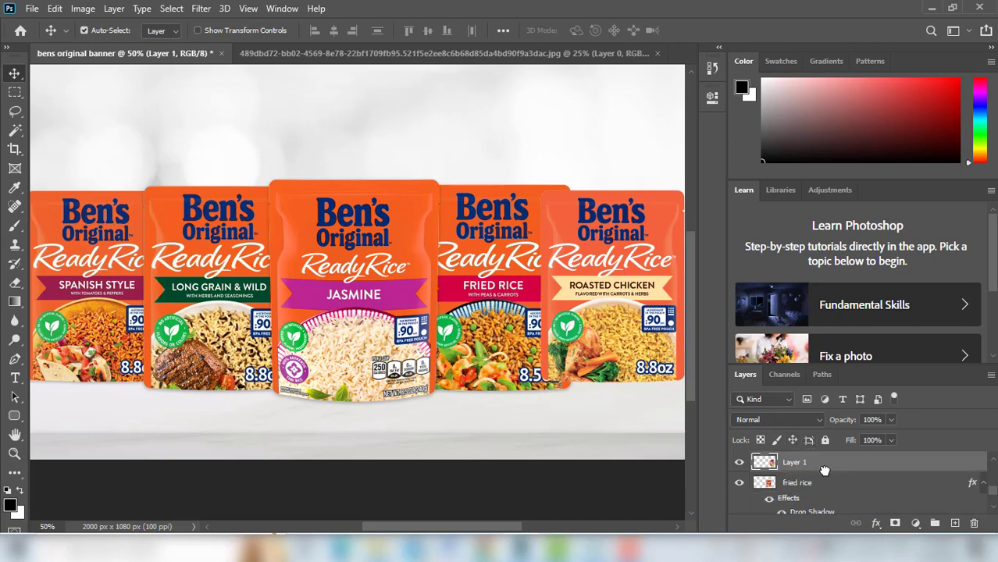
{"action": "scroll", "coordinate": [821, 469], "scroll_direction": "down", "scroll_amount": 3}
{"action": "left_click_drag", "start_coordinate": [796, 467], "coordinate": [825, 486]}
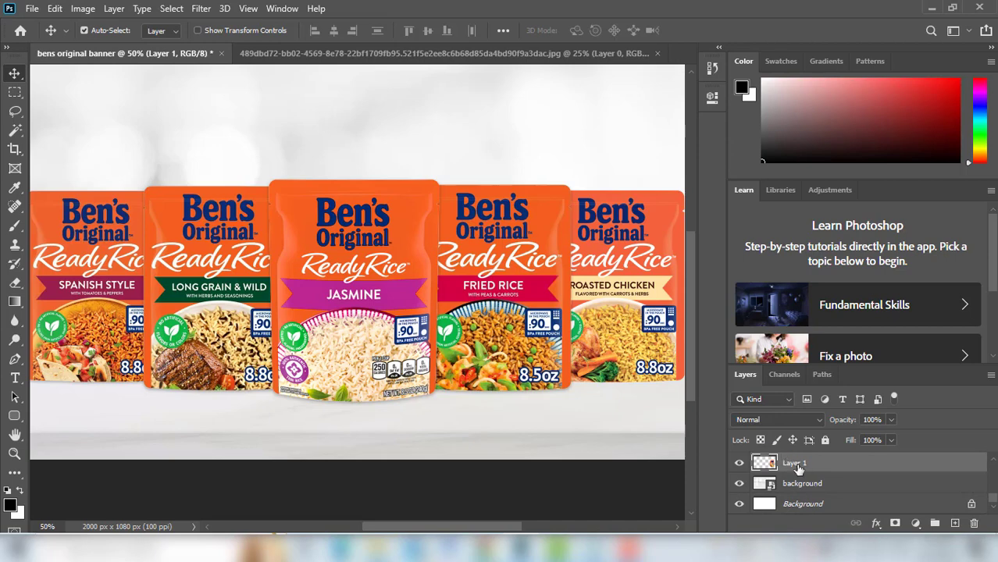
{"action": "double_click", "coordinate": [795, 464]}
{"action": "type", "text": "roasted"}
{"action": "key", "text": "Return"}
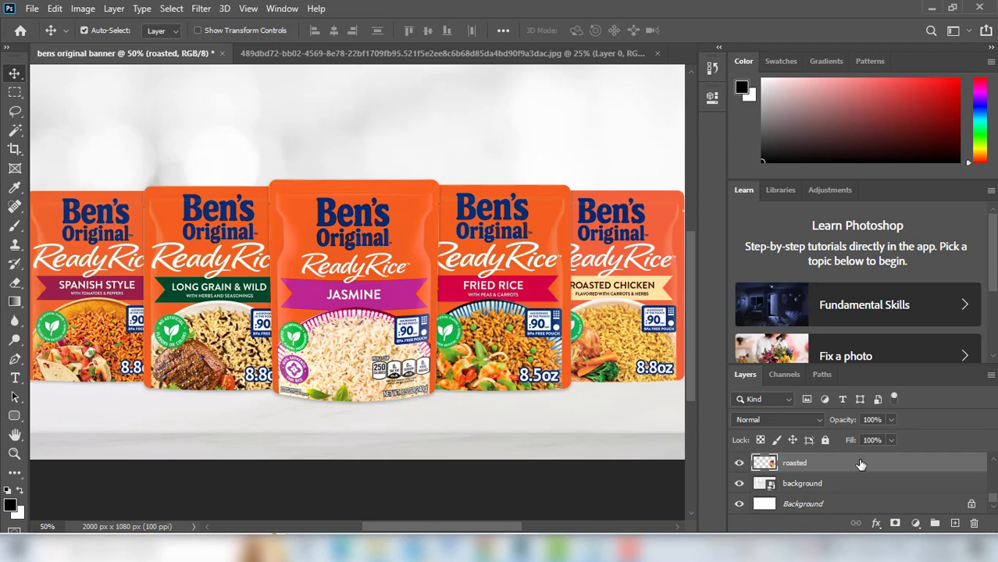
Shift the Roasted Chicken pouch about 50 px to the right so less of it sits behind the Fried Rice pouch
{"action": "key", "text": "ctrl+minus"}
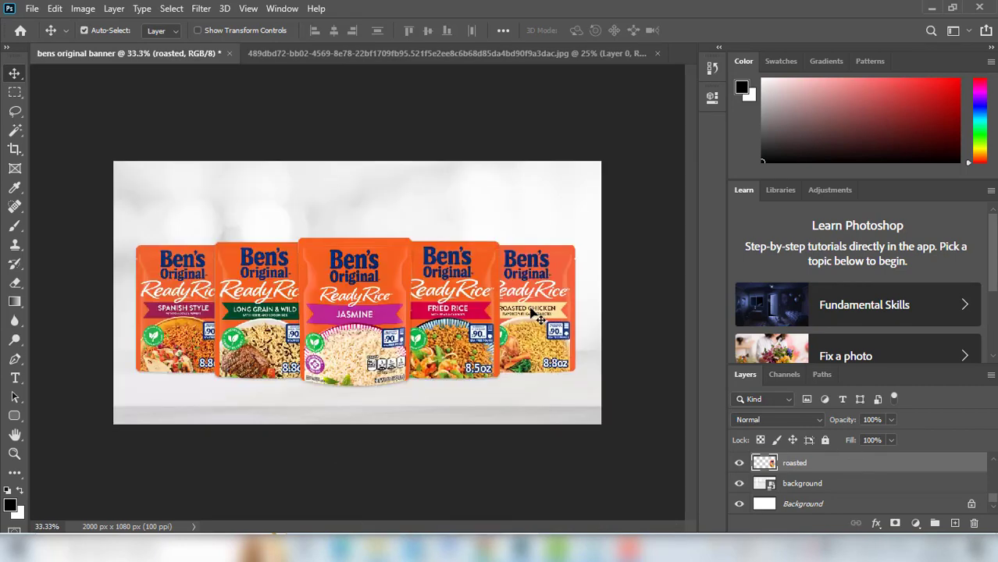
{"action": "left_click_drag", "start_coordinate": [537, 312], "coordinate": [539, 311]}
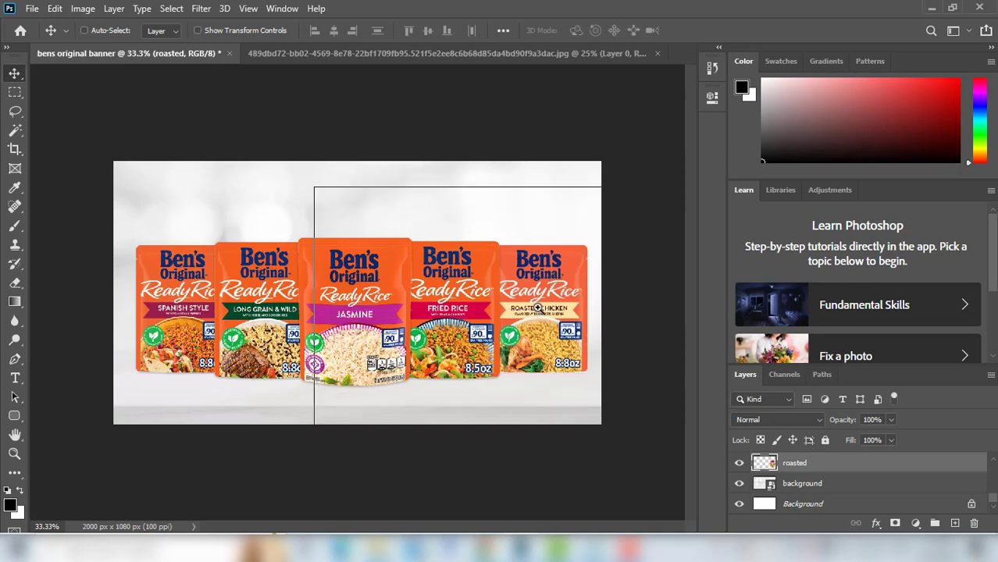
{"action": "key", "text": "ctrl+plus"}
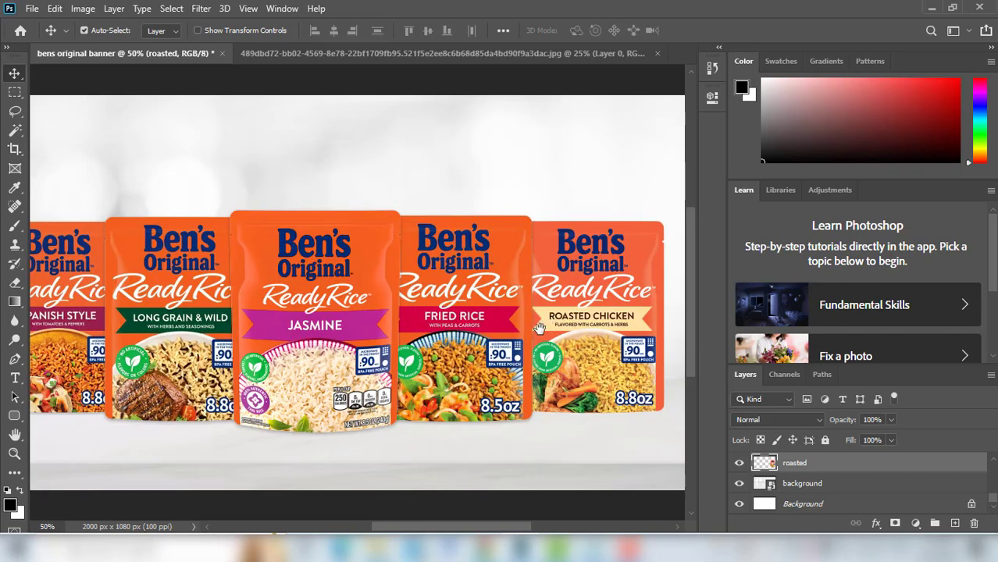
{"action": "key", "text": "ctrl+minus"}
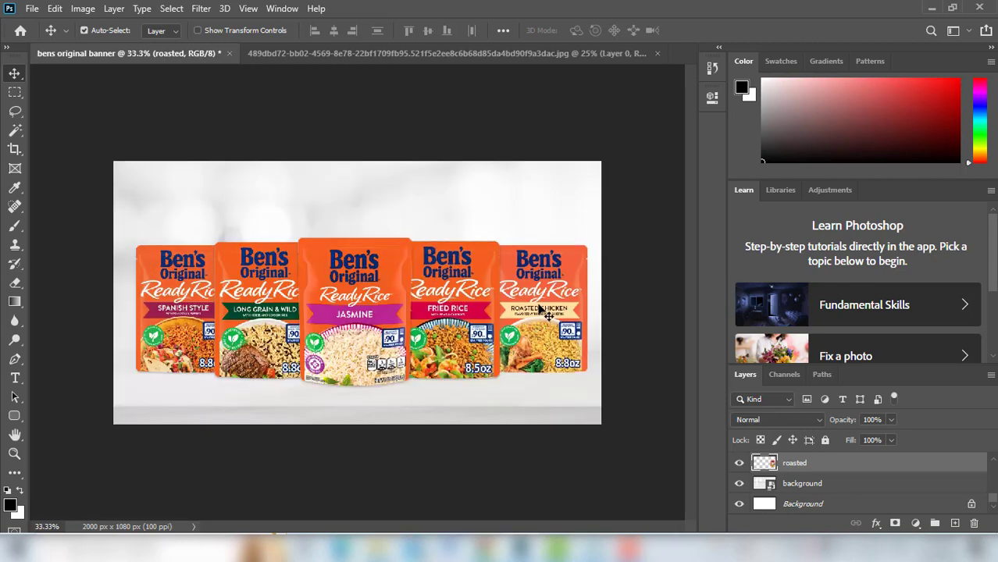
Check the Roasted Chicken pouch's size and alignment against the Spanish Style pouch at the opposite end of the row
{"action": "key", "text": "ctrl+t"}
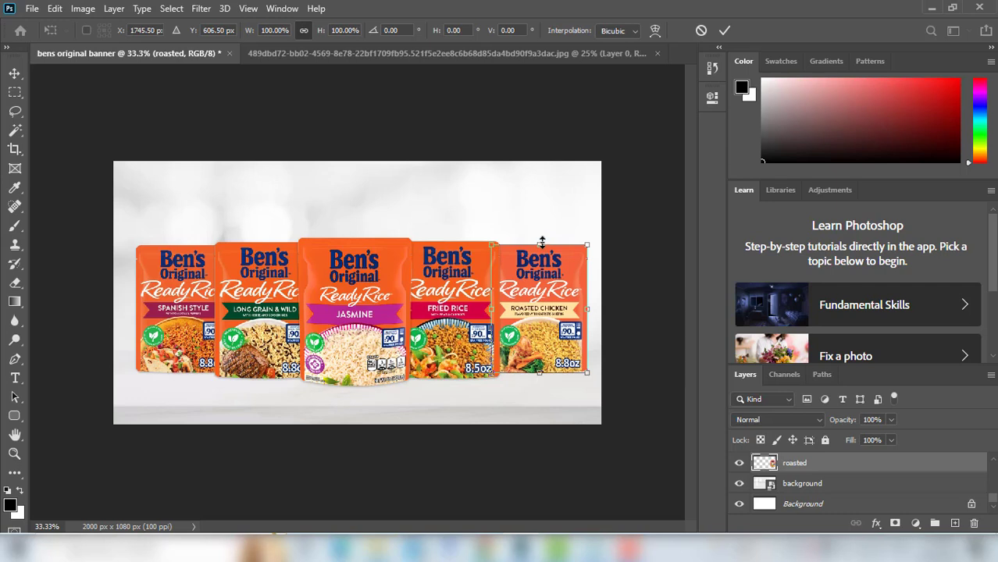
{"action": "left_click_drag", "start_coordinate": [542, 242], "coordinate": [542, 244]}
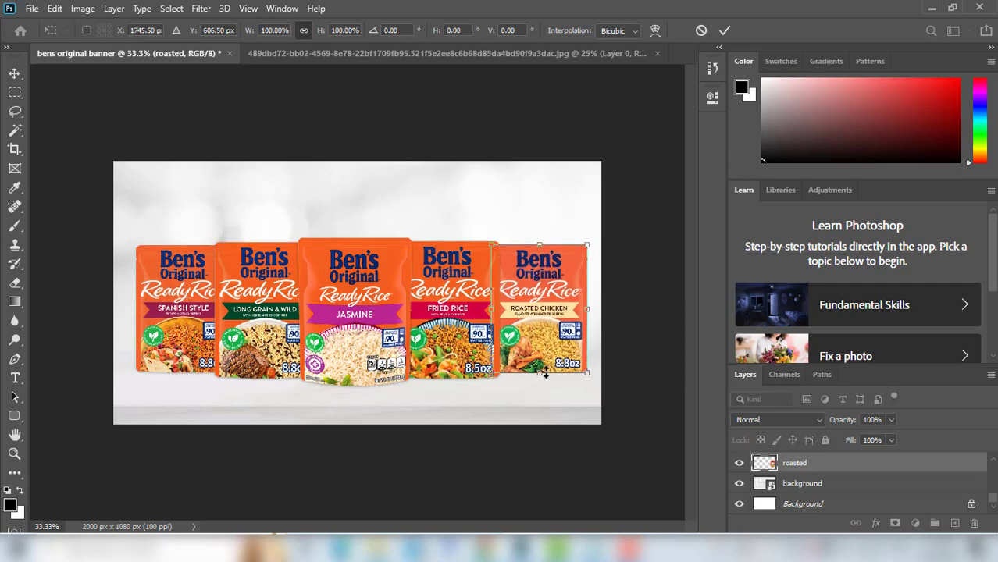
{"action": "left_click_drag", "start_coordinate": [544, 374], "coordinate": [546, 375]}
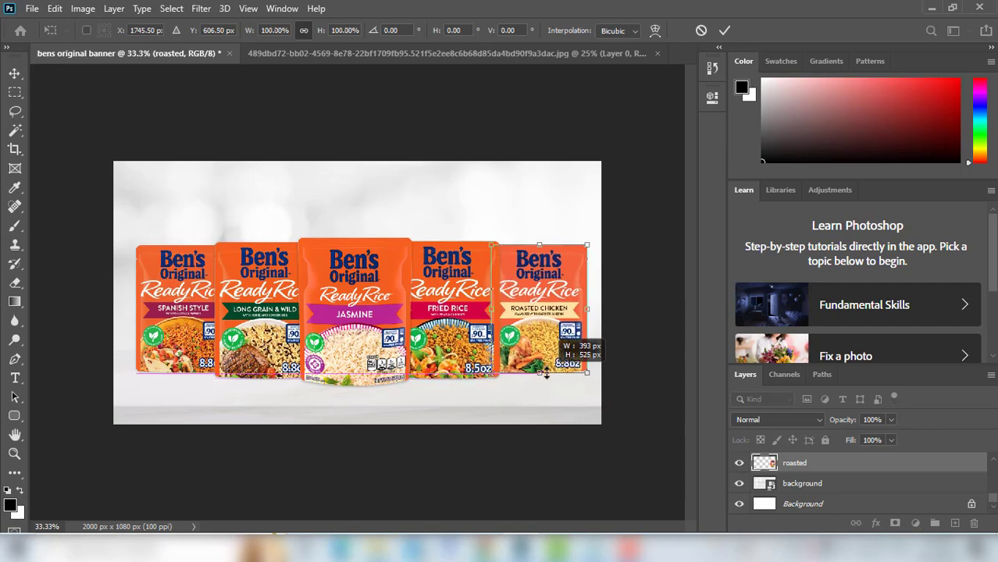
{"action": "left_click", "coordinate": [725, 31]}
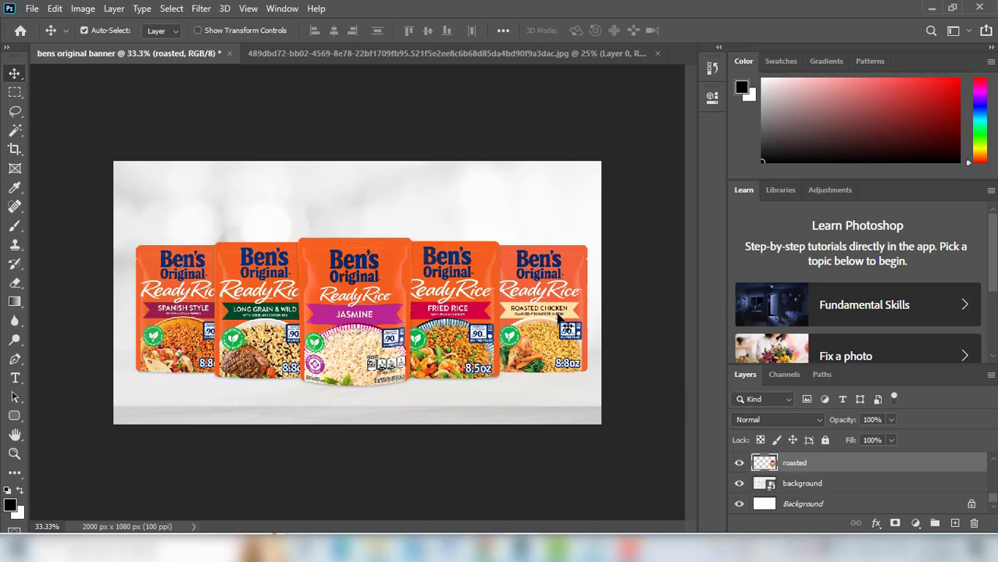
{"action": "left_click_drag", "start_coordinate": [554, 317], "coordinate": [554, 317]}
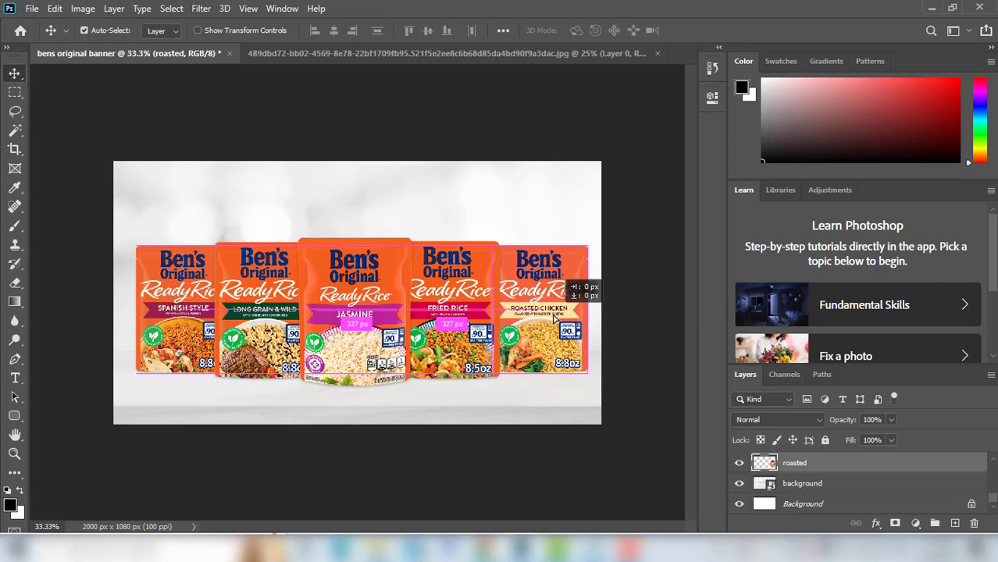
{"action": "left_click_drag", "start_coordinate": [554, 318], "coordinate": [554, 318]}
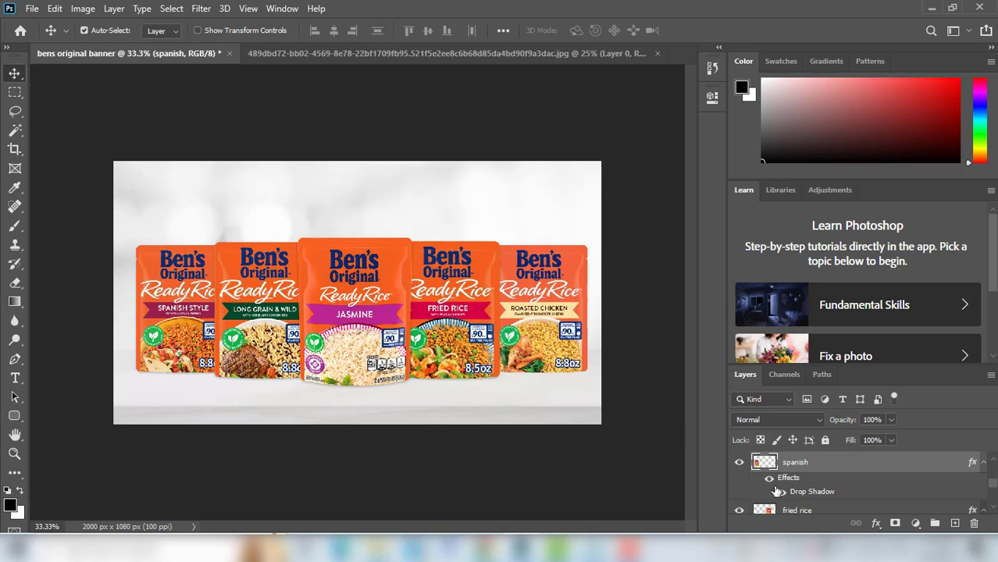
Copy the Drop Shadow effect from the "spanish" layer to the "roasted" layer
{"action": "left_click_drag", "start_coordinate": [810, 490], "coordinate": [807, 467]}
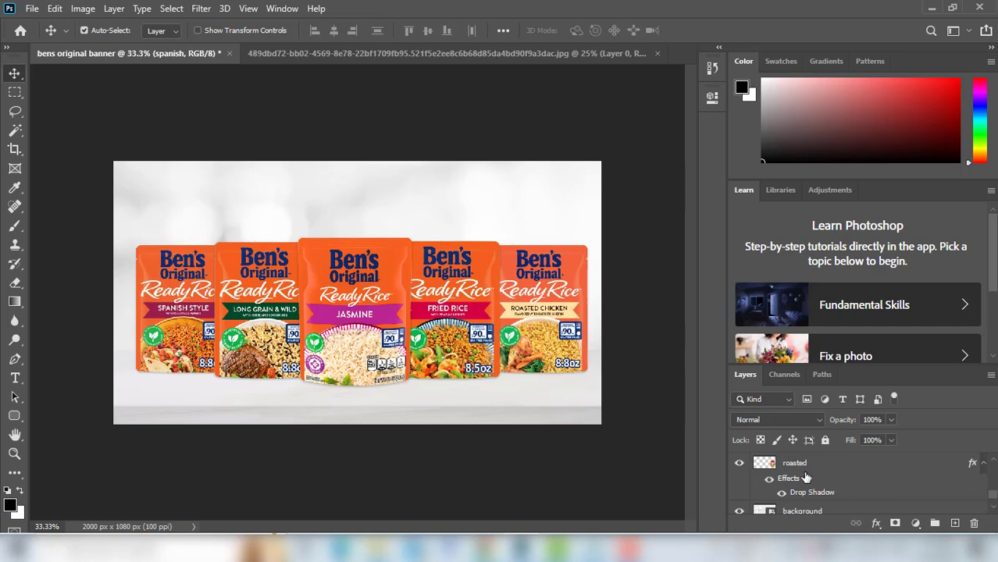
{"action": "scroll", "coordinate": [856, 492], "scroll_direction": "down", "scroll_amount": 1}
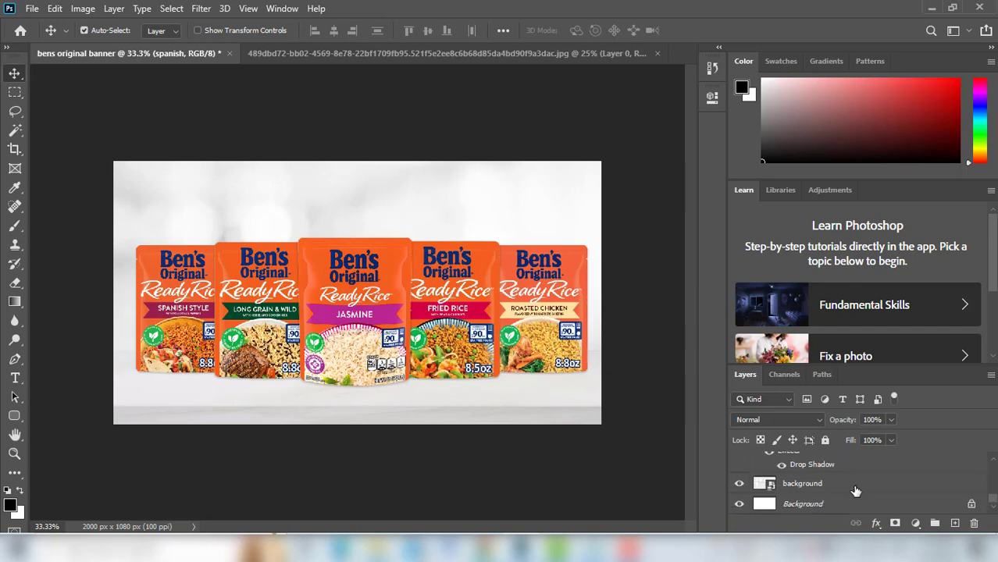
{"action": "scroll", "coordinate": [856, 491], "scroll_direction": "up", "scroll_amount": 5}
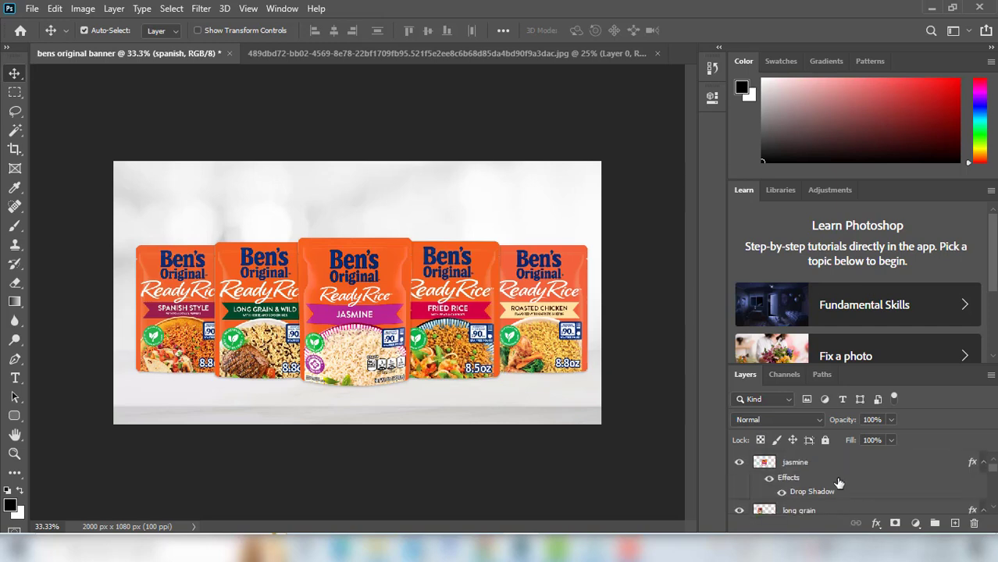
{"action": "scroll", "coordinate": [815, 487], "scroll_direction": "down", "scroll_amount": 3}
{"action": "scroll", "coordinate": [840, 489], "scroll_direction": "up", "scroll_amount": 1}
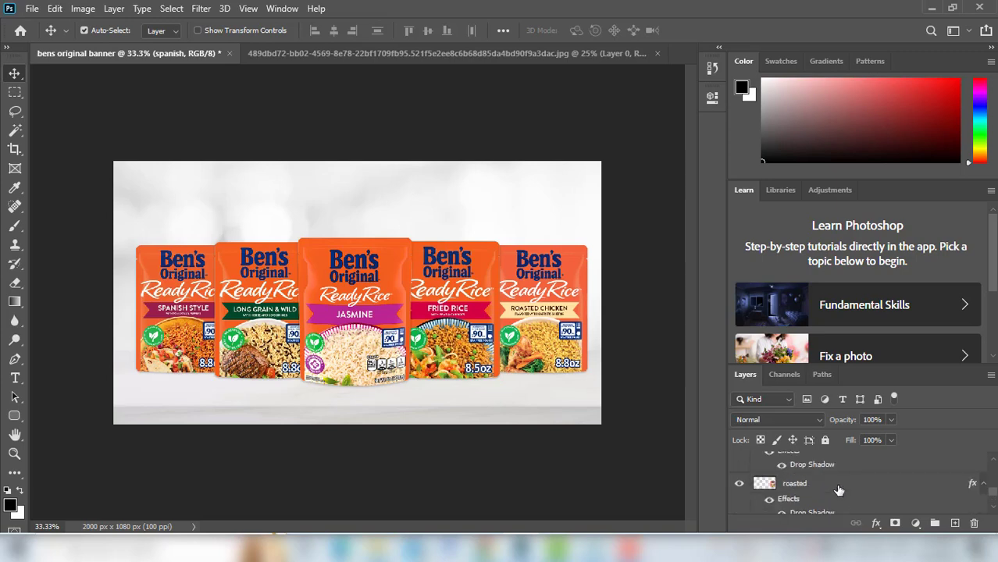
Apply a Vibrance adjustment of 6 to the "roasted" layer to strengthen the Roasted Chicken pouch's colours
{"action": "left_click", "coordinate": [818, 486]}
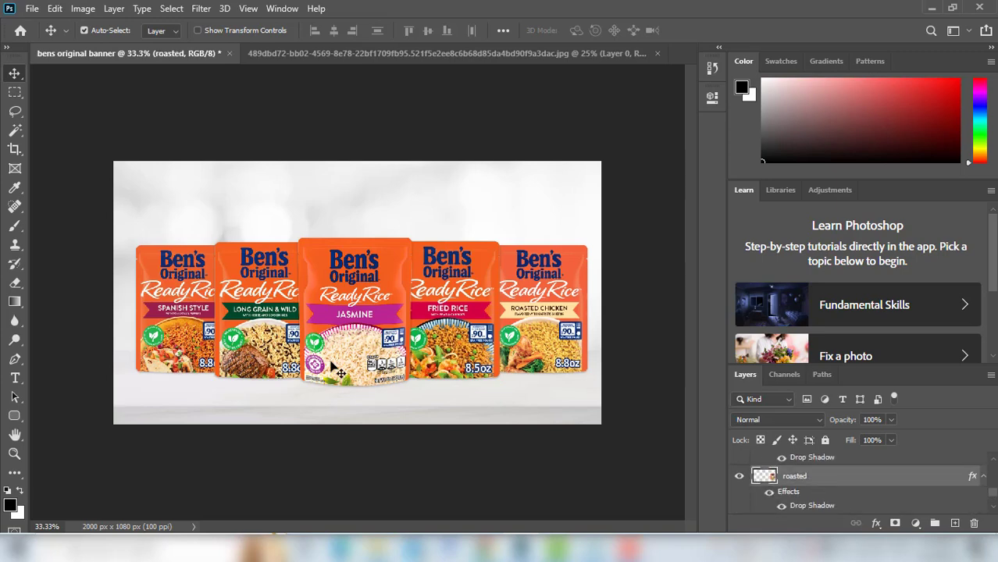
{"action": "left_click", "coordinate": [83, 9]}
{"action": "mouse_move", "coordinate": [172, 46]}
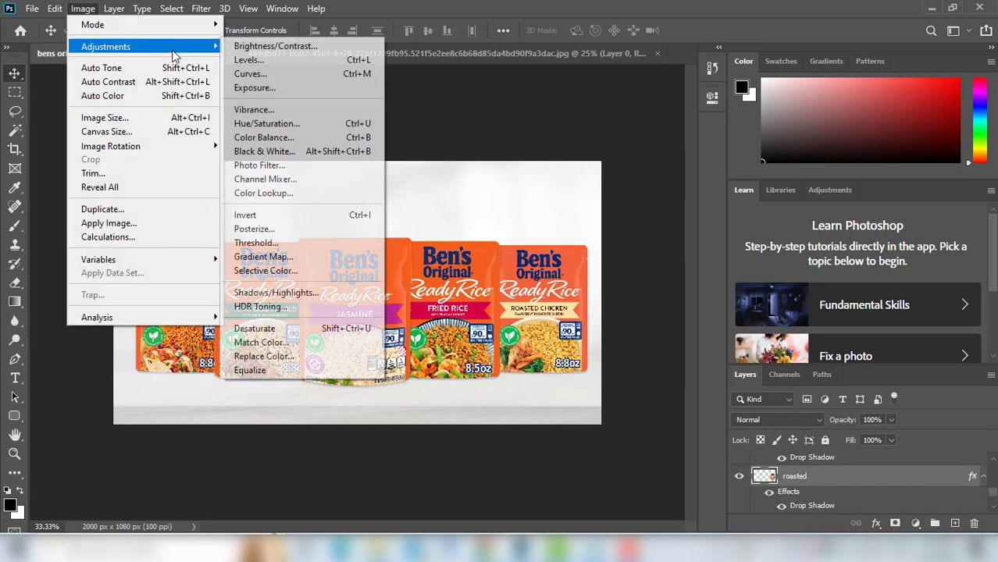
{"action": "left_click", "coordinate": [288, 110]}
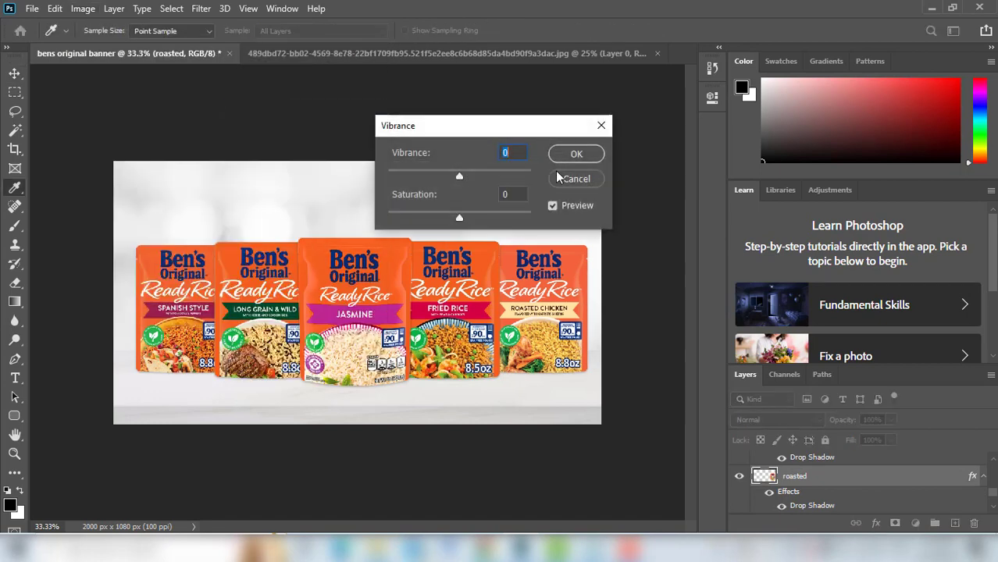
{"action": "type", "text": "6"}
{"action": "key", "text": "Tab"}
{"action": "left_click", "coordinate": [586, 155]}
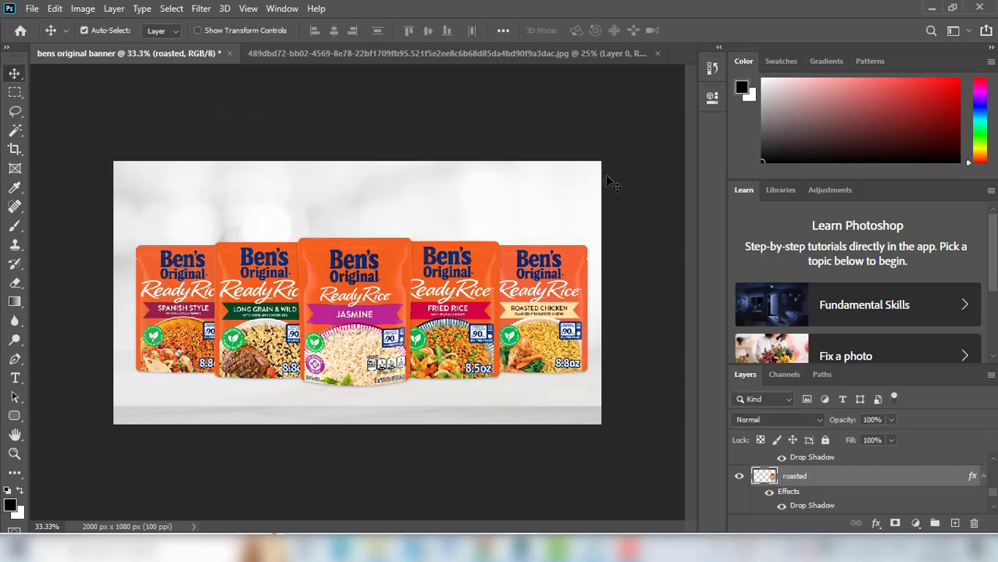
{"action": "scroll", "coordinate": [613, 184], "scroll_direction": "up", "scroll_amount": 1}
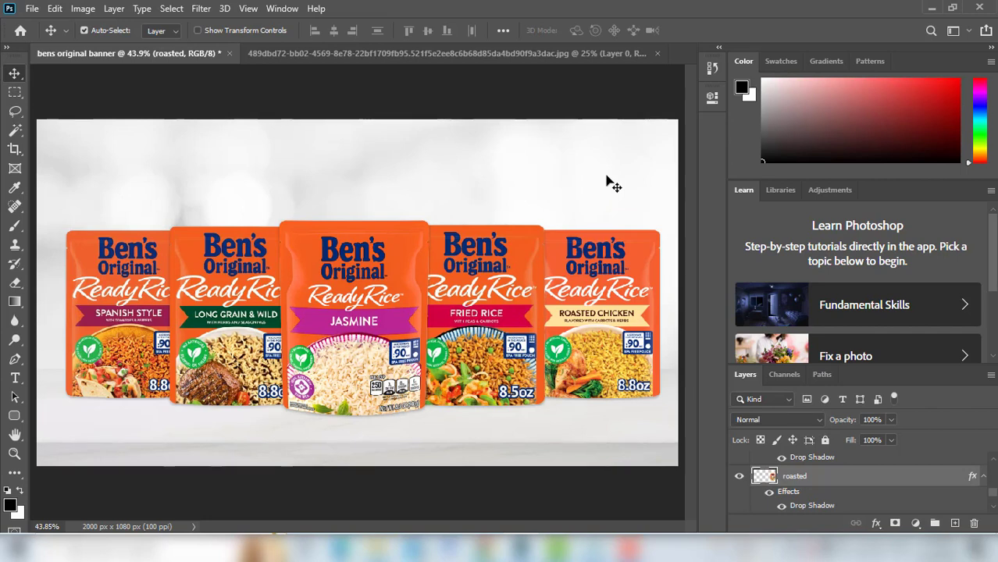
Select all five pouch layers from "jasmine" through "roasted" and centre them together horizontally at X 1000 px
{"action": "scroll", "coordinate": [899, 477], "scroll_direction": "down", "scroll_amount": 2}
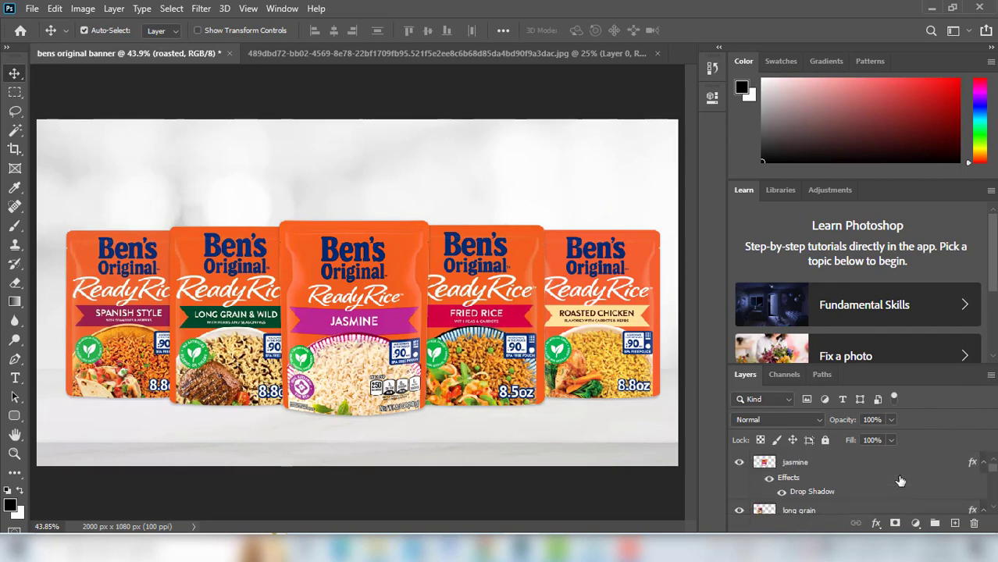
{"action": "left_click", "coordinate": [874, 459]}
{"action": "scroll", "coordinate": [874, 459], "scroll_direction": "down", "scroll_amount": 3}
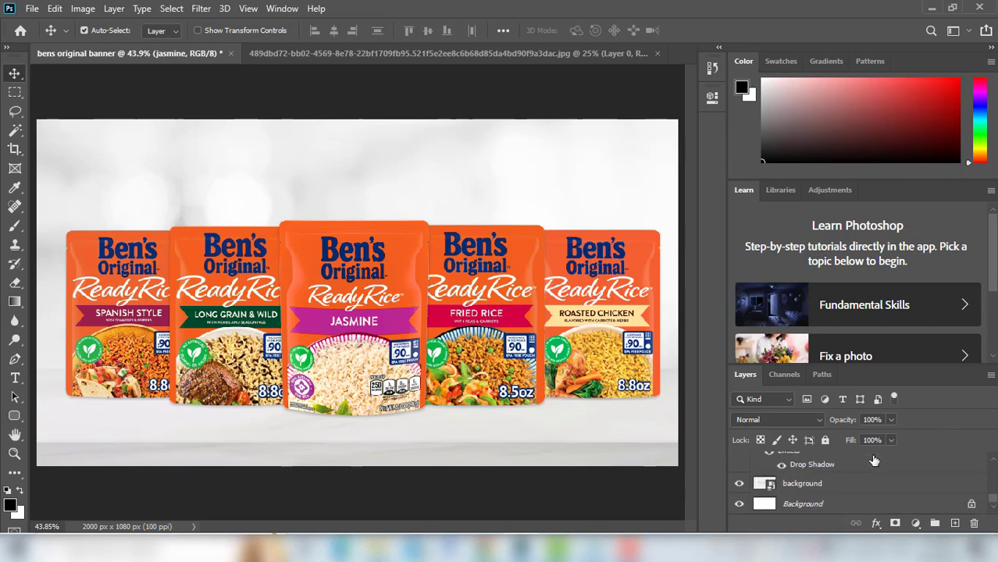
{"action": "scroll", "coordinate": [834, 478], "scroll_direction": "up", "scroll_amount": 5}
{"action": "left_click", "coordinate": [834, 483], "text": "shift"}
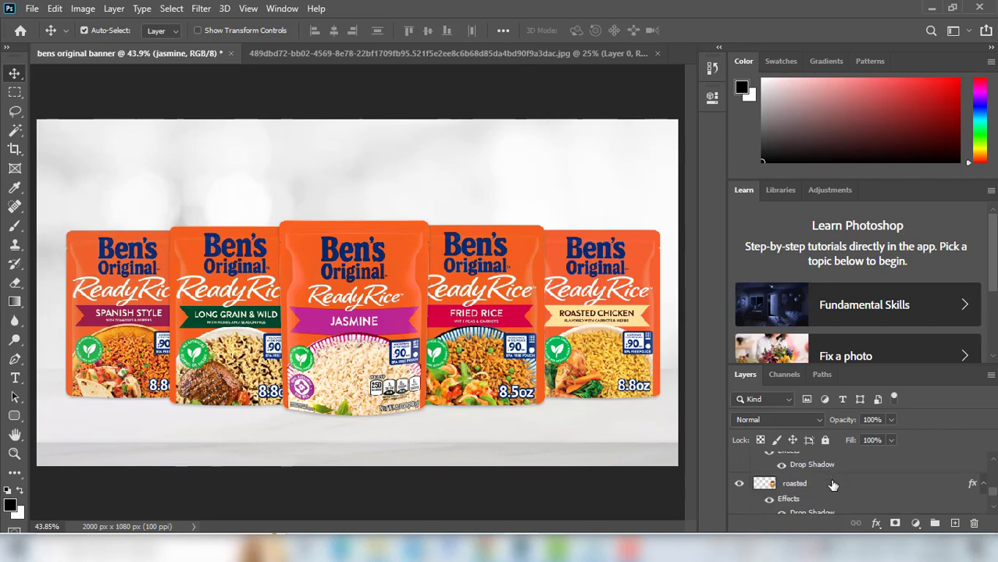
{"action": "key", "text": "ctrl+t"}
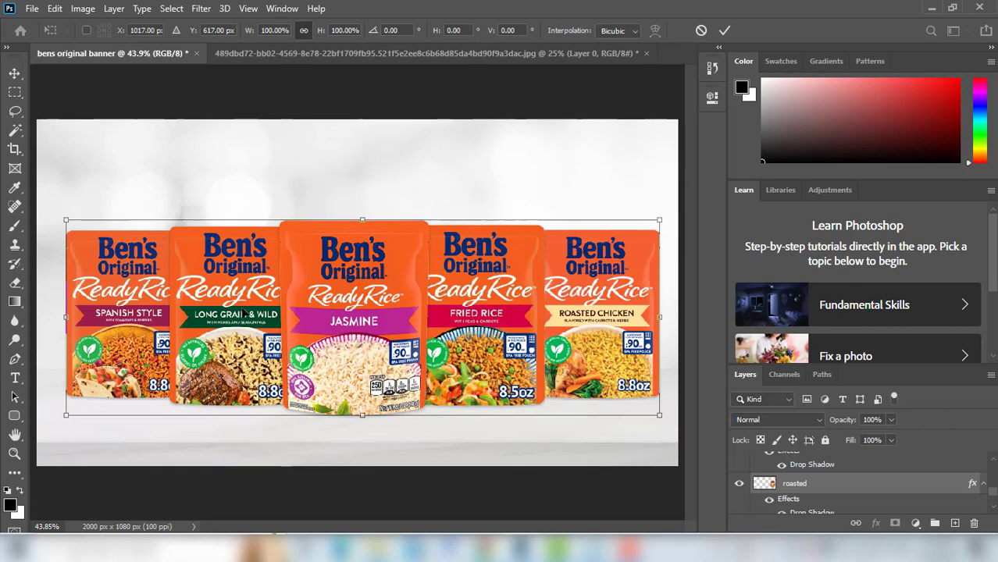
{"action": "left_click_drag", "start_coordinate": [363, 326], "coordinate": [359, 323]}
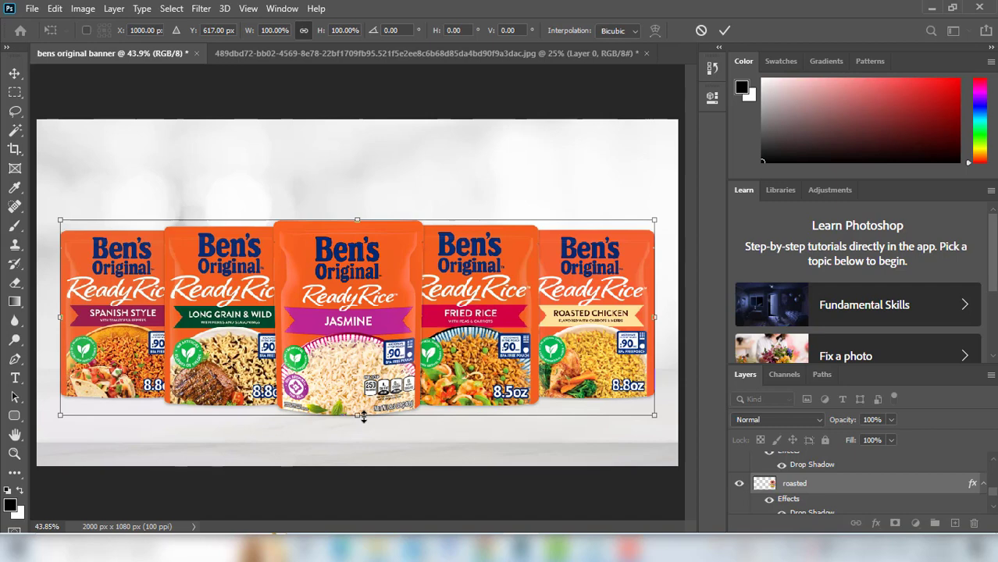
Enlarge the five pouches together proportionally to about 102.6%, keeping the row horizontally centred on the canvas
{"action": "left_click_drag", "start_coordinate": [363, 417], "coordinate": [364, 423]}
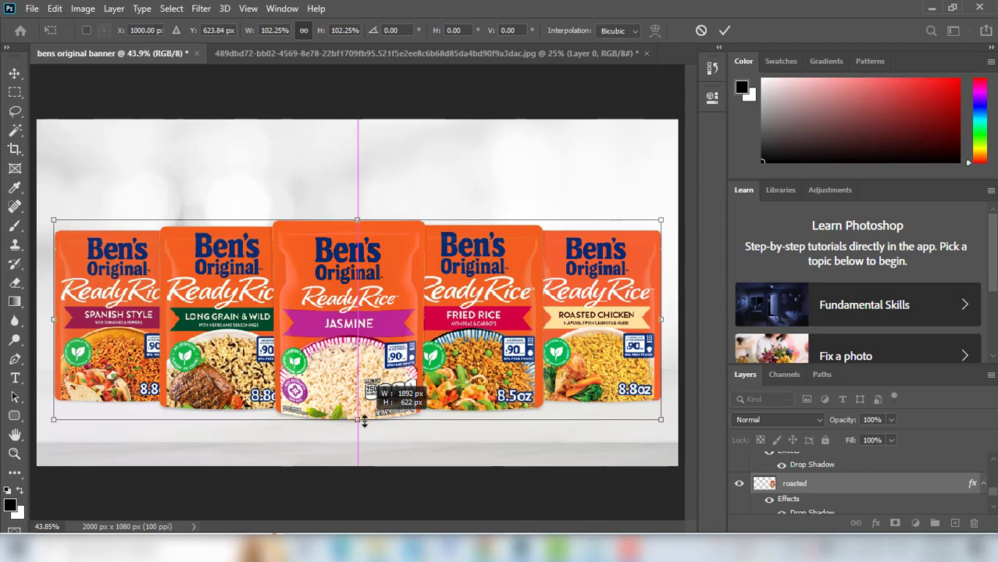
{"action": "left_click_drag", "start_coordinate": [364, 422], "coordinate": [364, 423]}
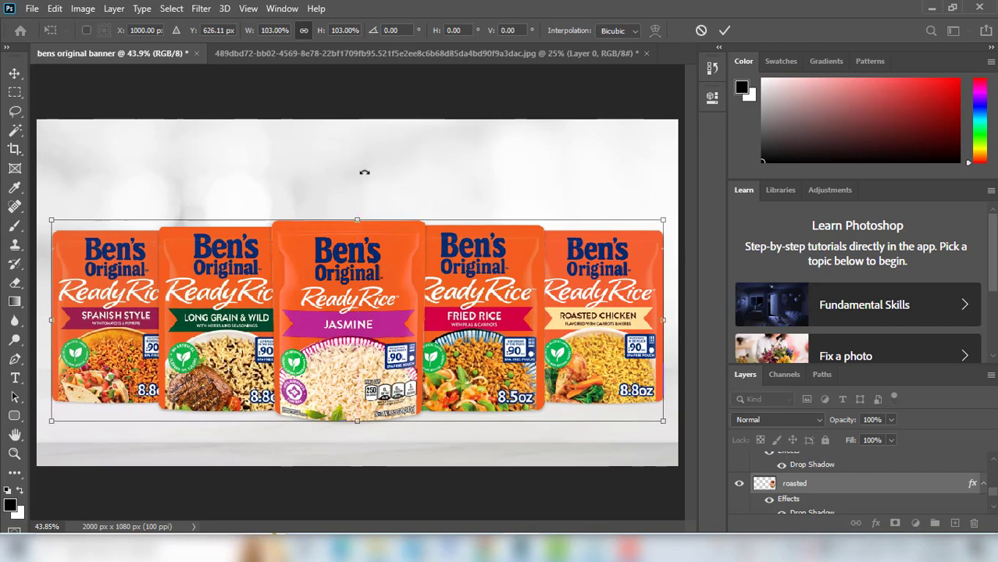
{"action": "mouse_move", "coordinate": [359, 219]}
{"action": "left_mouse_down"}
{"action": "mouse_move", "coordinate": [361, 210]}
{"action": "mouse_move", "coordinate": [360, 220]}
{"action": "left_mouse_up"}
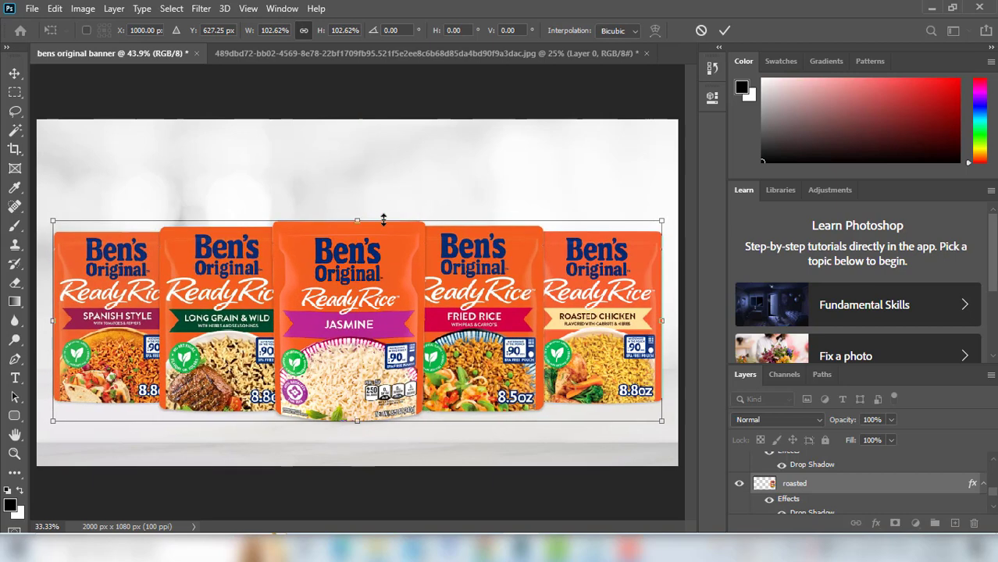
{"action": "key", "text": "ctrl+minus"}
{"action": "key", "text": "ctrl+minus"}
{"action": "key", "text": "ctrl+minus"}
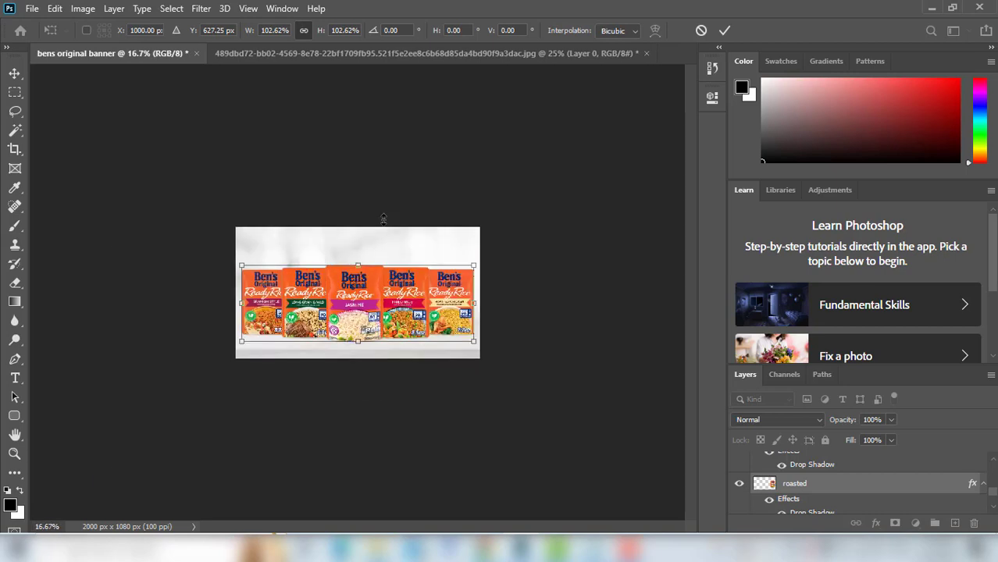
{"action": "key", "text": "Return"}
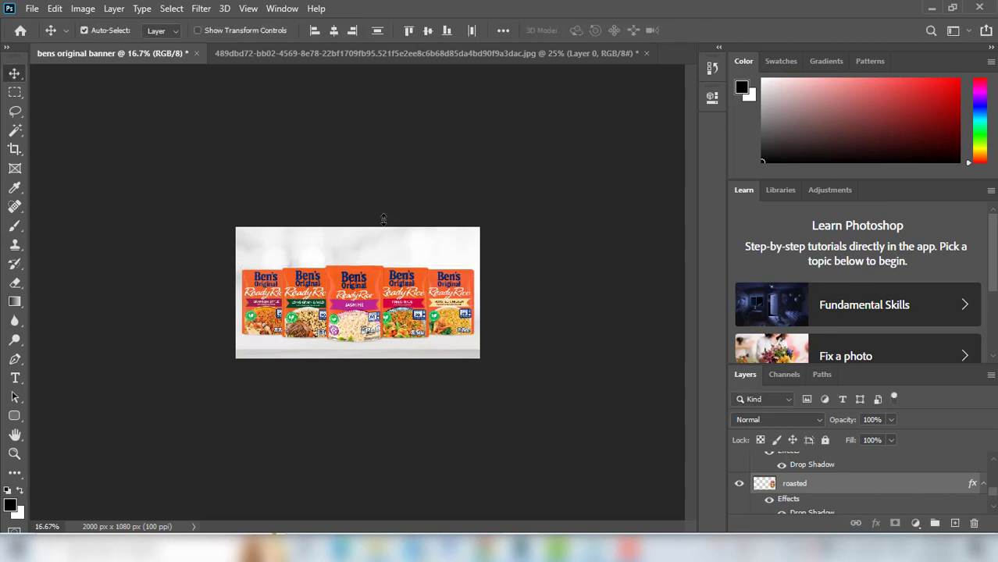
{"action": "key", "text": "ctrl+0"}
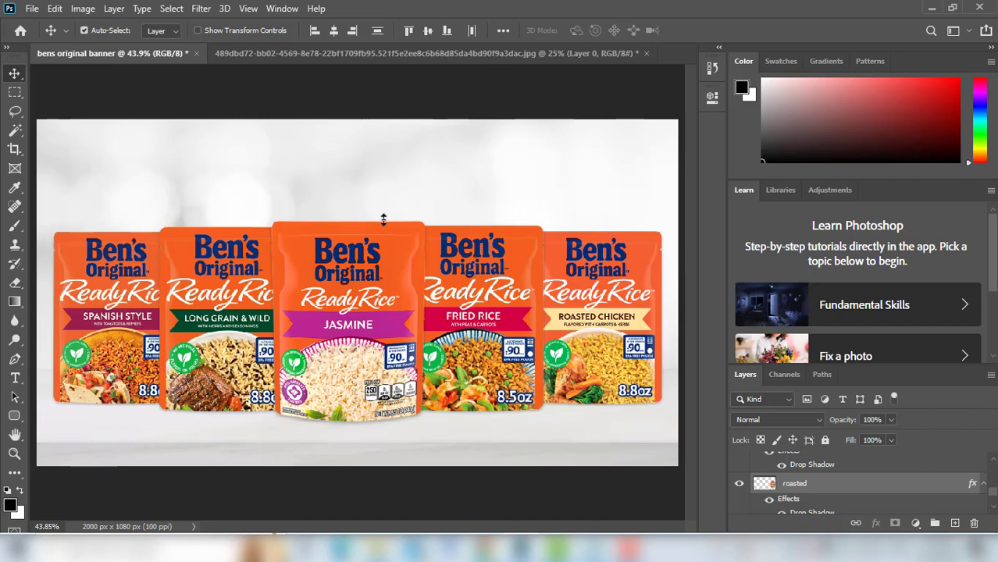
Nudge the five selected pouches straight down by about 15 px so they sit lower on the tabletop
{"action": "left_click", "coordinate": [384, 219]}
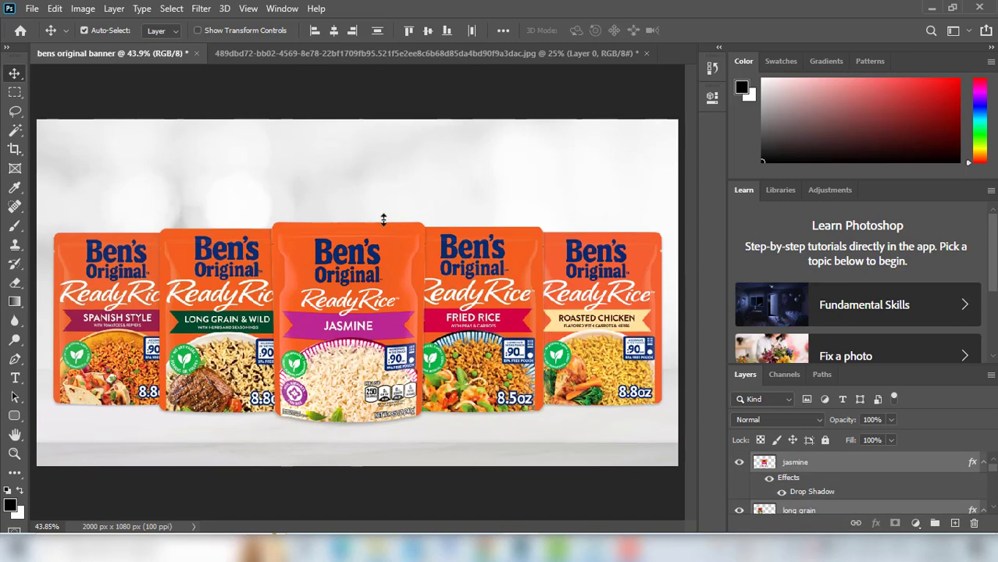
{"action": "key", "text": "Down"}
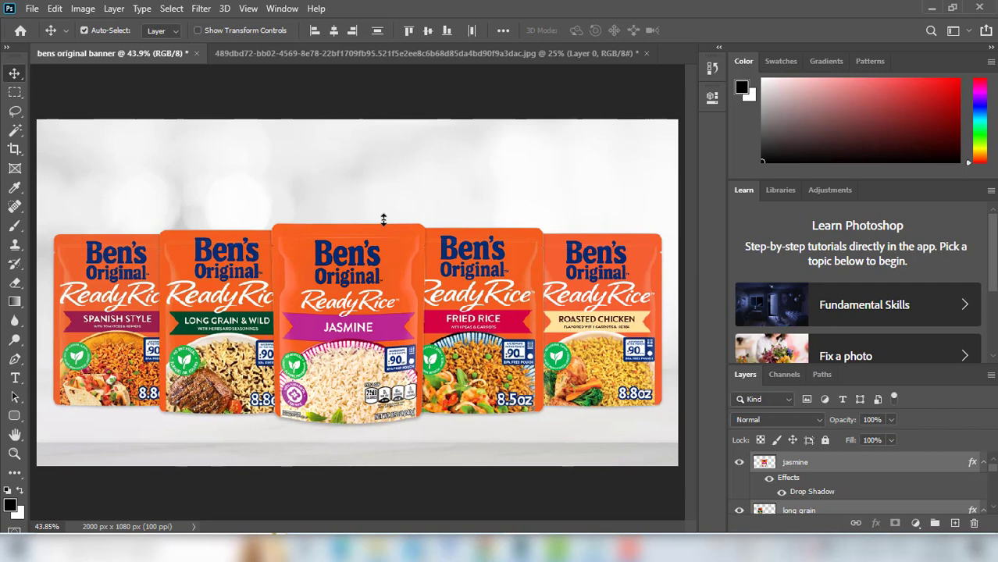
{"action": "key", "text": "Up"}
{"action": "key", "text": "Up"}
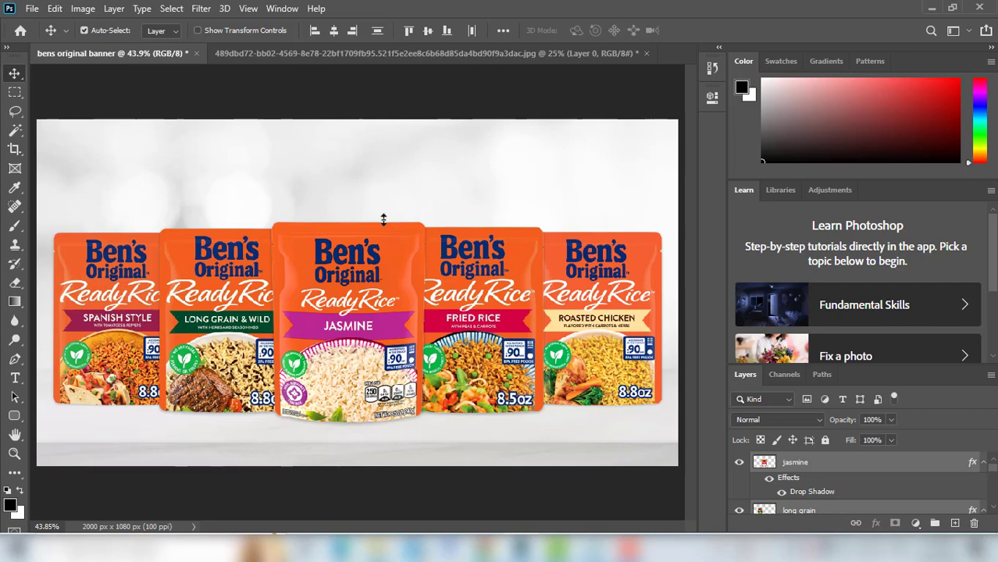
{"action": "key", "text": "Down"}
{"action": "key", "text": "Down"}
{"action": "key", "text": "Down"}
{"action": "key", "text": "Down"}
{"action": "key", "text": "Down"}
{"action": "key", "text": "Down"}
{"action": "key", "text": "Down"}
{"action": "key", "text": "Down"}
{"action": "key", "text": "Down"}
{"action": "key", "text": "Down"}
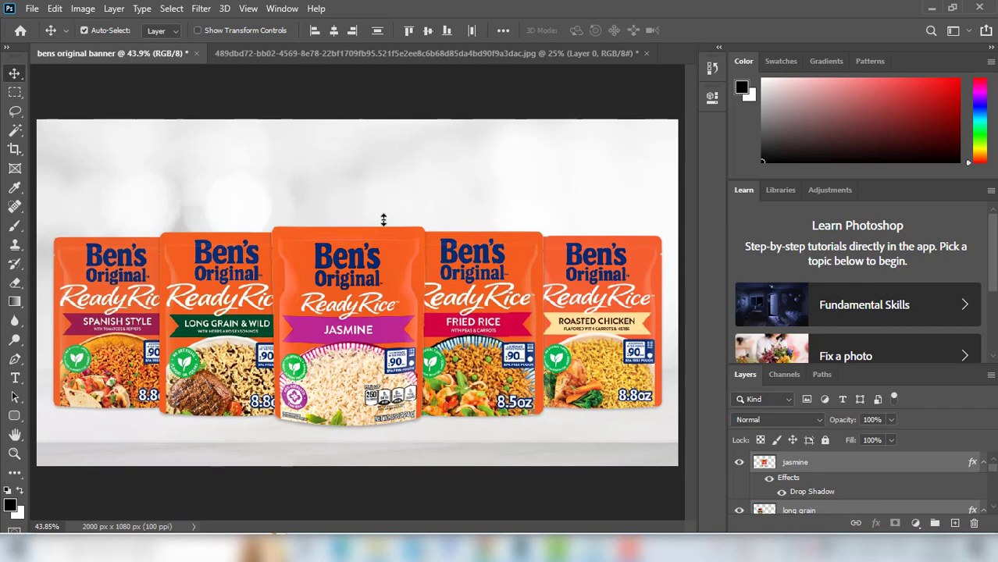
{"action": "key", "text": "Down"}
{"action": "key", "text": "Down"}
{"action": "key", "text": "Down"}
{"action": "key", "text": "Down"}
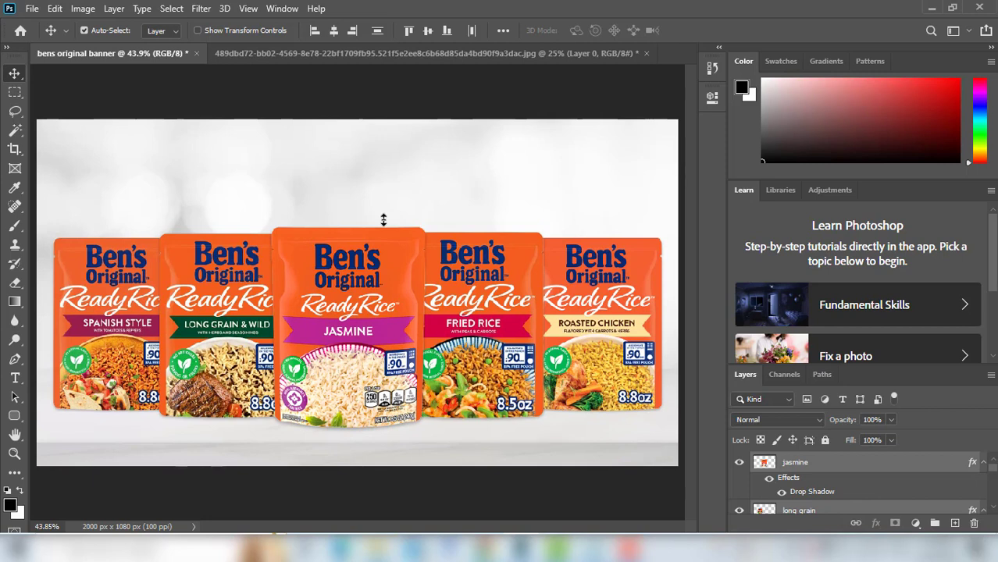
{"action": "key", "text": "Down"}
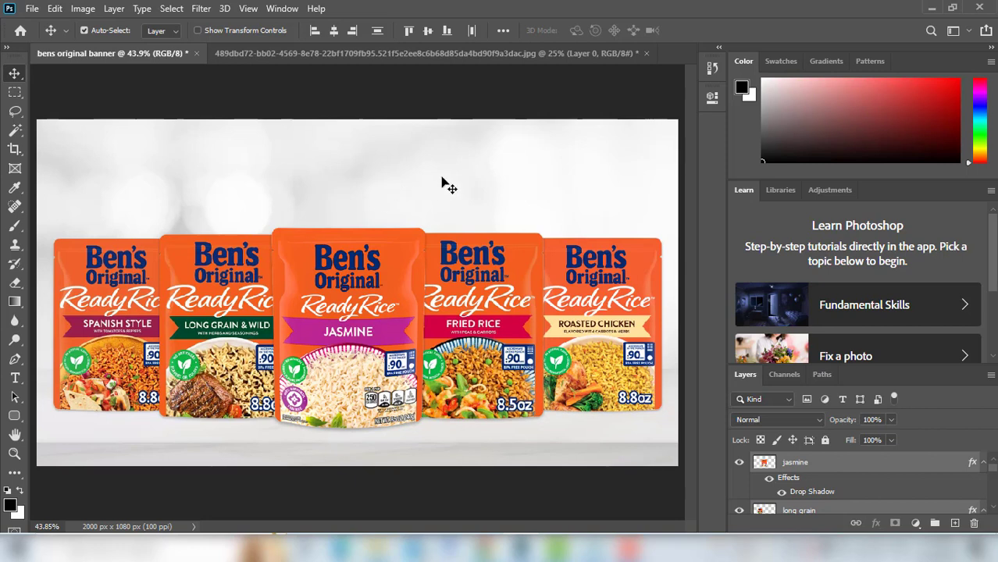
Place BensOriginalLogo.svg as an embedded object directly above the "jasmine" layer
{"action": "key", "text": "ctrl"}
{"action": "left_click", "coordinate": [840, 467]}
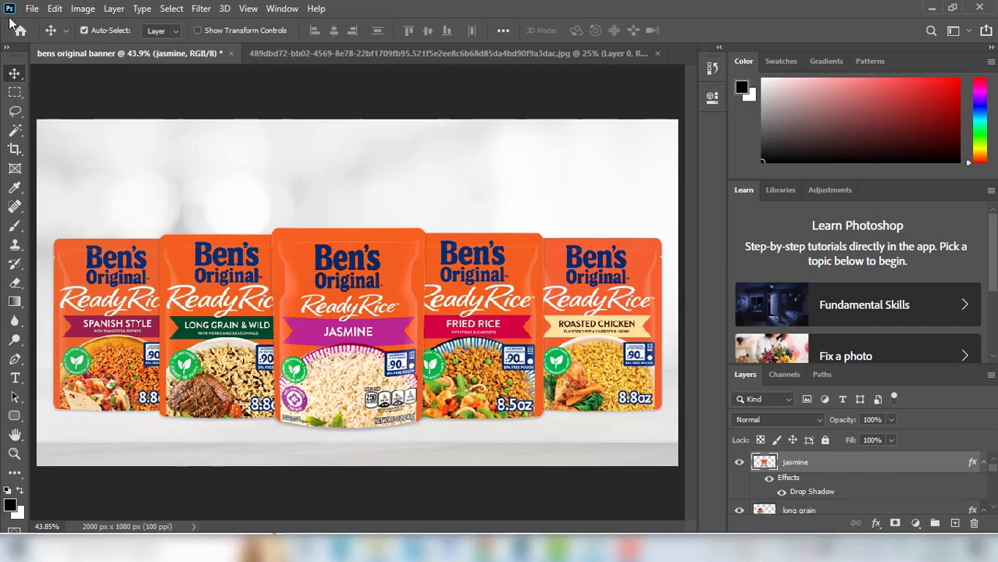
{"action": "left_click", "coordinate": [32, 8]}
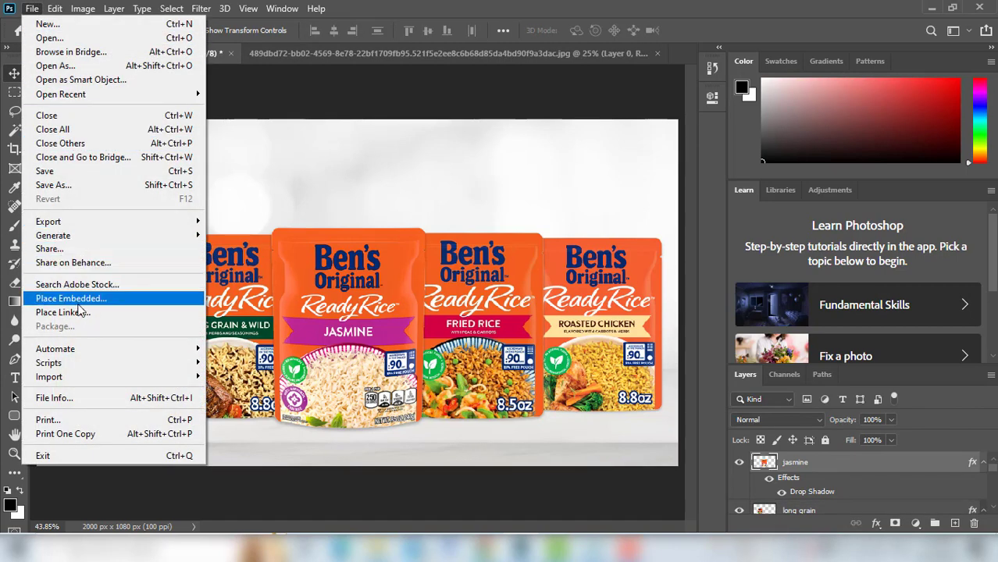
{"action": "left_click", "coordinate": [87, 300]}
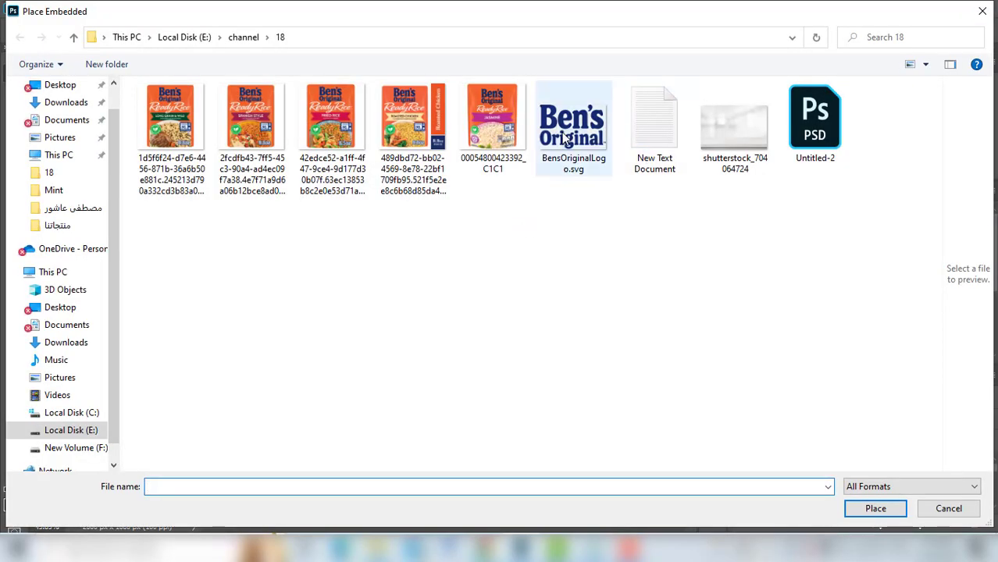
{"action": "double_click", "coordinate": [559, 153]}
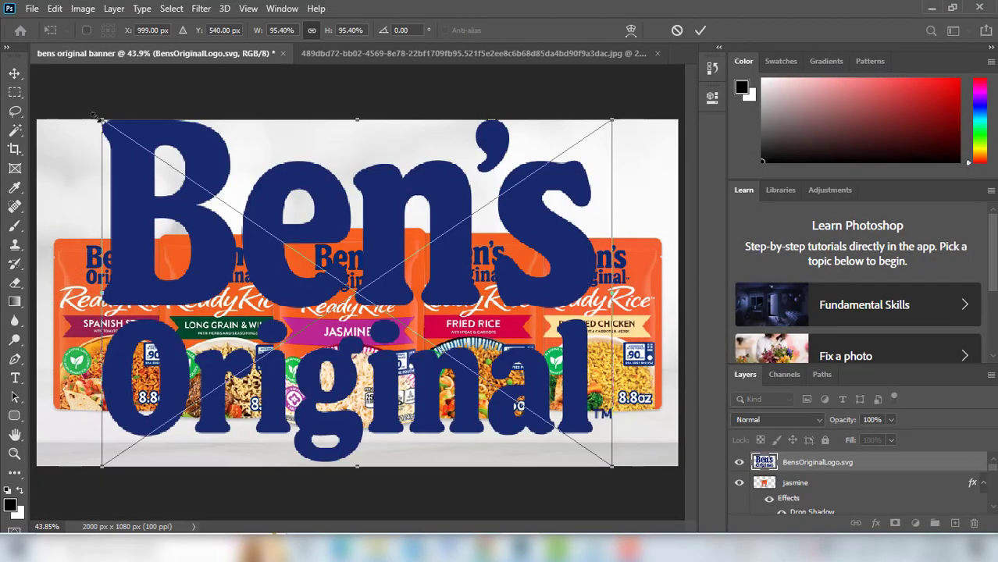
Scale the logo proportionally to about 10.6% and position it in the canvas's upper-left corner, flush with the Spanish Style pouch's outer edge
{"action": "left_click_drag", "start_coordinate": [100, 117], "coordinate": [53, 151]}
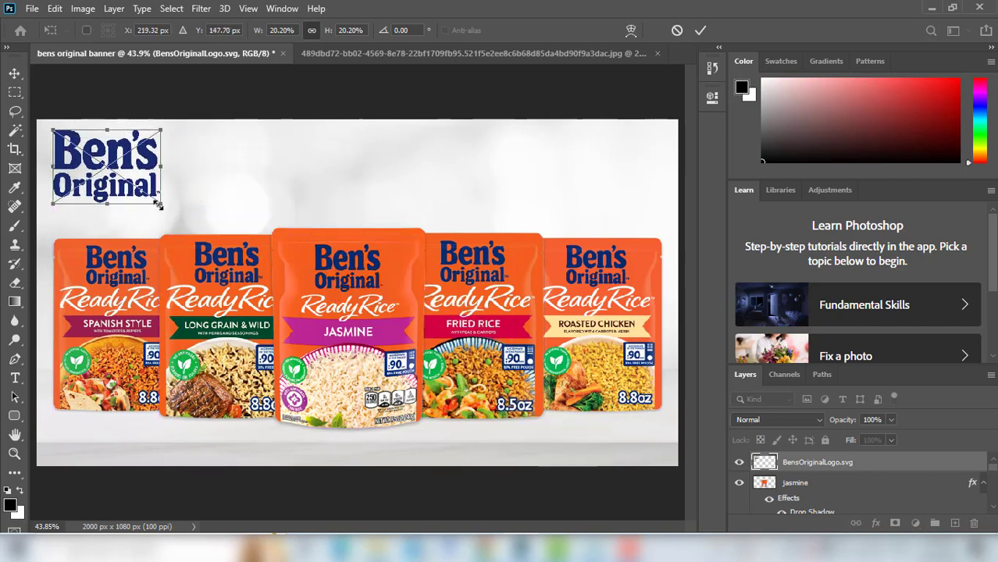
{"action": "left_click_drag", "start_coordinate": [159, 205], "coordinate": [100, 158]}
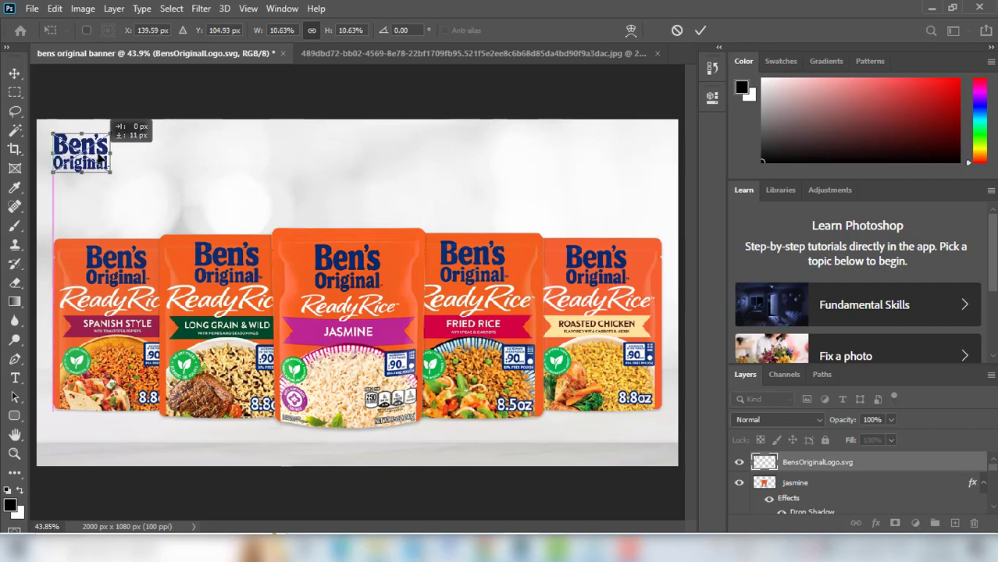
{"action": "left_click_drag", "start_coordinate": [100, 159], "coordinate": [100, 162]}
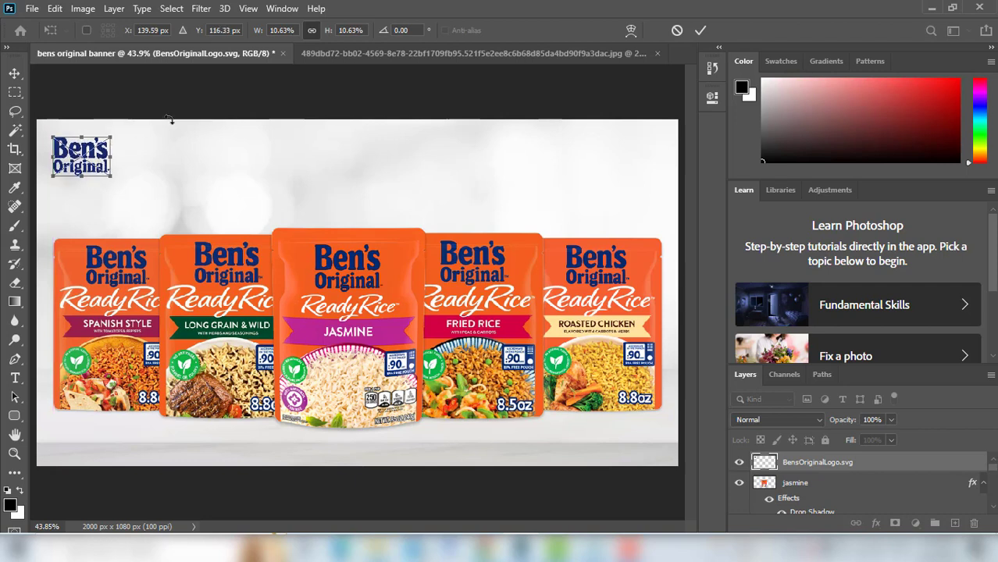
Nudge the logo left and up to about X 128 px, Y 105 px and commit its placement
{"action": "key", "text": "Left"}
{"action": "key", "text": "Left"}
{"action": "key", "text": "Left"}
{"action": "key", "text": "Left"}
{"action": "key", "text": "Left"}
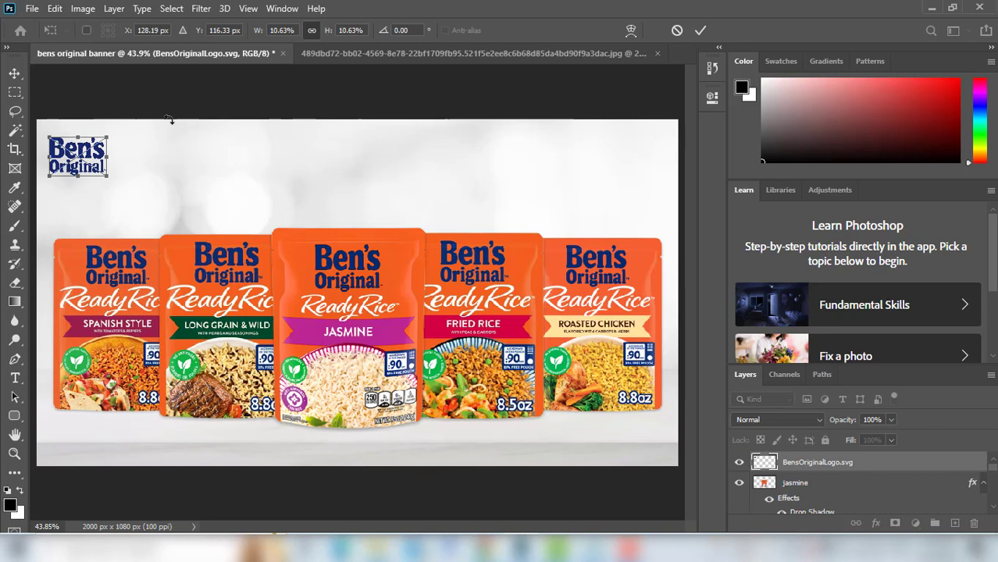
{"action": "key", "text": "Down"}
{"action": "key", "text": "Down"}
{"action": "key", "text": "Up"}
{"action": "key", "text": "Up"}
{"action": "key", "text": "Up"}
{"action": "key", "text": "Up"}
{"action": "key", "text": "Up"}
{"action": "key", "text": "Up"}
{"action": "key", "text": "Up"}
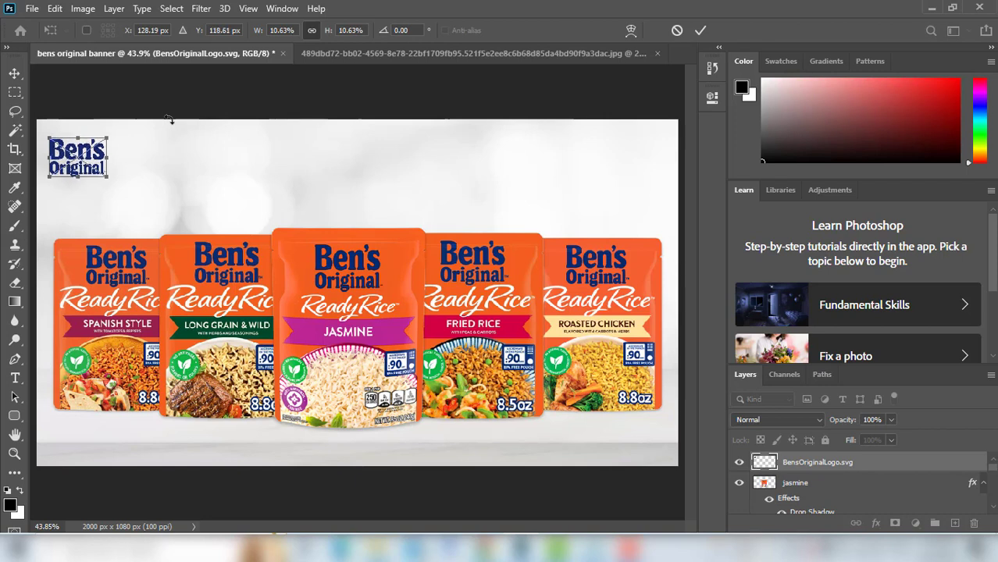
{"action": "key", "text": "Return"}
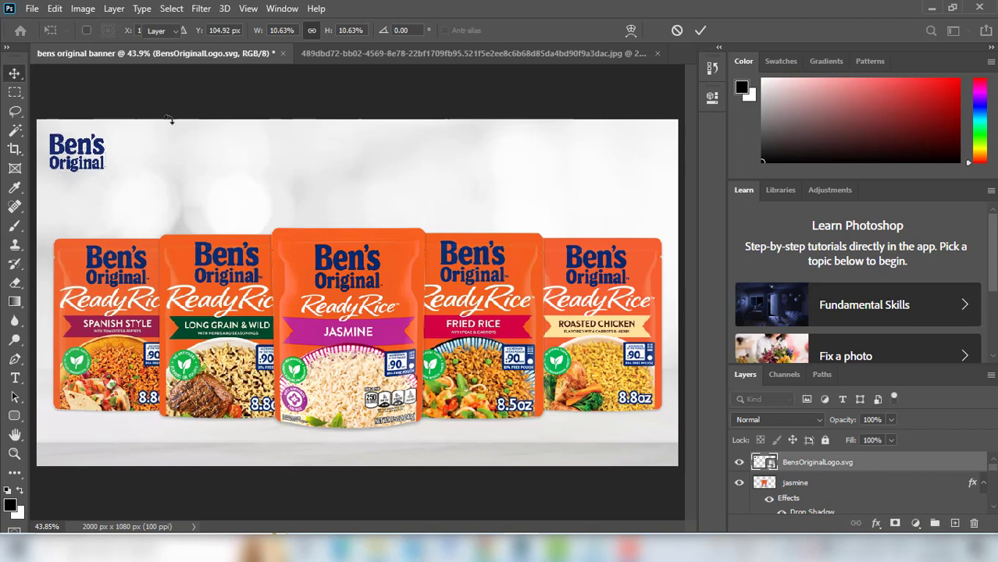
Fine-tune the logo's vertical position so it sits a few pixels above where it was committed
{"action": "key", "text": "Up"}
{"action": "key", "text": "Up"}
{"action": "key", "text": "Up"}
{"action": "key", "text": "Up"}
{"action": "key", "text": "Up"}
{"action": "key", "text": "Up"}
{"action": "key", "text": "Up"}
{"action": "key", "text": "Up"}
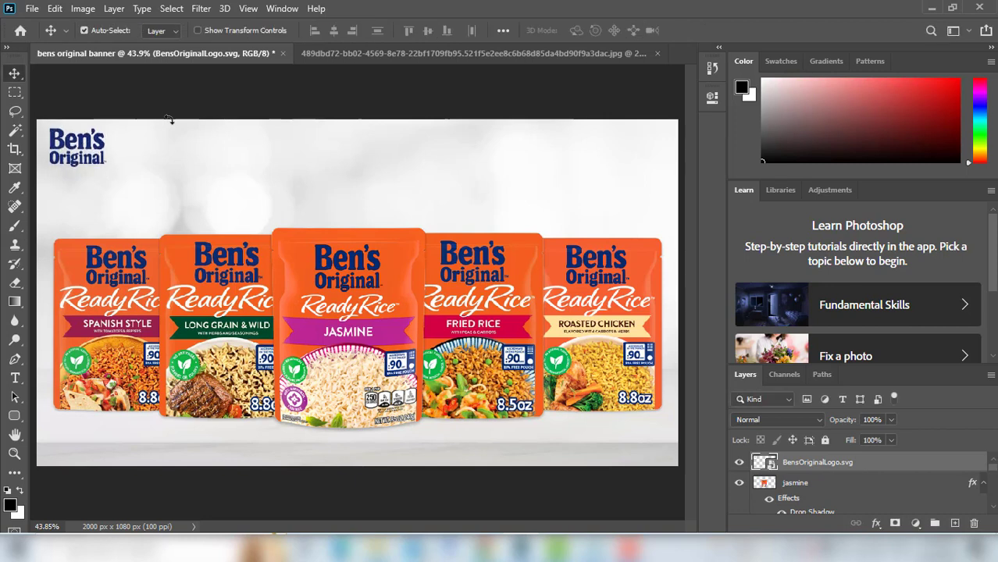
{"action": "key", "text": "Down"}
{"action": "key", "text": "Down"}
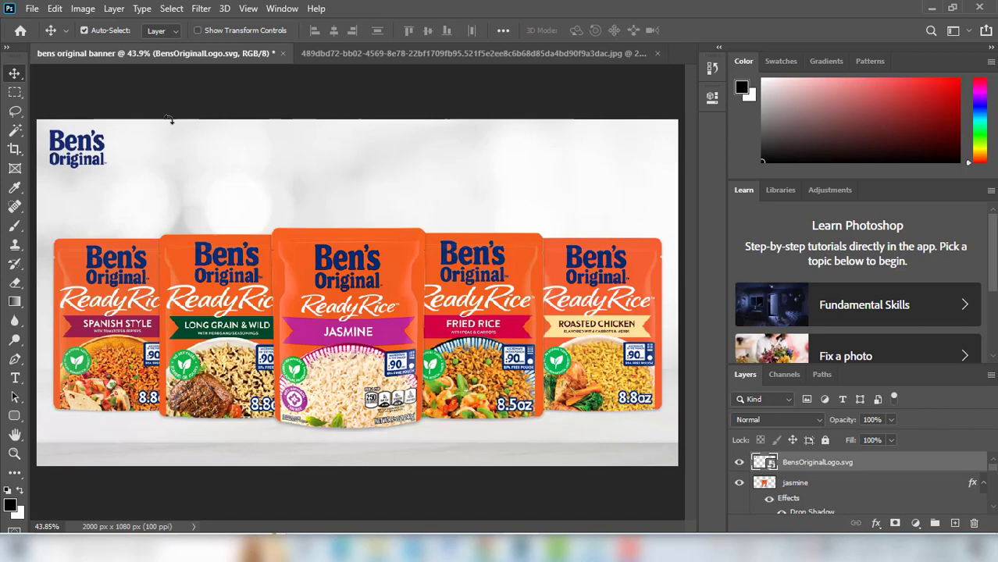
{"action": "key", "text": "ctrl+minus"}
{"action": "key", "text": "ctrl+minus"}
{"action": "key", "text": "ctrl+minus"}
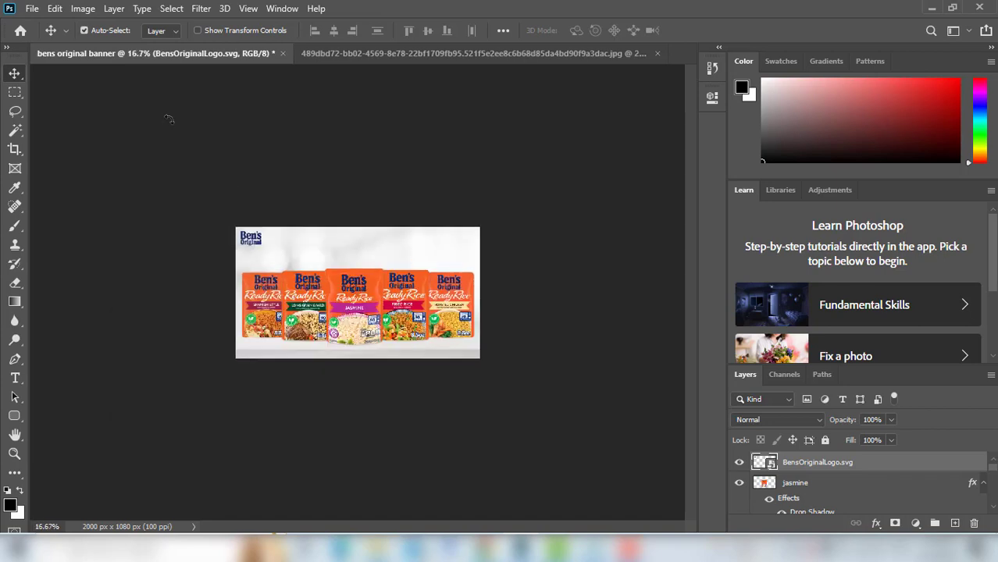
{"action": "key", "text": "Down"}
{"action": "key", "text": "Down"}
{"action": "key", "text": "Down"}
{"action": "key", "text": "Down"}
{"action": "key", "text": "Down"}
{"action": "key", "text": "ctrl+0"}
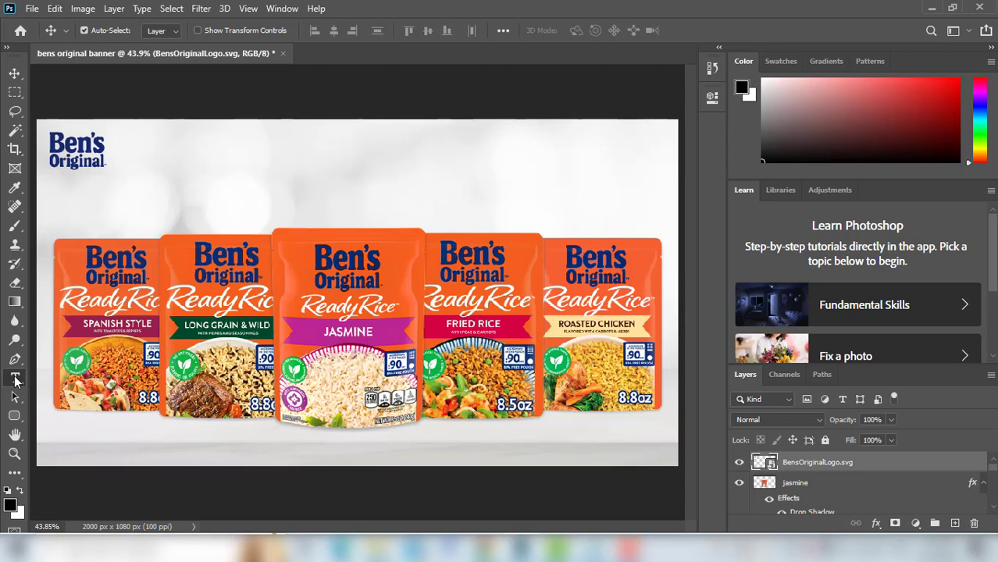
Add a text line above the pouches with the copied tagline "real fast.real delicious" in Chivo Bold at 57 pt
{"action": "left_click", "coordinate": [15, 380]}
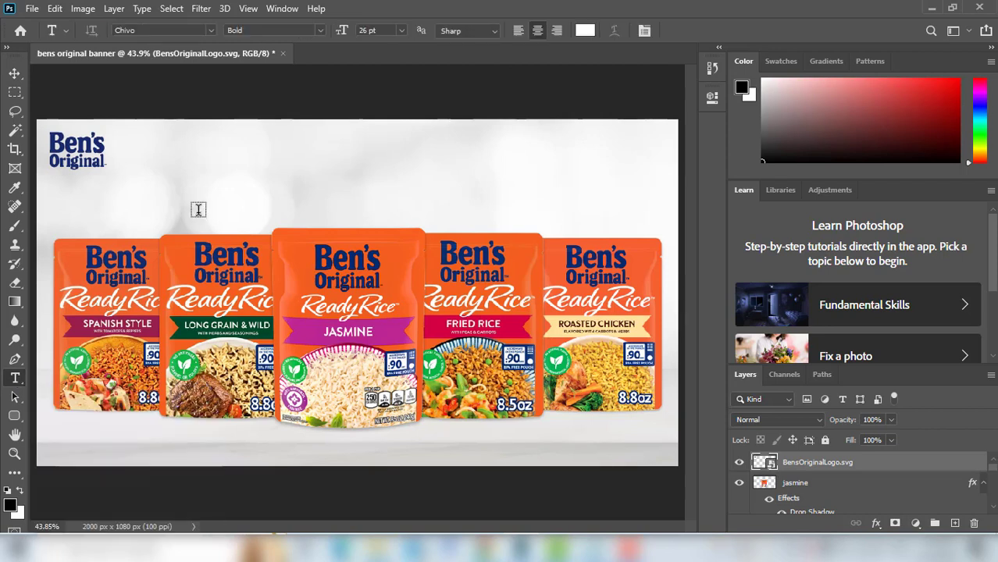
{"action": "left_click", "coordinate": [246, 192]}
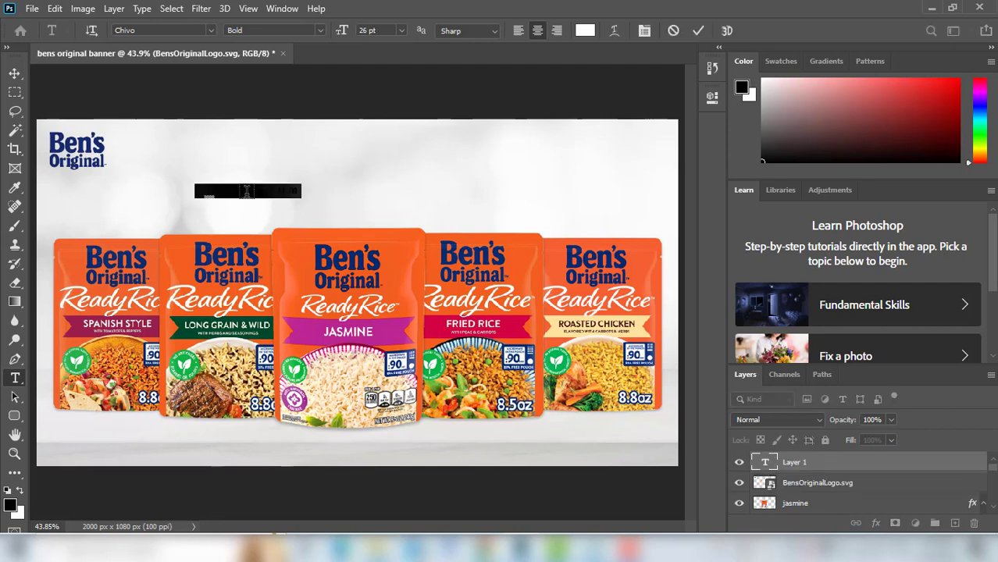
{"action": "key", "text": "ctrl+v"}
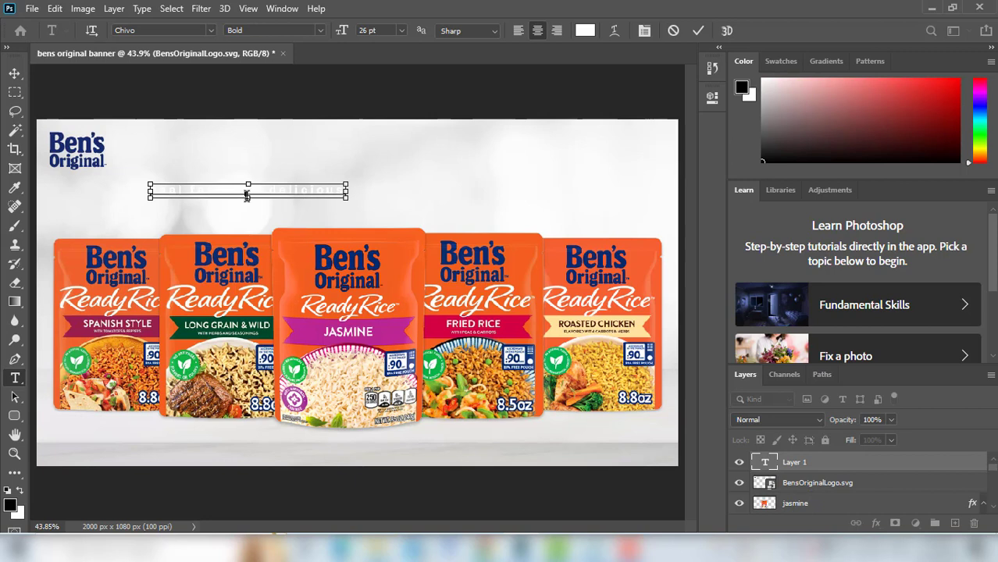
{"action": "key", "text": "ctrl+a"}
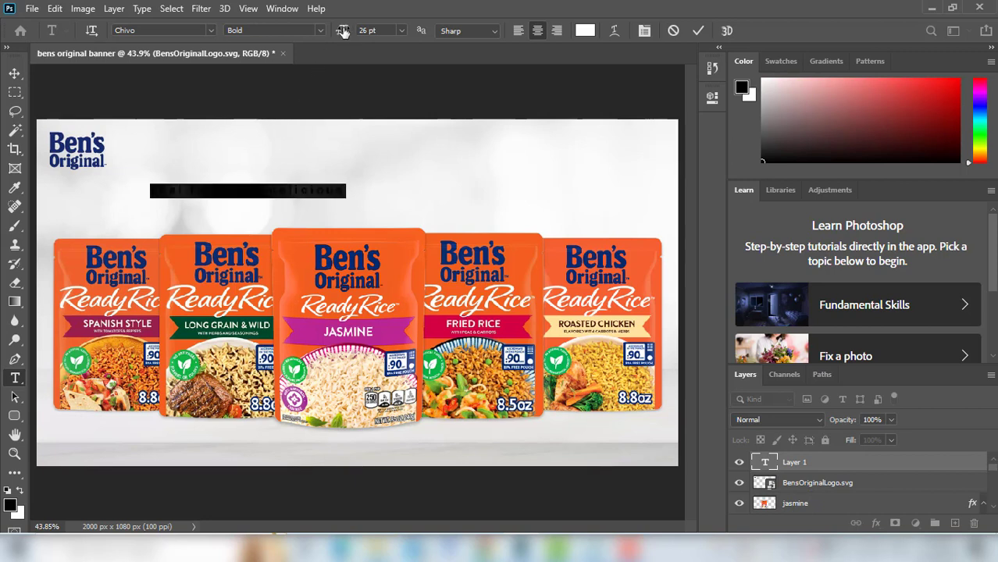
{"action": "left_click_drag", "start_coordinate": [342, 32], "coordinate": [367, 31]}
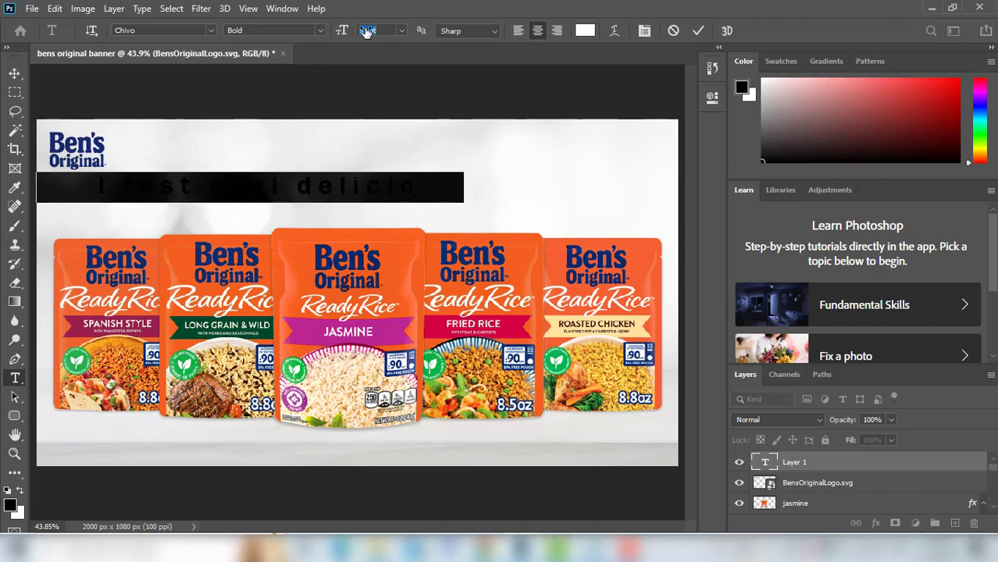
{"action": "scroll", "coordinate": [367, 31], "scroll_direction": "down", "scroll_amount": 3}
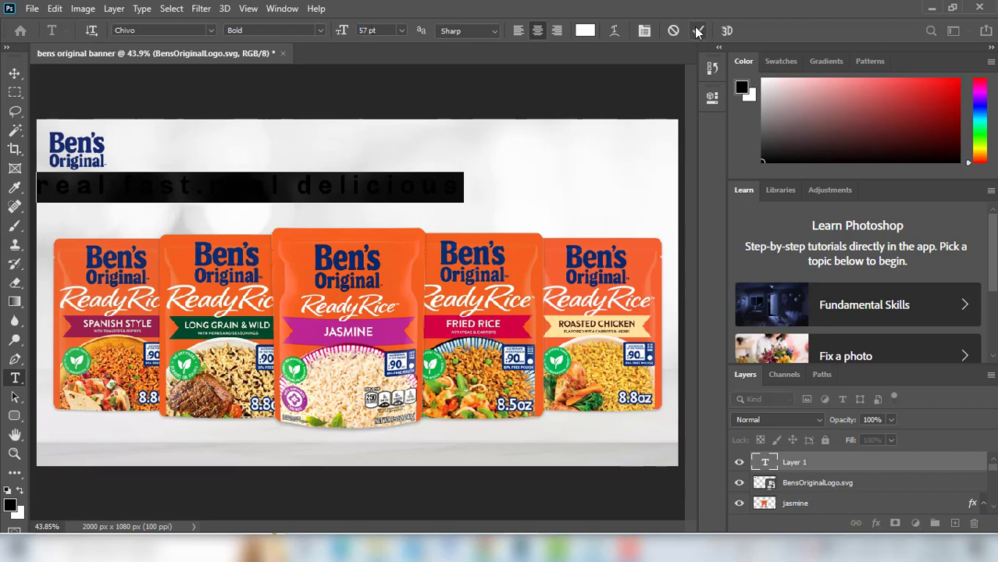
Colour the tagline with the orange f56020 sampled from the Jasmine pouch and commit the text
{"action": "left_click", "coordinate": [585, 31]}
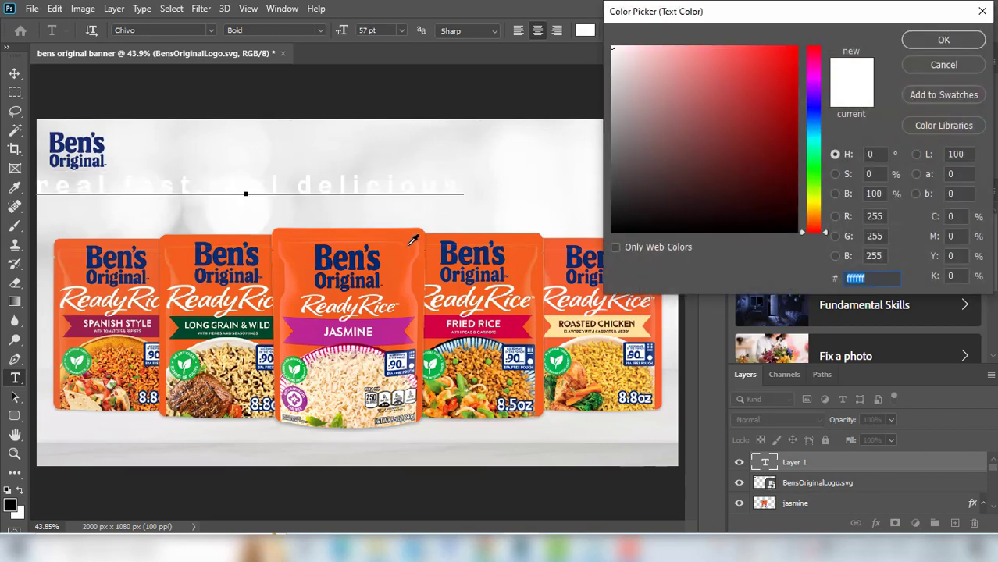
{"action": "left_click", "coordinate": [406, 256]}
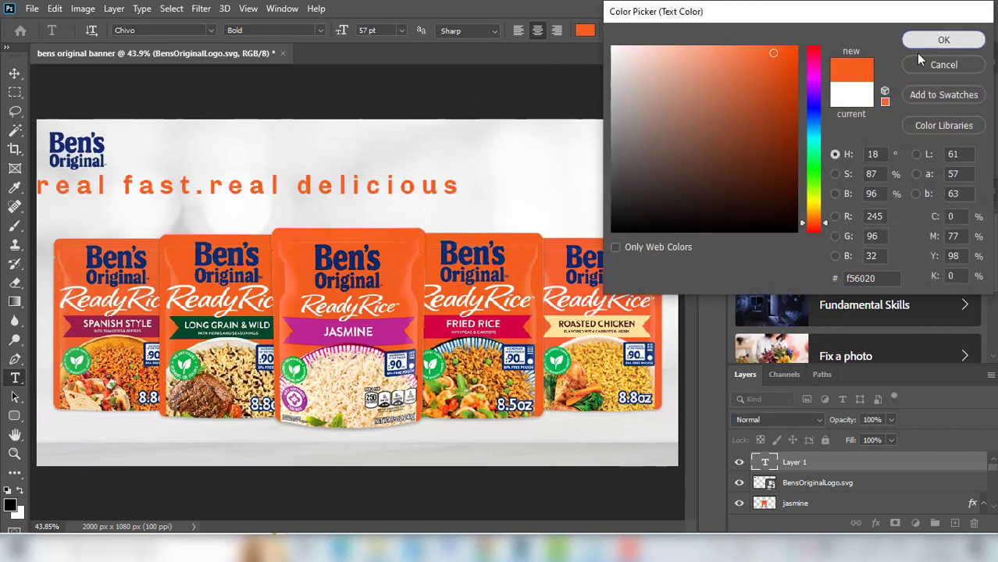
{"action": "left_click", "coordinate": [943, 39]}
{"action": "left_click", "coordinate": [697, 30]}
Centre the tagline horizontally above the pouches and raise it slightly
{"action": "left_click", "coordinate": [15, 73]}
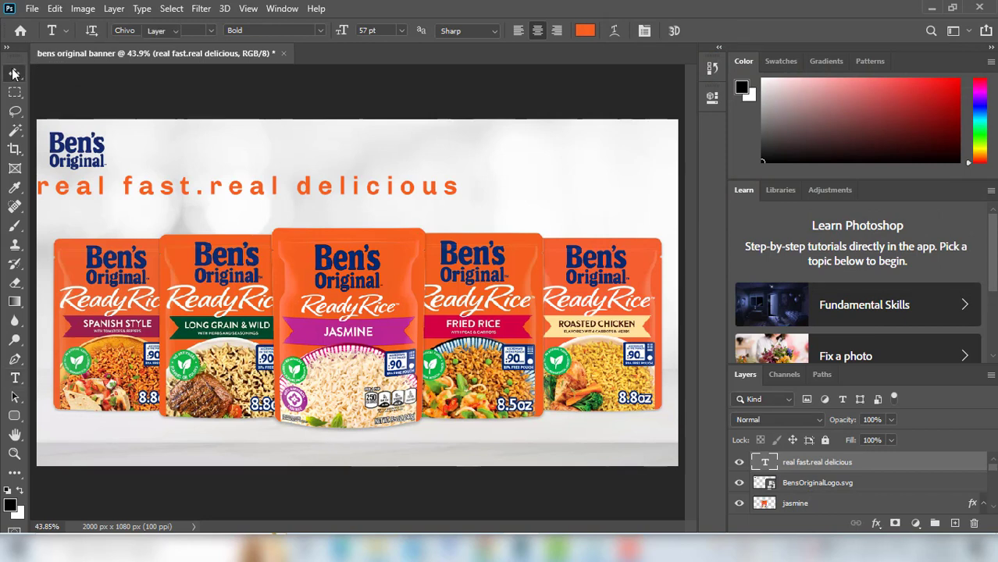
{"action": "left_click_drag", "start_coordinate": [185, 196], "coordinate": [296, 191]}
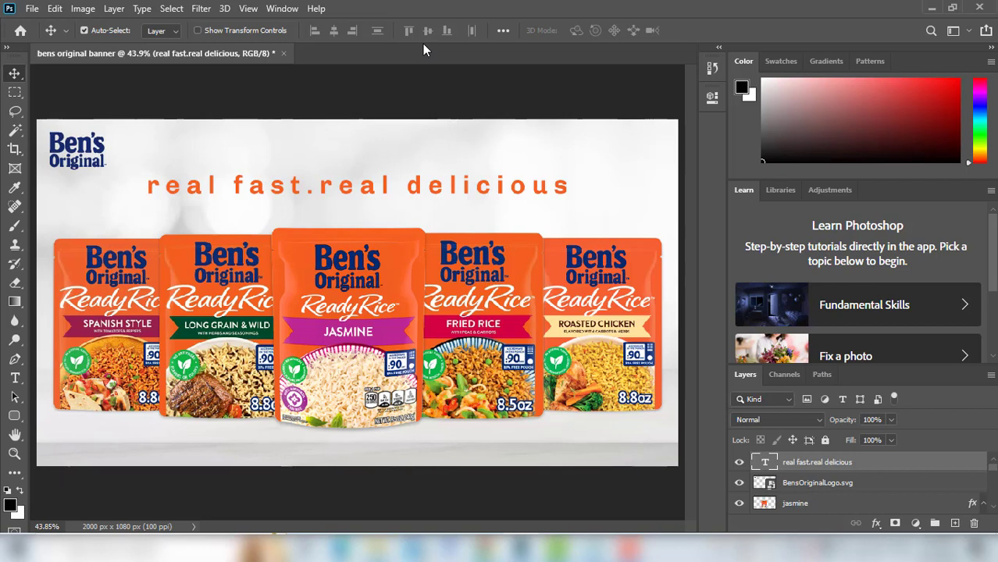
{"action": "key", "text": "Up"}
{"action": "key", "text": "Up"}
{"action": "key", "text": "Up"}
{"action": "key", "text": "Up"}
{"action": "key", "text": "Up"}
{"action": "key", "text": "Up"}
{"action": "key", "text": "Up"}
{"action": "key", "text": "Up"}
{"action": "key", "text": "Up"}
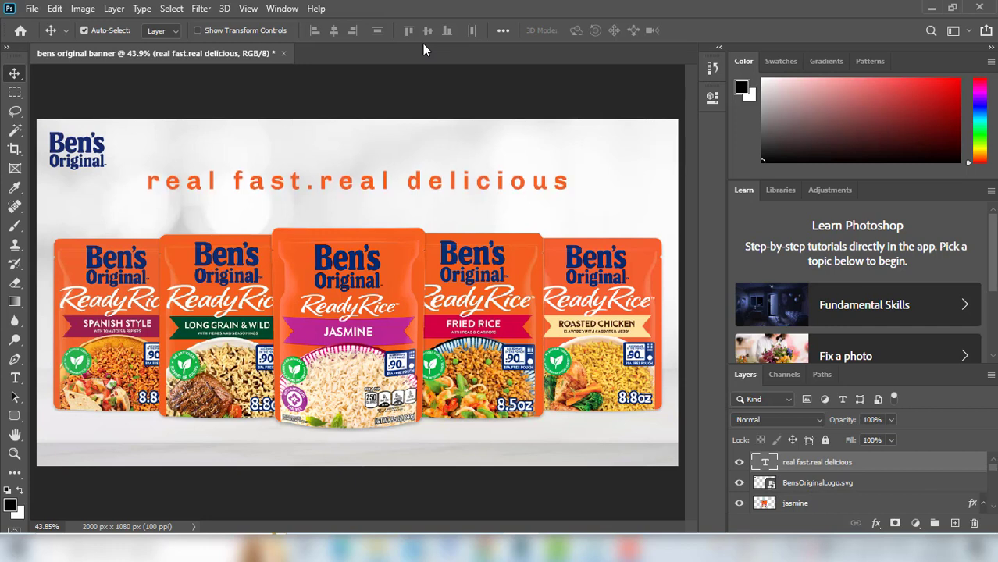
{"action": "key", "text": "Down"}
{"action": "key", "text": "Down"}
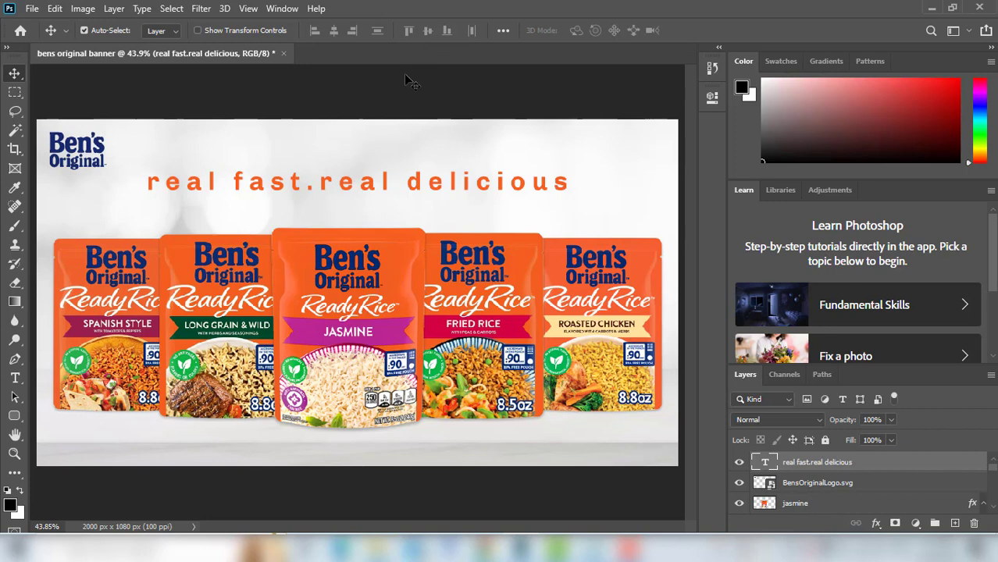
Capitalise the first letter of each tagline word so it reads "Real Fast.Real Delicious", and commit the edit
{"action": "left_click", "coordinate": [15, 378]}
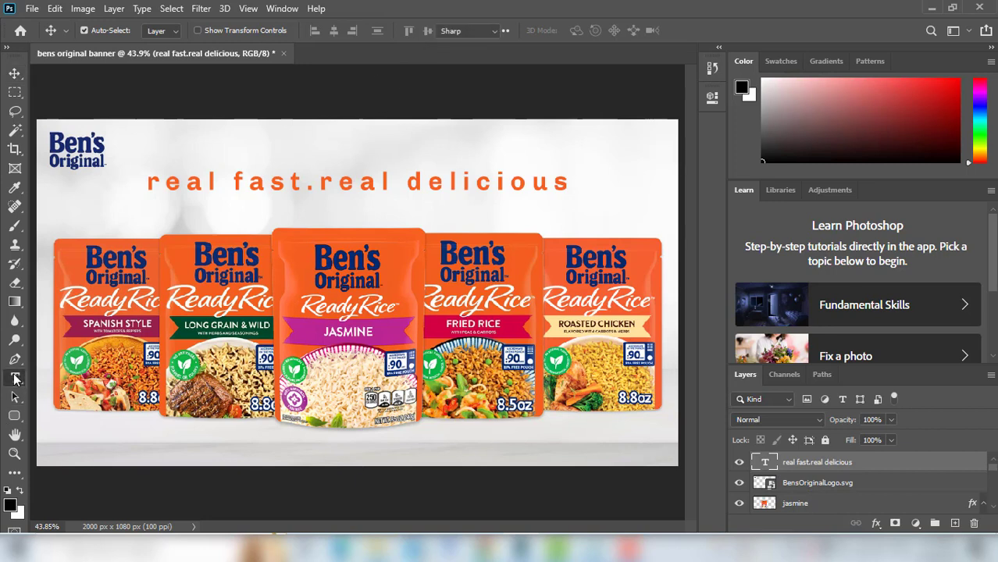
{"action": "left_click", "coordinate": [153, 180]}
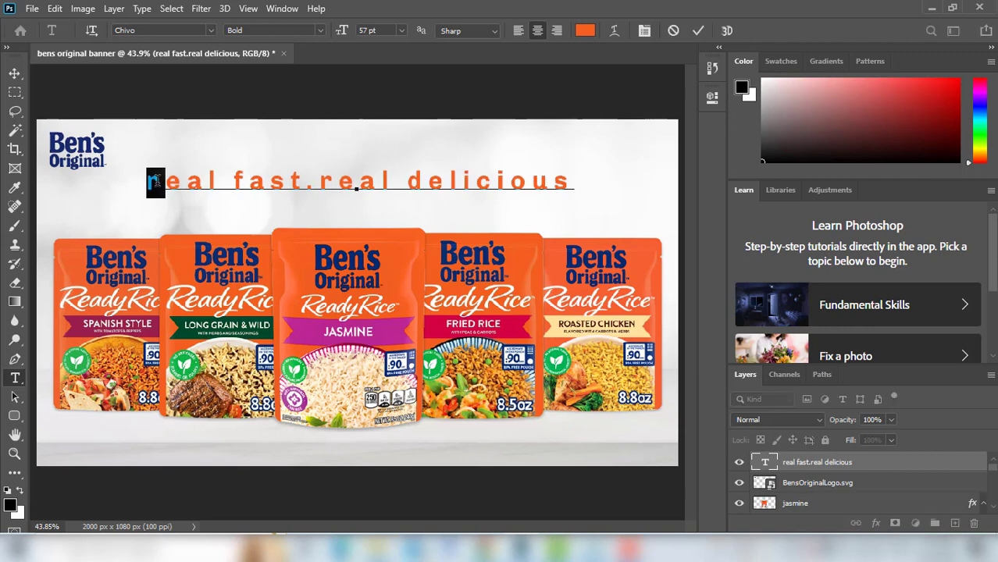
{"action": "type", "text": "R"}
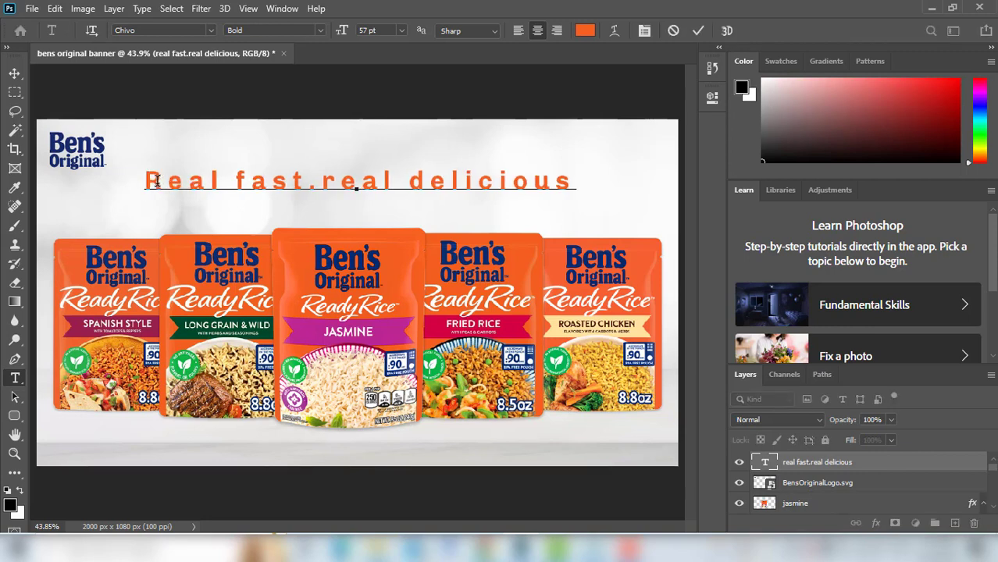
{"action": "left_click", "coordinate": [236, 180]}
{"action": "key", "text": "shift+Right"}
{"action": "type", "text": "F"}
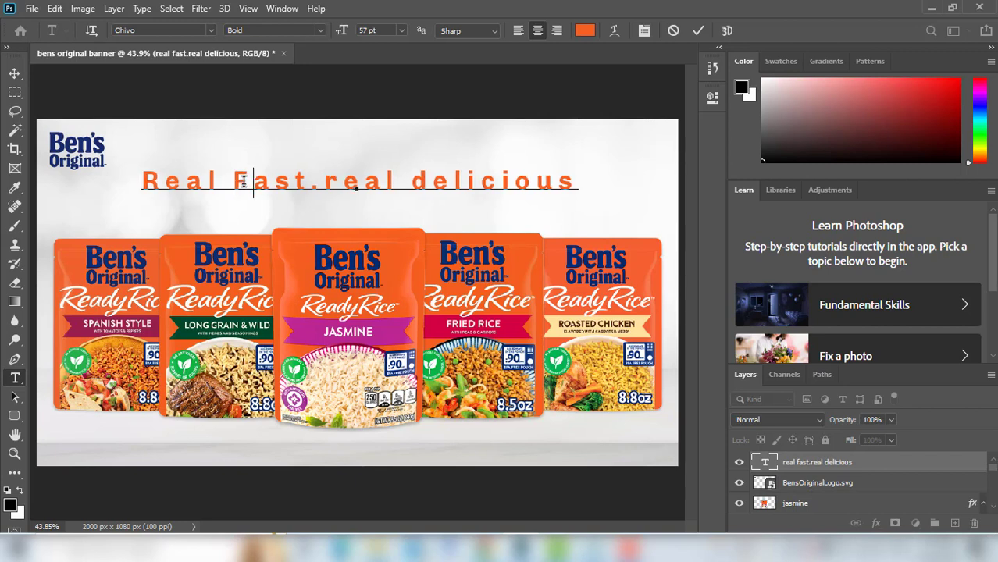
{"action": "left_click", "coordinate": [324, 183]}
{"action": "key", "text": "shift+Right"}
{"action": "type", "text": "R"}
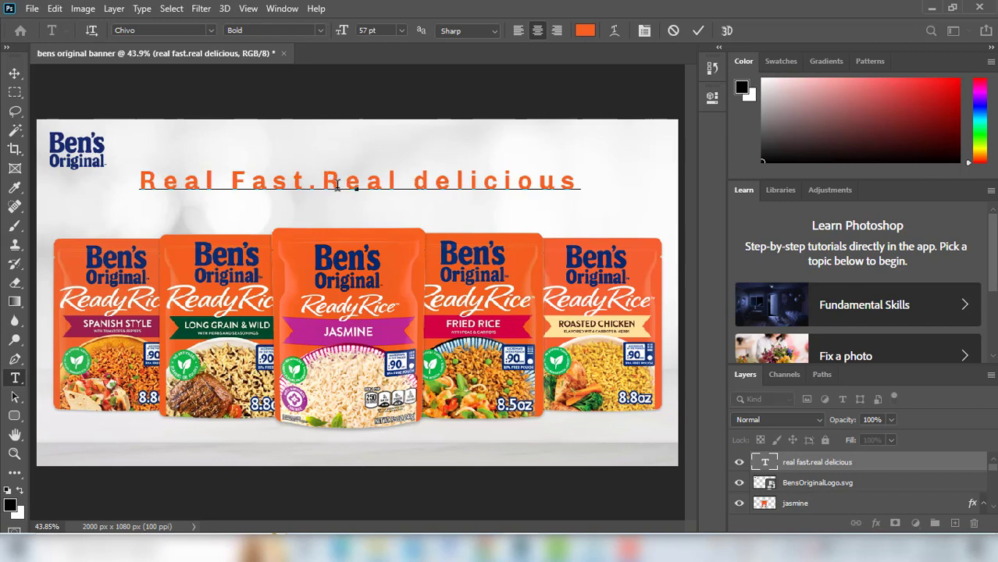
{"action": "left_click", "coordinate": [418, 182]}
{"action": "key", "text": "shift+Right"}
{"action": "type", "text": "D"}
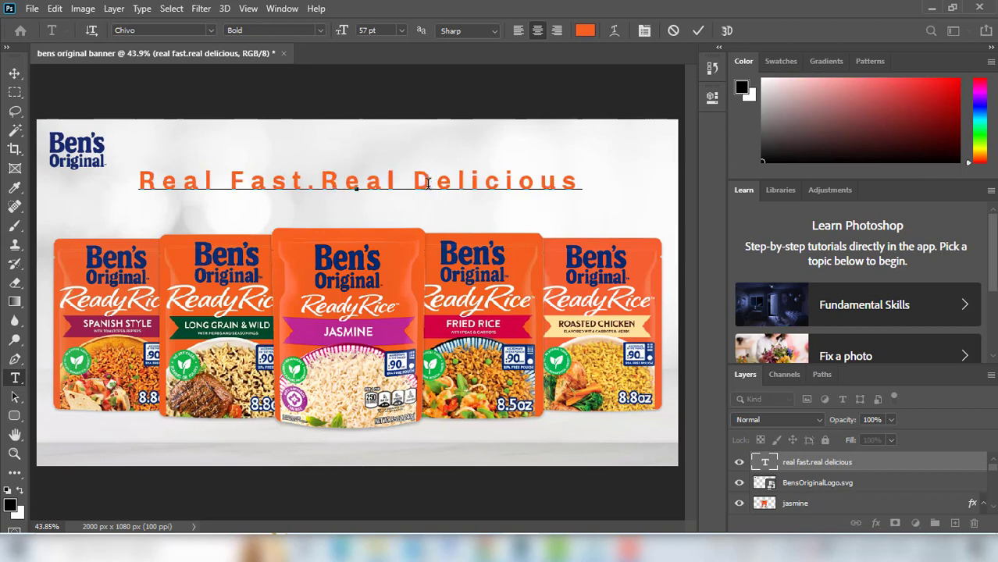
{"action": "left_click", "coordinate": [699, 31]}
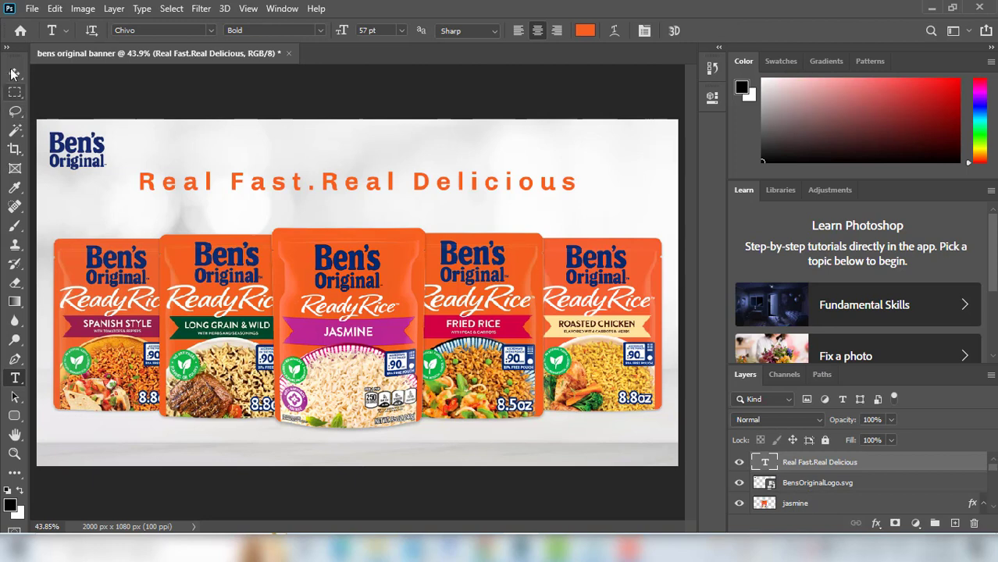
Inspect the tagline layer's type properties, including its letter tracking
{"action": "left_click", "coordinate": [717, 69]}
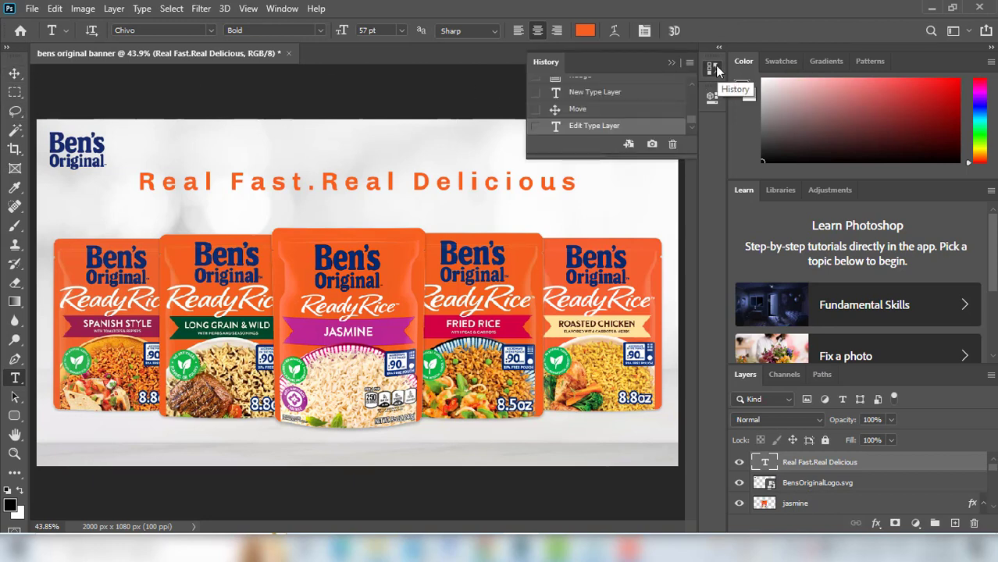
{"action": "left_click", "coordinate": [717, 70]}
{"action": "left_click", "coordinate": [712, 94]}
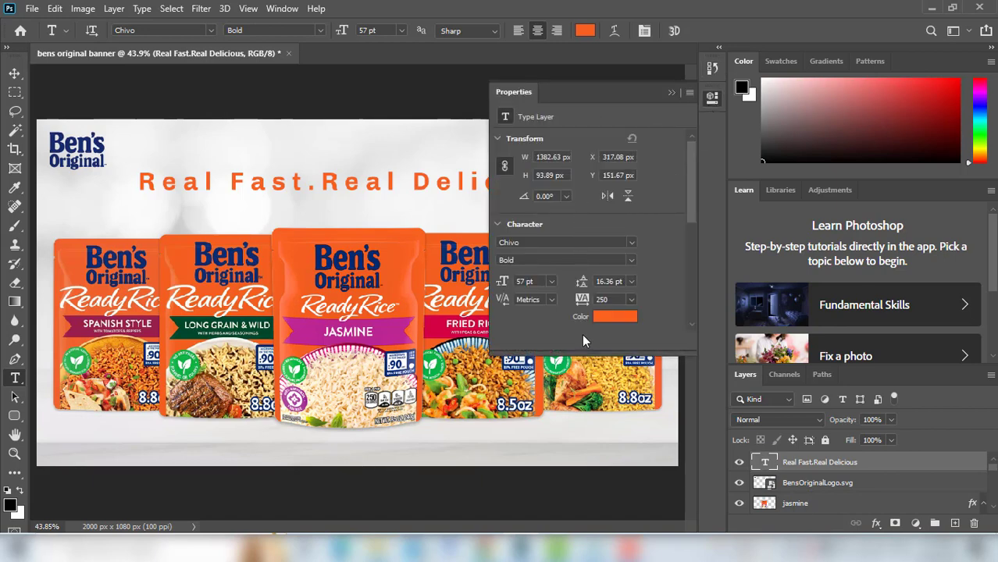
{"action": "left_click", "coordinate": [603, 299]}
{"action": "left_click", "coordinate": [673, 92]}
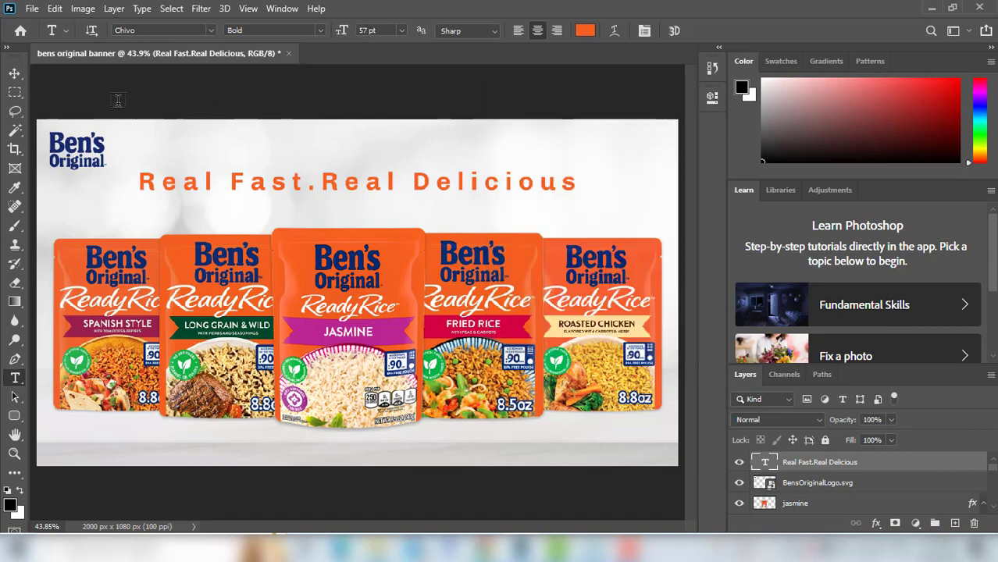
Review the tagline's font family and the available Chivo weights, choosing Bold
{"action": "left_click", "coordinate": [15, 73]}
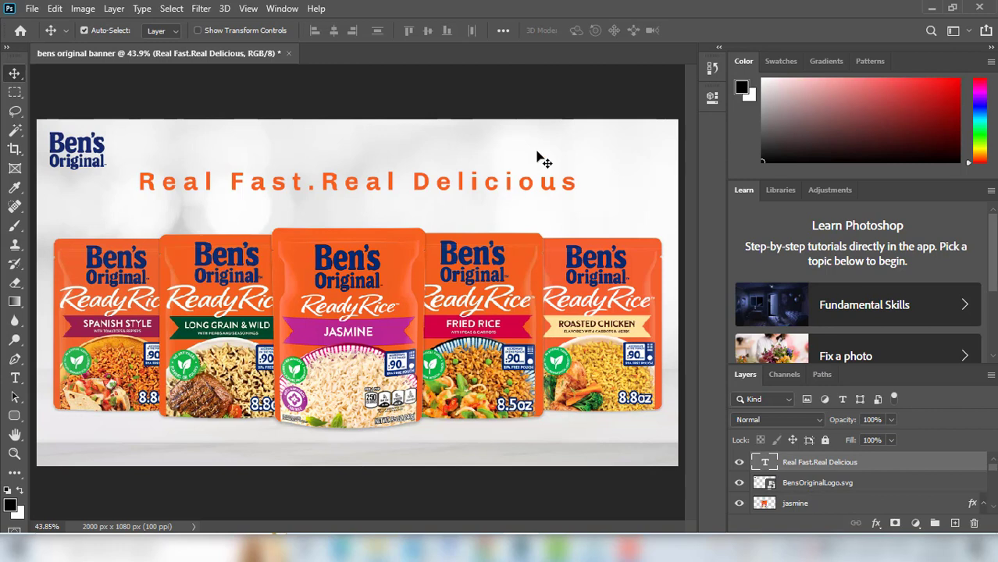
{"action": "left_click", "coordinate": [15, 378]}
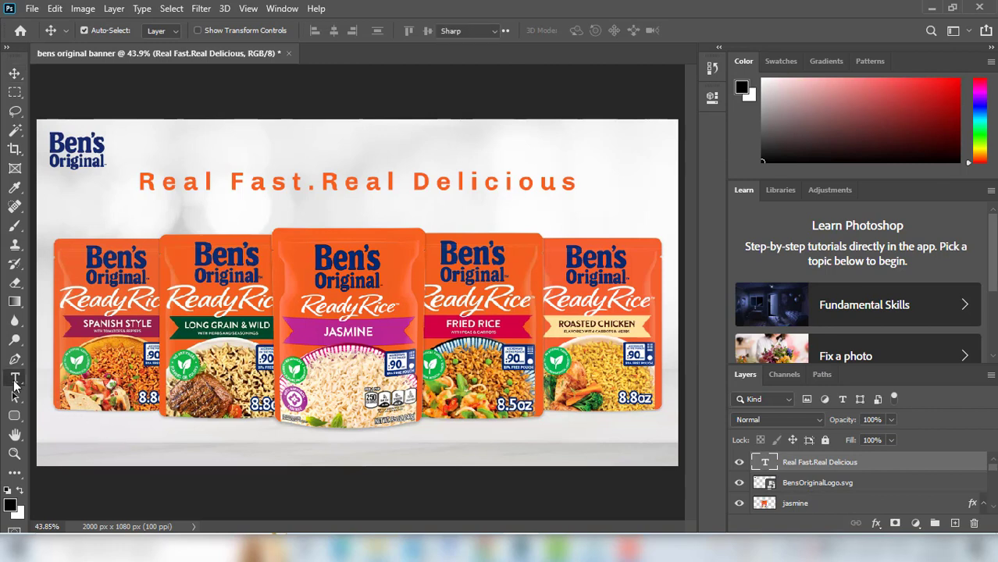
{"action": "left_click", "coordinate": [171, 31]}
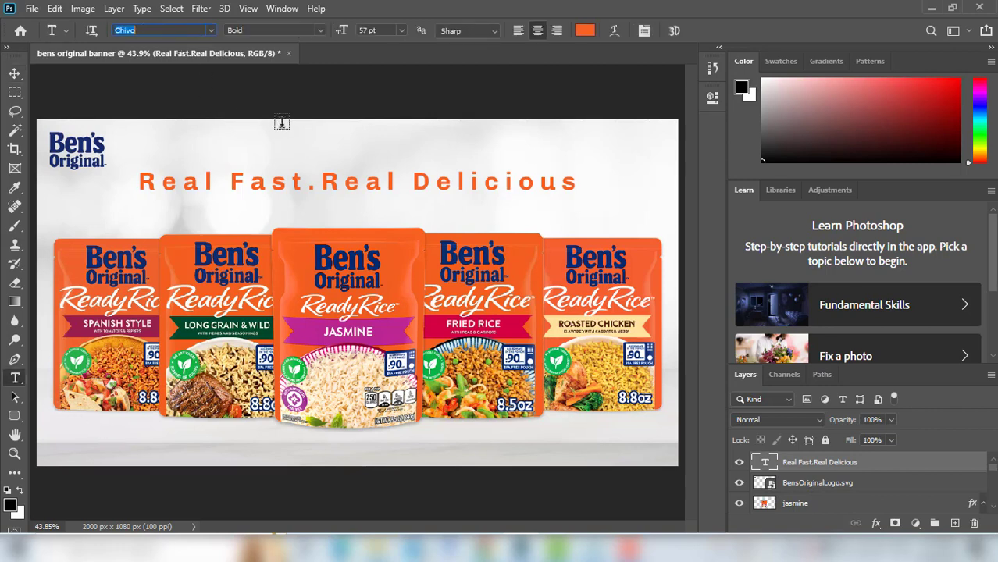
{"action": "left_click", "coordinate": [319, 31]}
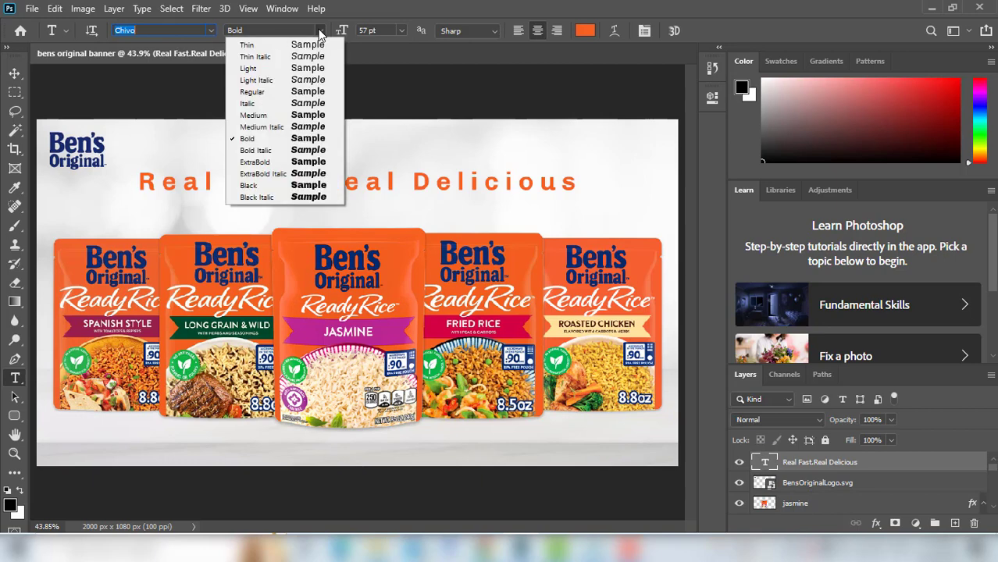
{"action": "left_click", "coordinate": [260, 141]}
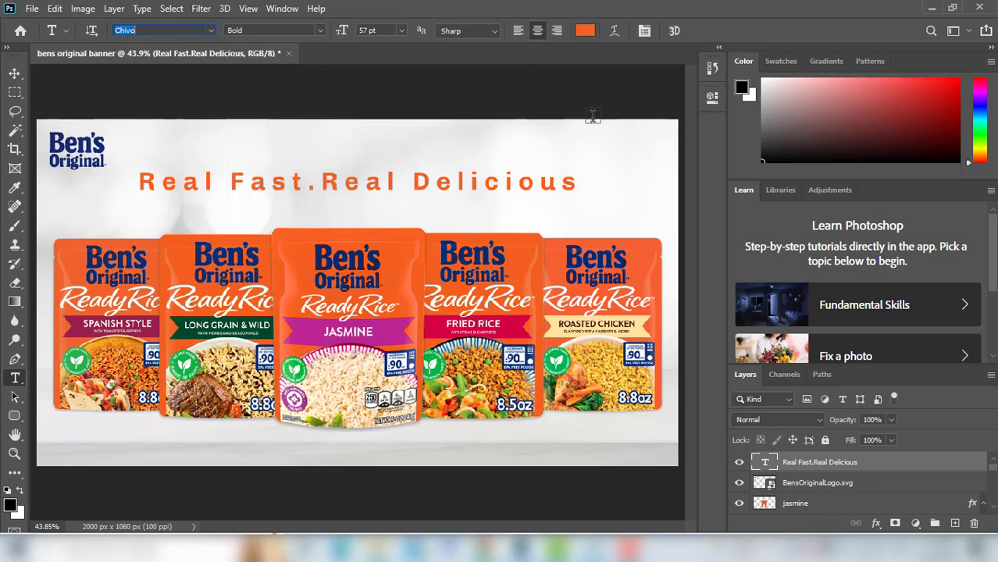
Shift the tagline down by about 1 px, keeping it horizontally centred on the banner
{"action": "left_click", "coordinate": [15, 73]}
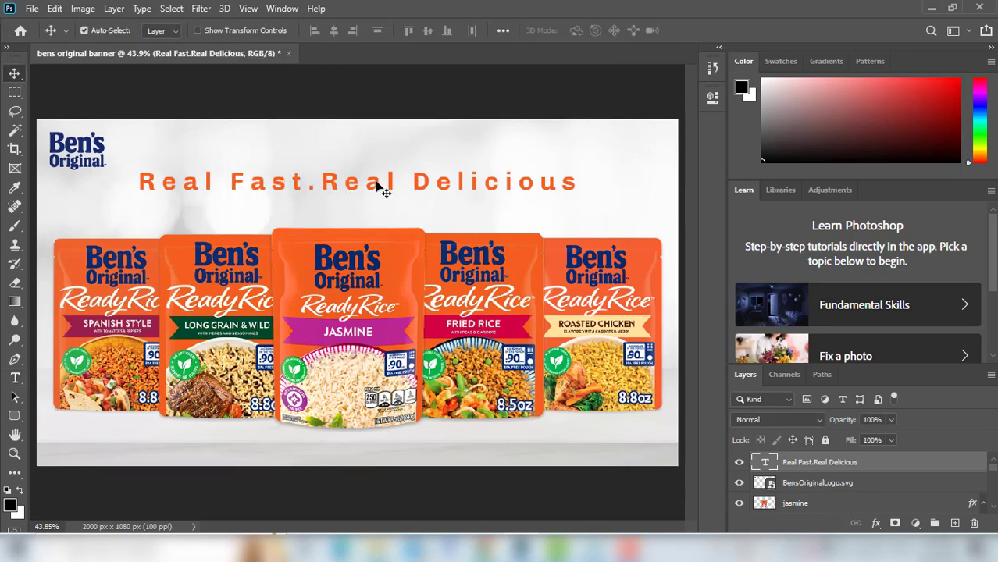
{"action": "left_click_drag", "start_coordinate": [377, 183], "coordinate": [377, 186]}
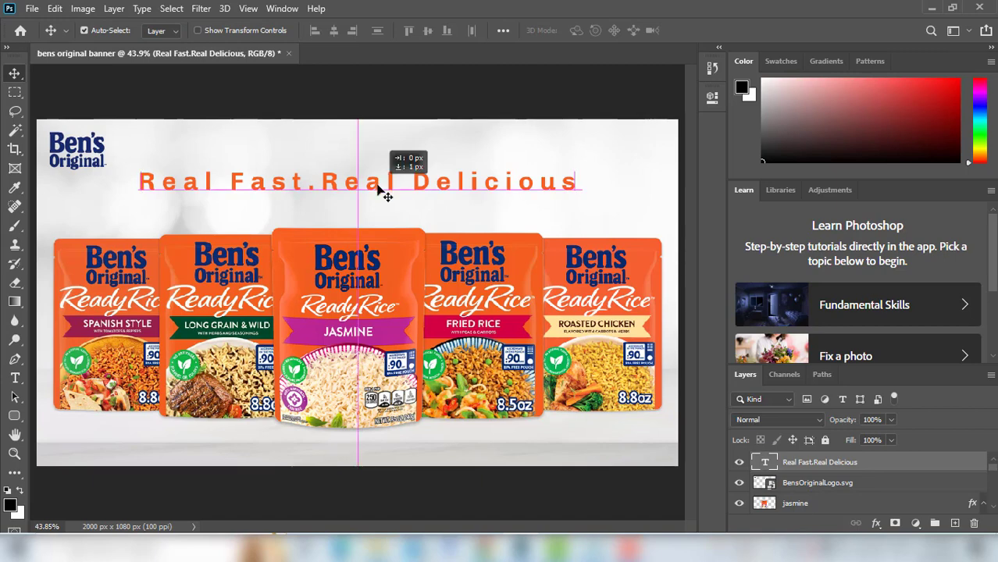